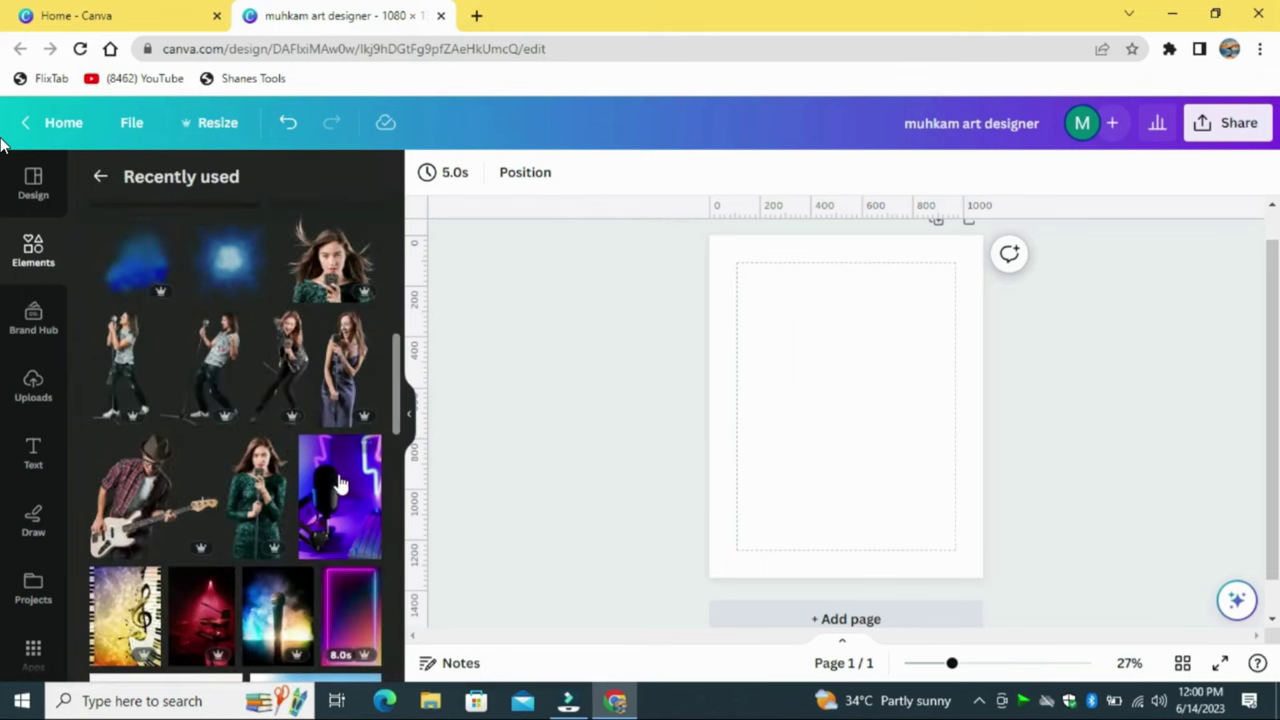
# Add the purple neon studio microphone photo from the recently used elements and set it as the page background
pyautogui.click(340, 487)
pyautogui.rightClick(806, 408)
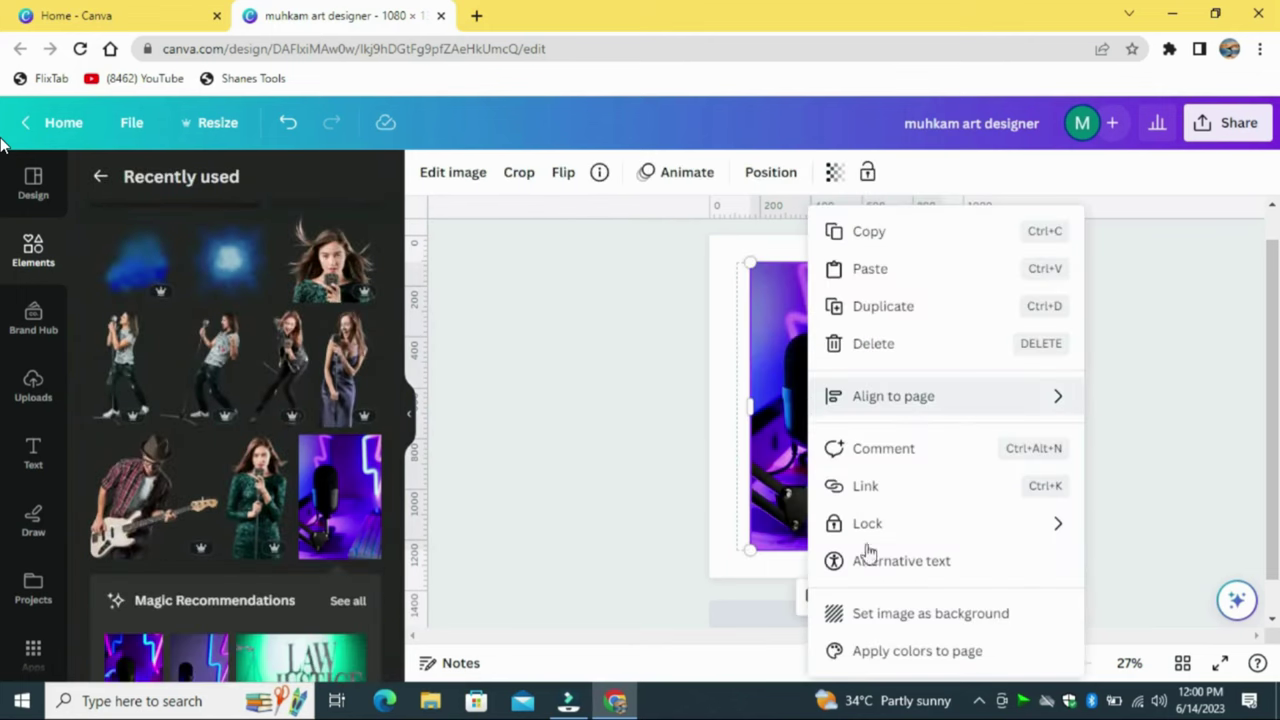
pyautogui.click(829, 611)
# Blur the microphone background image to about 13
pyautogui.click(806, 432)
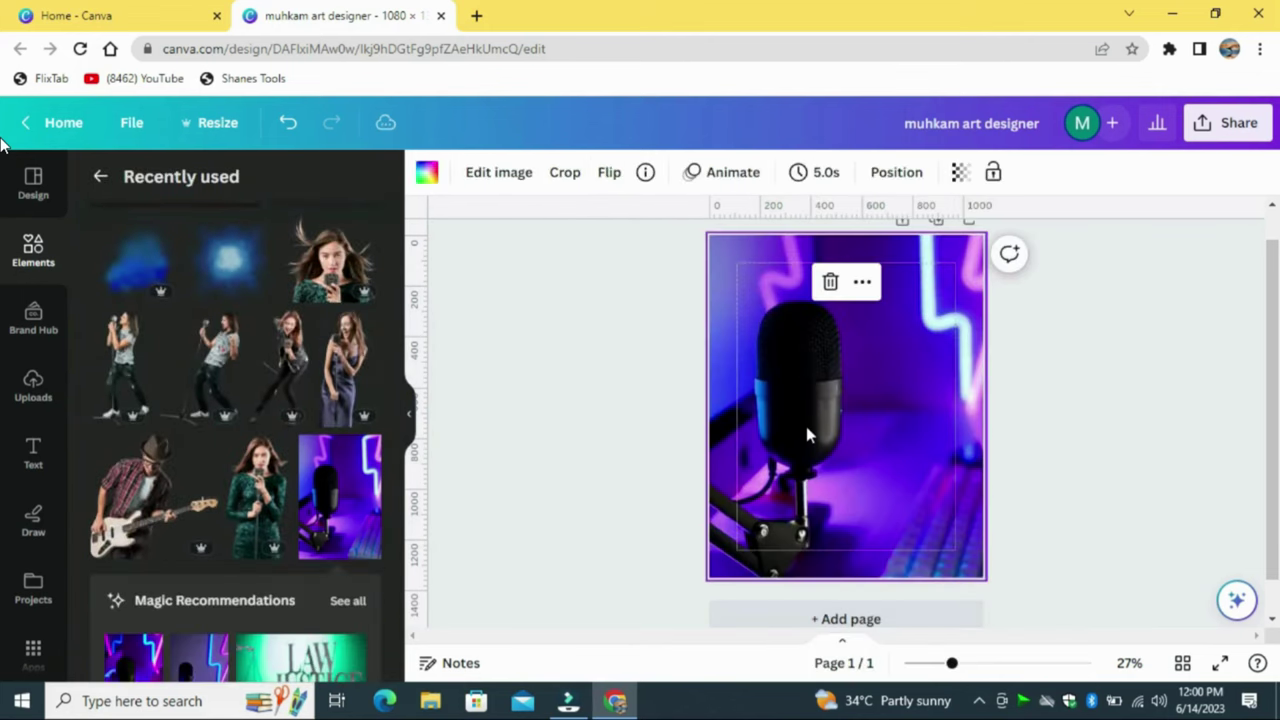
pyautogui.click(506, 178)
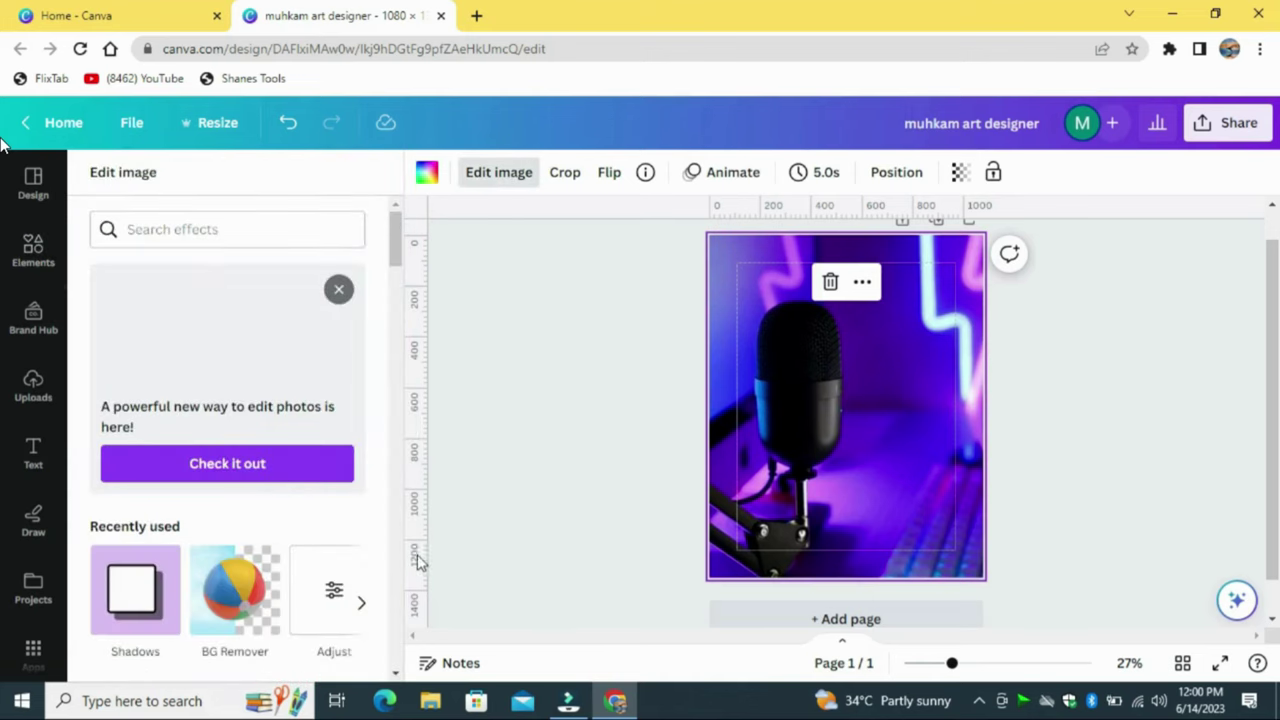
pyautogui.click(337, 597)
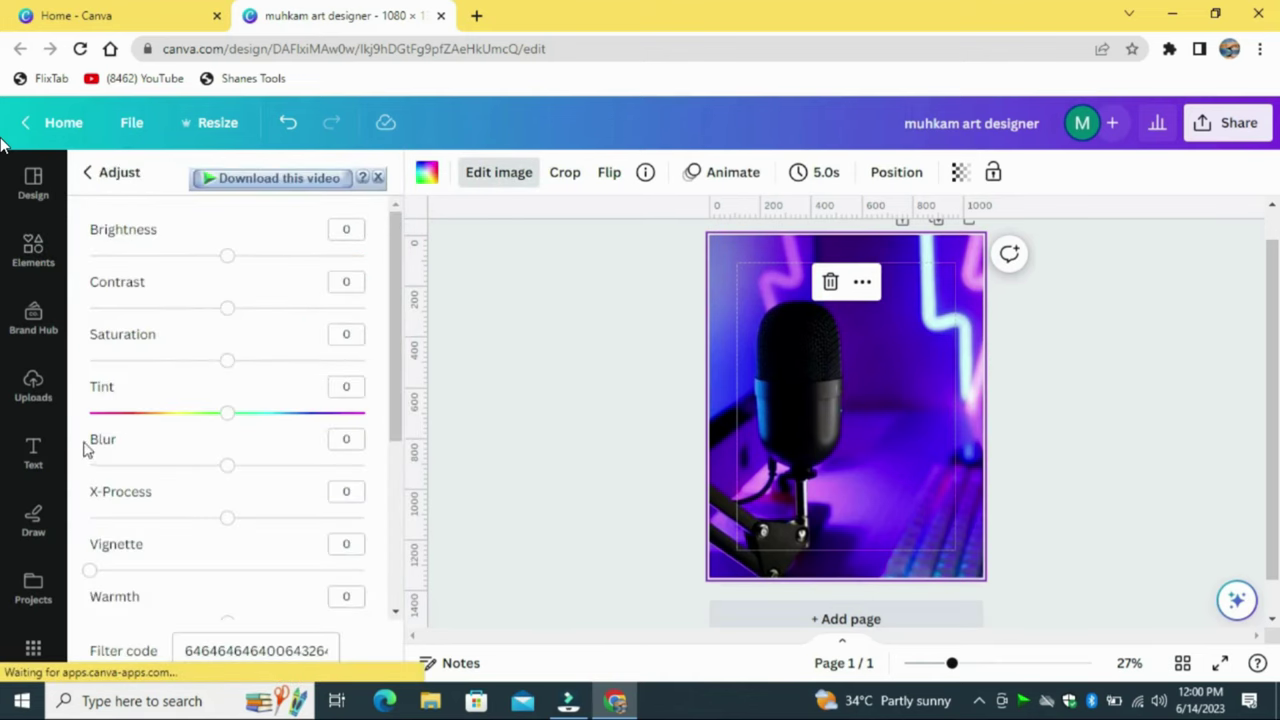
pyautogui.moveTo(228, 467); pyautogui.dragTo(240, 467)
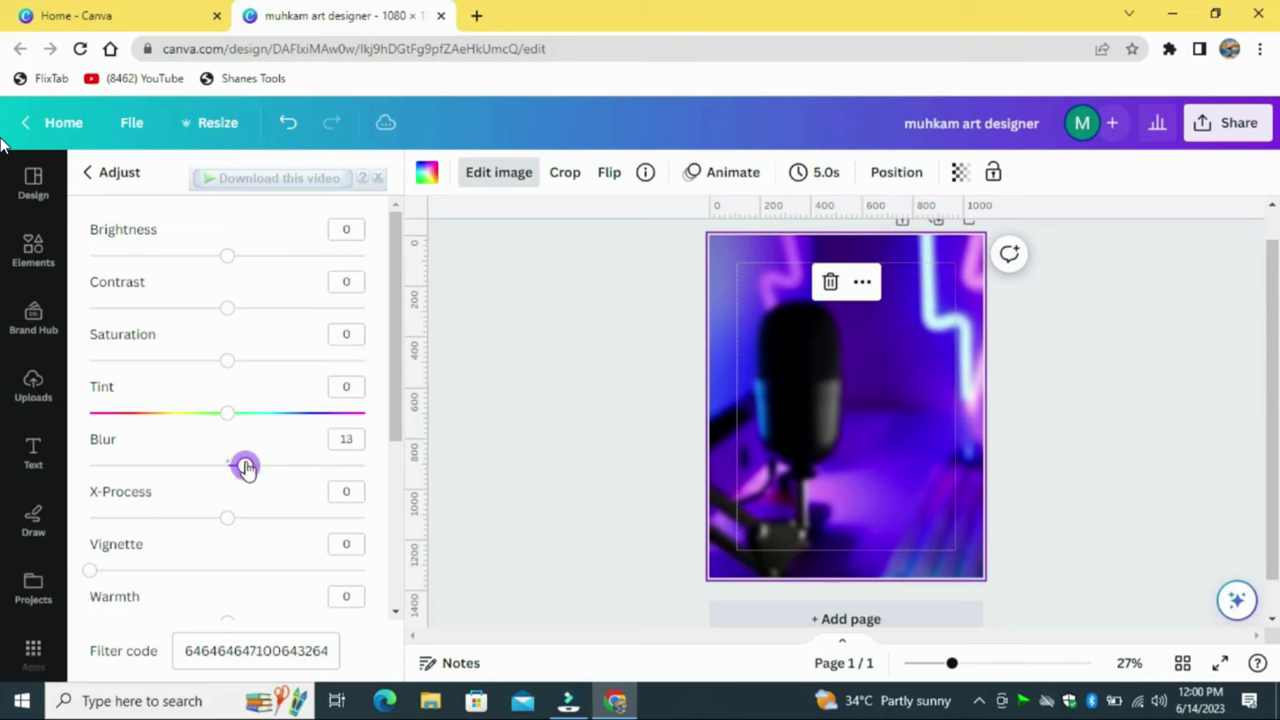
pyautogui.moveTo(246, 467); pyautogui.dragTo(245, 467)
pyautogui.click(558, 316)
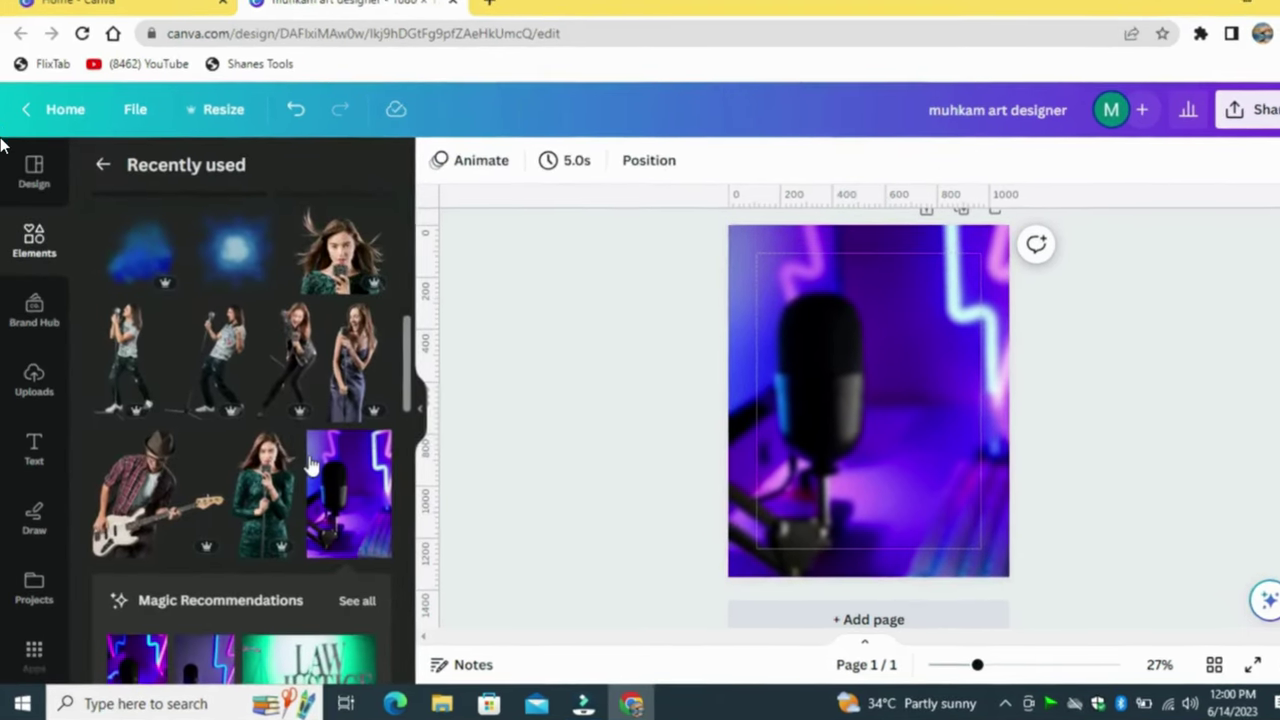
# Add the "Young Female Singer Isolated" cutout and place it in the upper-left part of the page
pyautogui.click(393, 201)
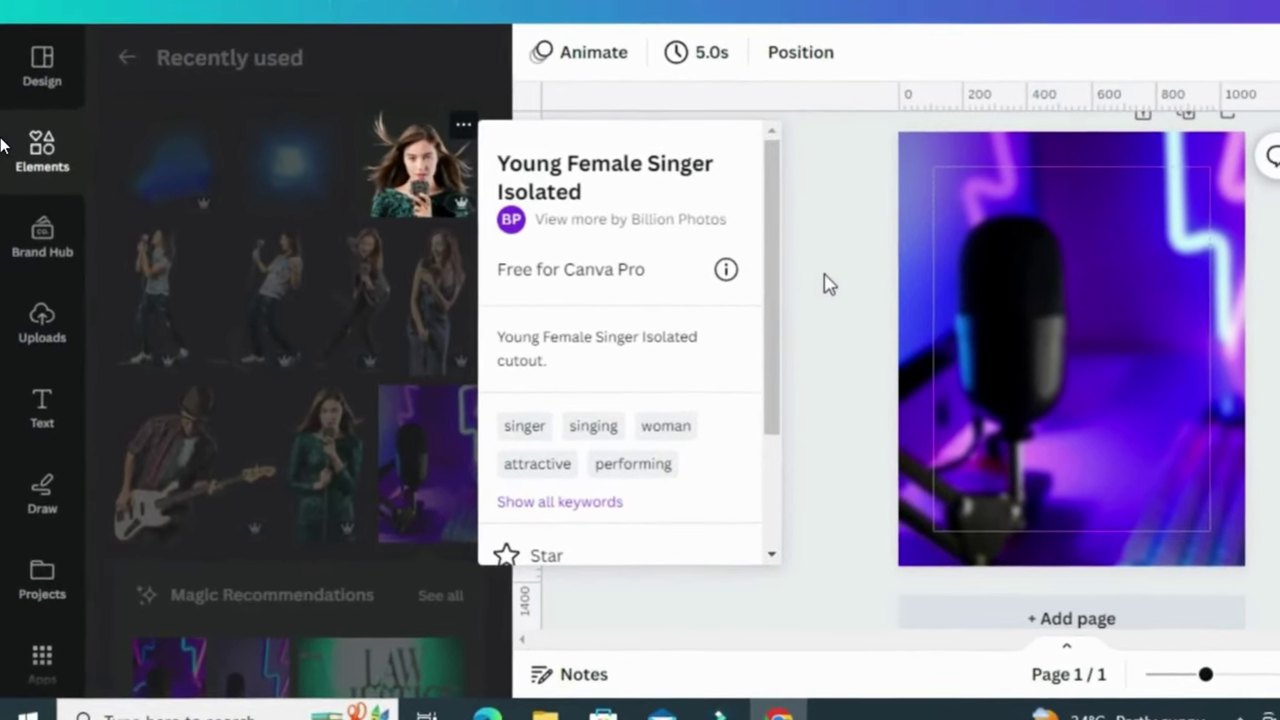
pyautogui.click(900, 252)
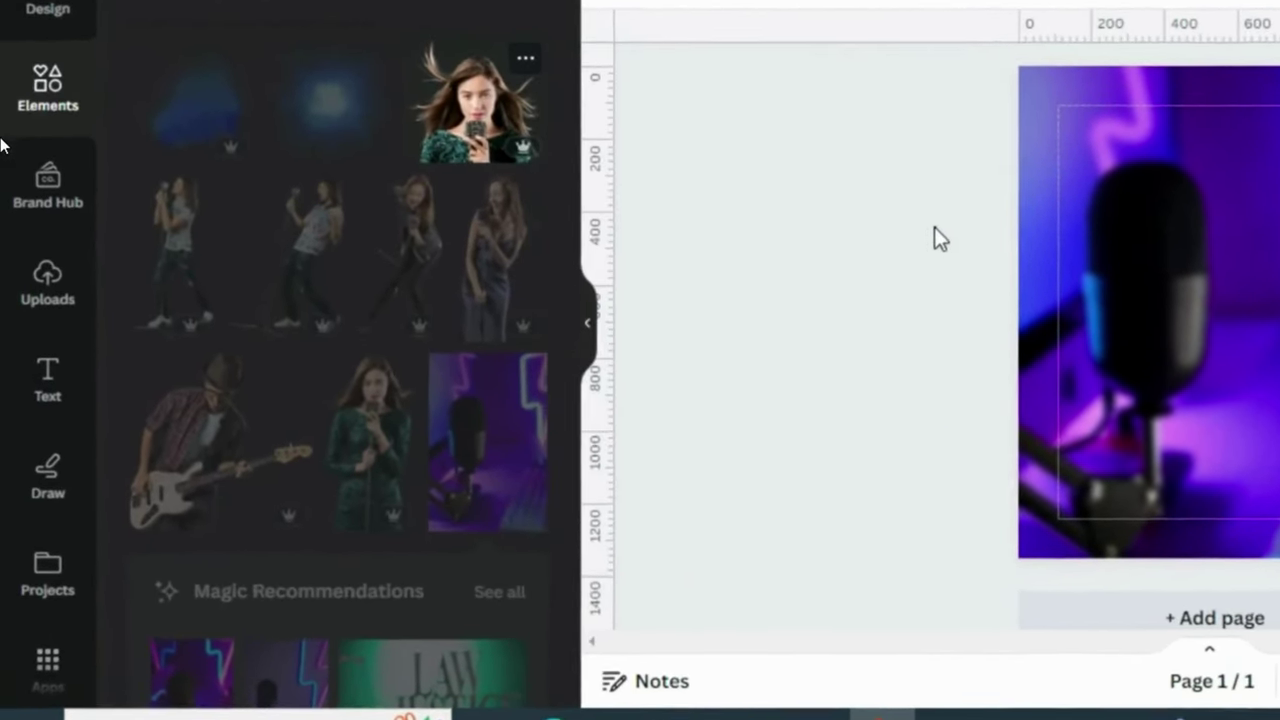
pyautogui.click(475, 170)
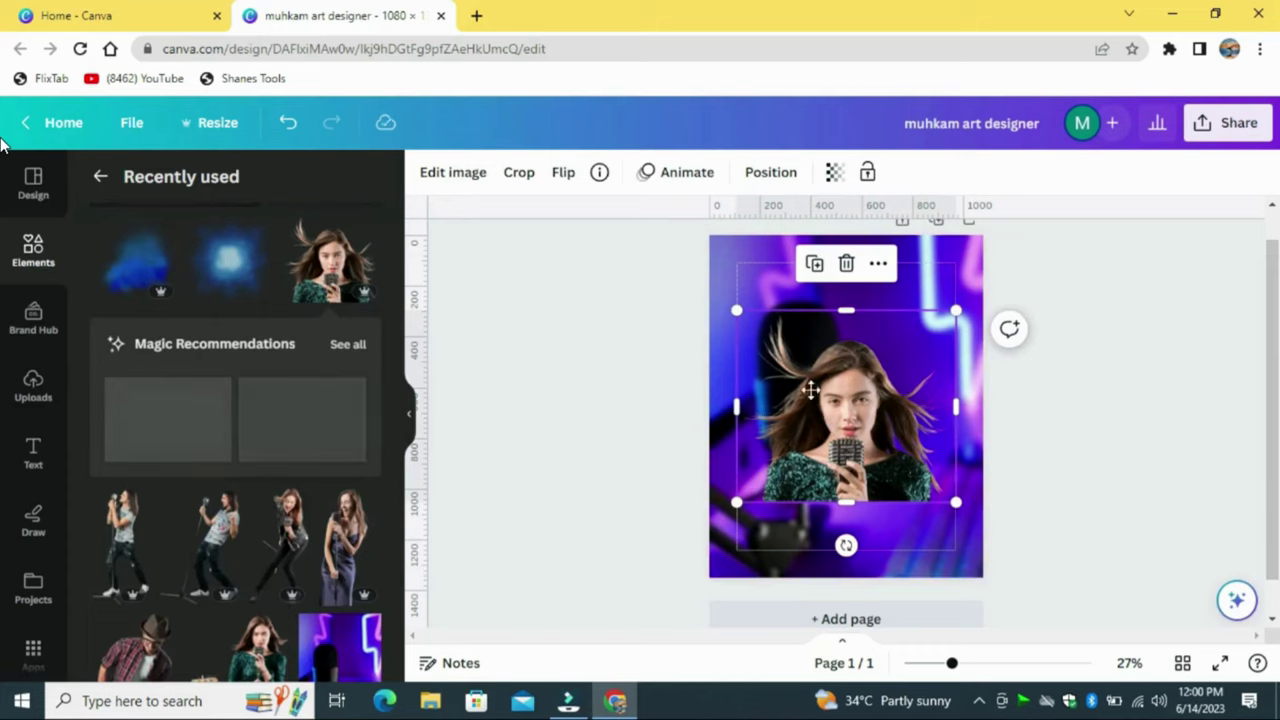
pyautogui.moveTo(811, 390); pyautogui.dragTo(805, 378)
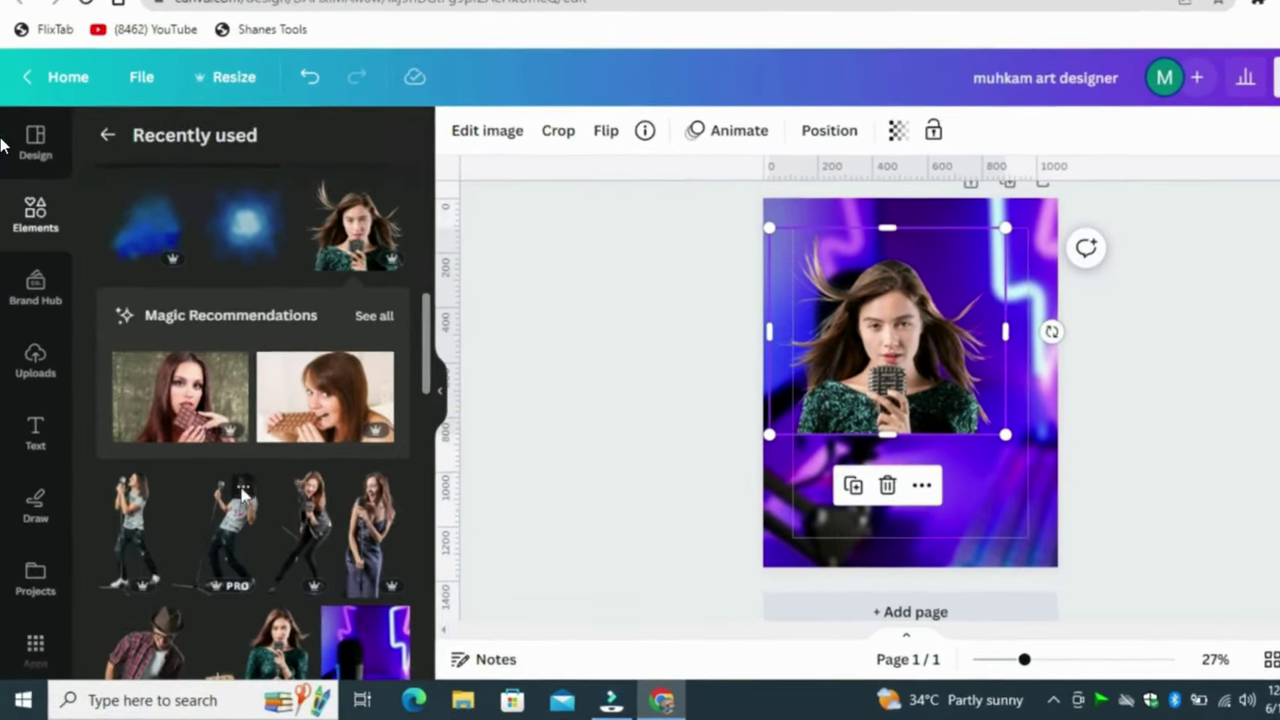
# Add the "Singer Man with Microphone" cutout, scale it to about 719 × 1008 px and place it toward the page's right side
pyautogui.click(226, 504)
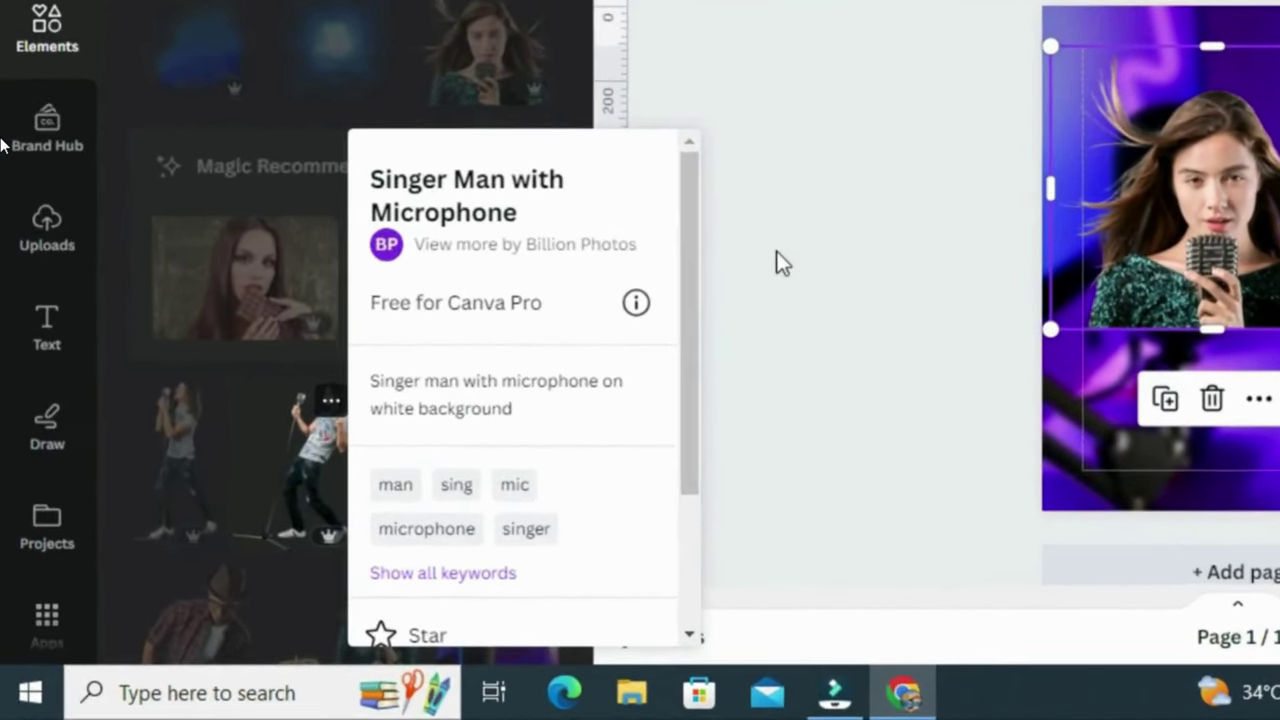
pyautogui.click(694, 313)
pyautogui.click(218, 545)
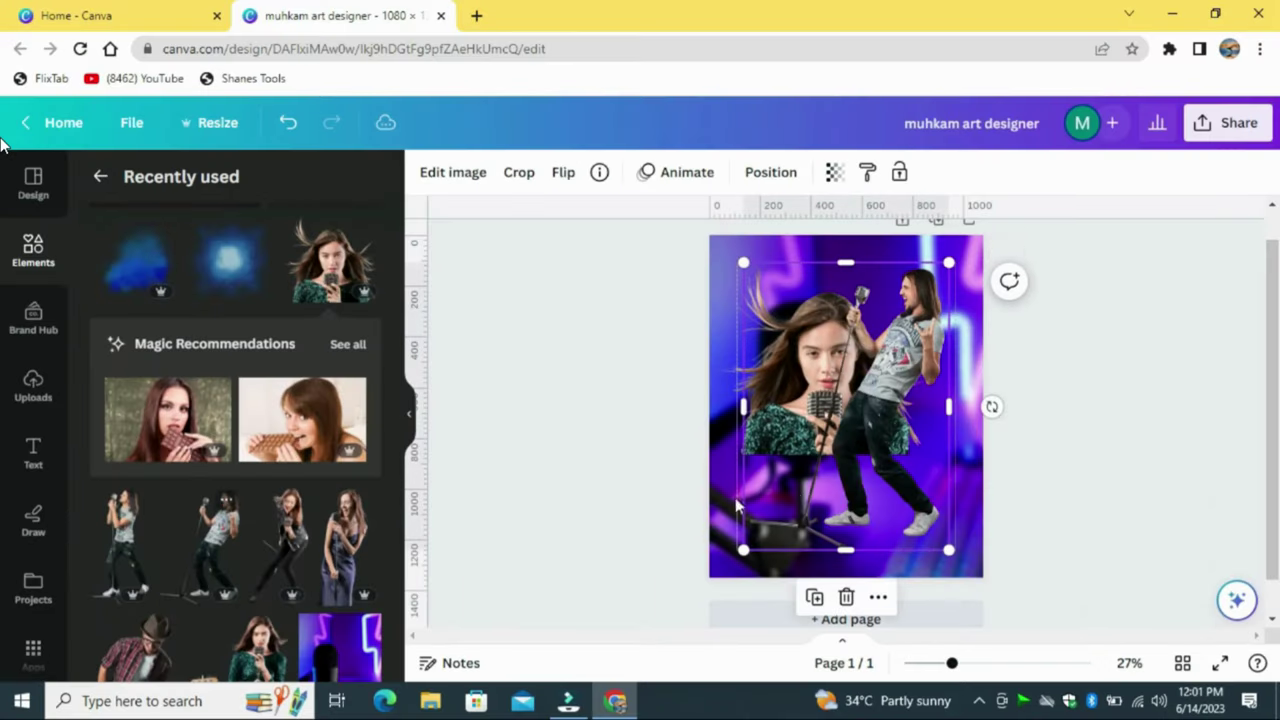
pyautogui.moveTo(887, 472); pyautogui.dragTo(904, 490)
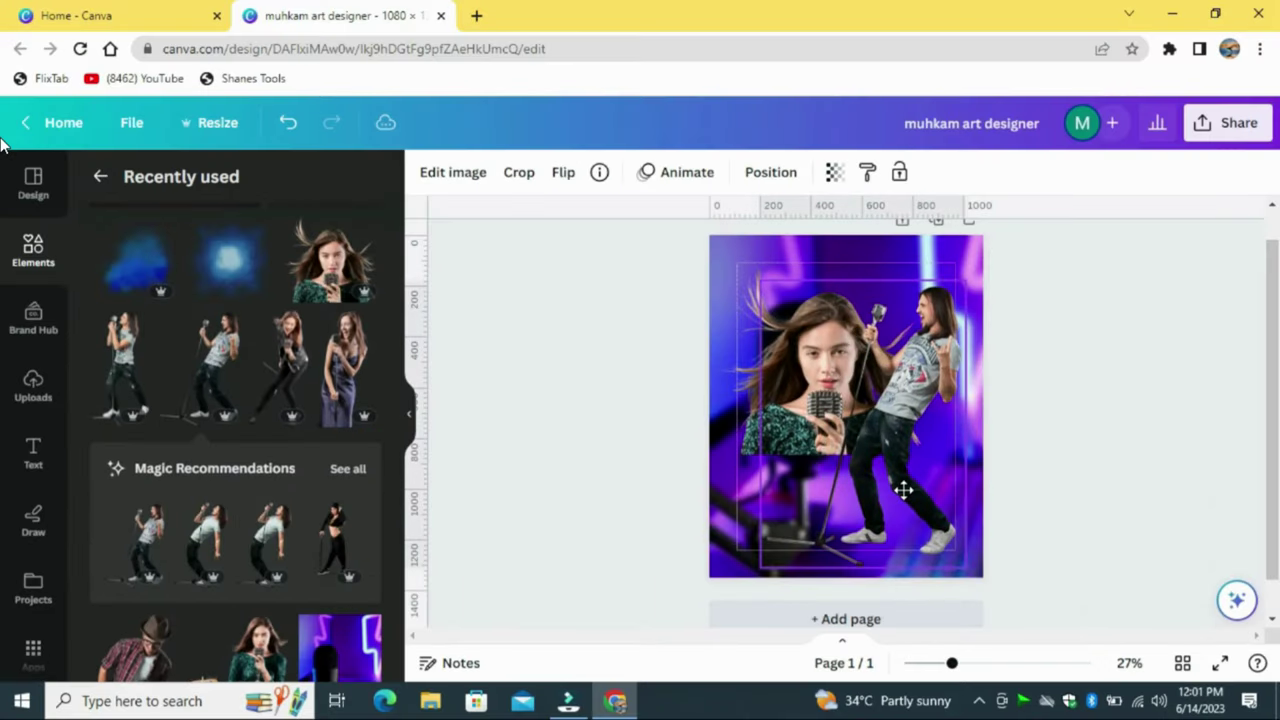
pyautogui.moveTo(963, 283); pyautogui.dragTo(944, 312)
pyautogui.moveTo(896, 394); pyautogui.dragTo(906, 370)
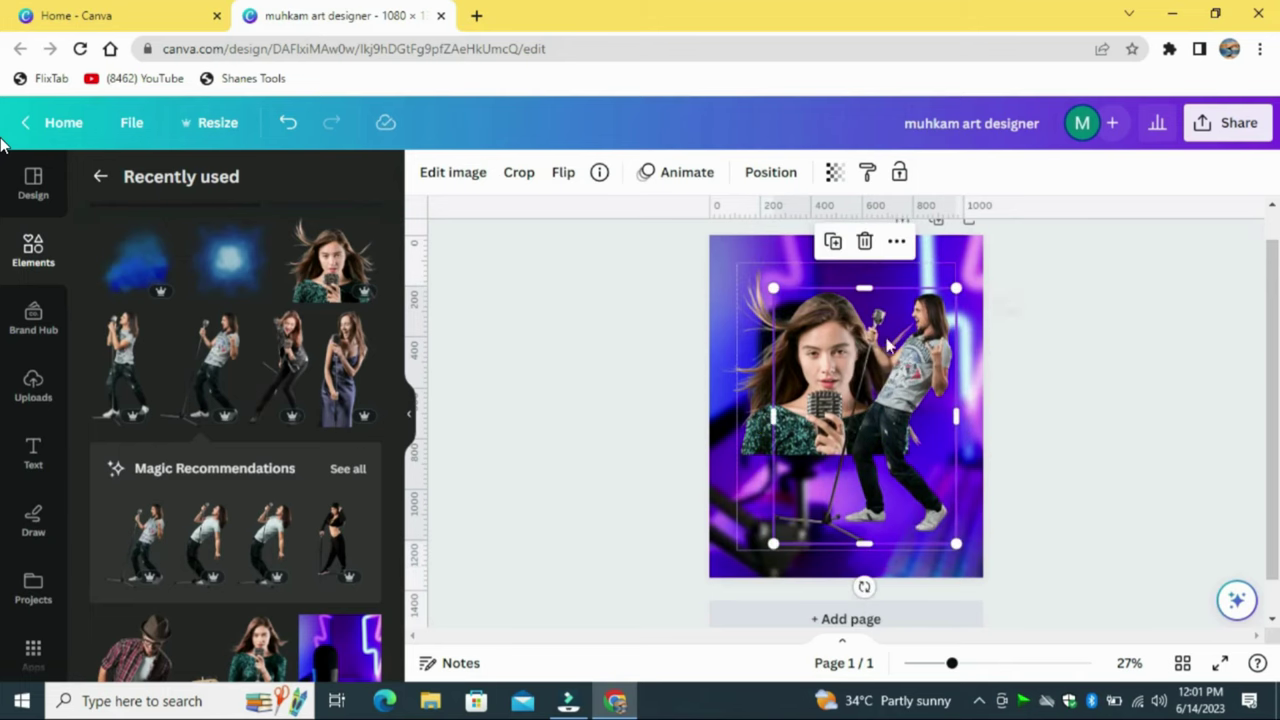
# Send the male singer to the back, behind the female singer
pyautogui.click(770, 172)
pyautogui.click(318, 257)
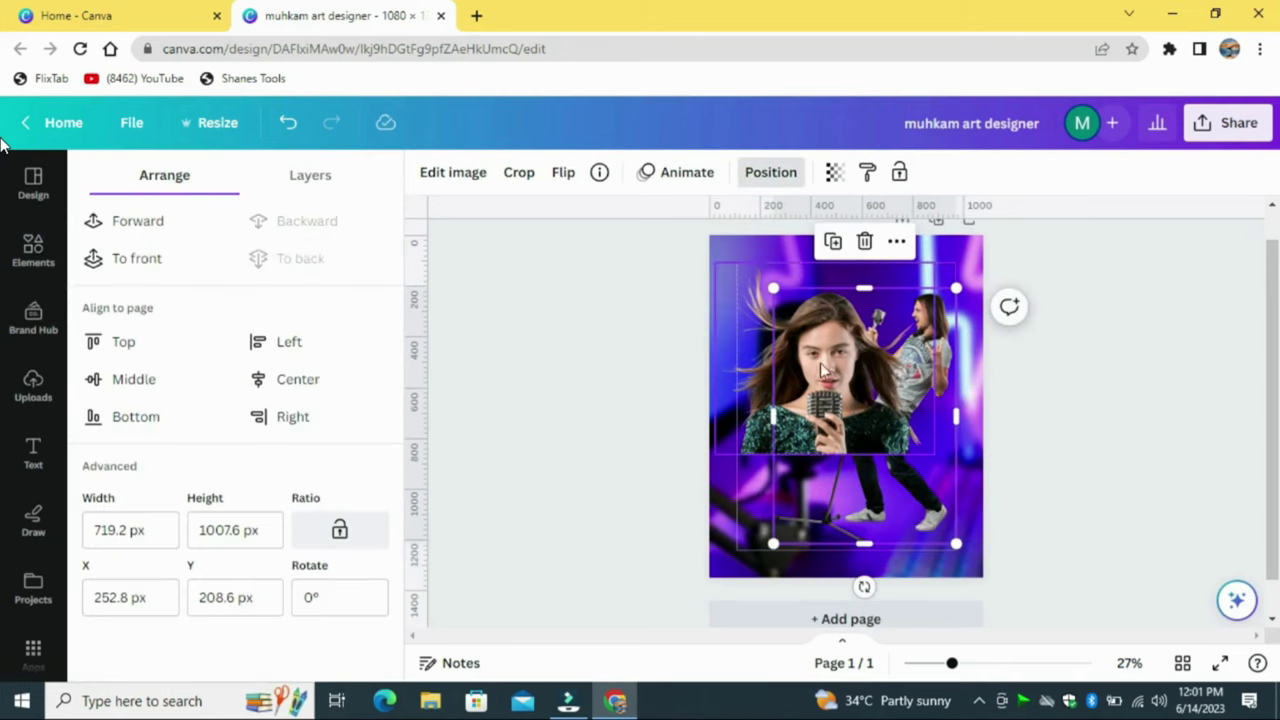
pyautogui.click(483, 416)
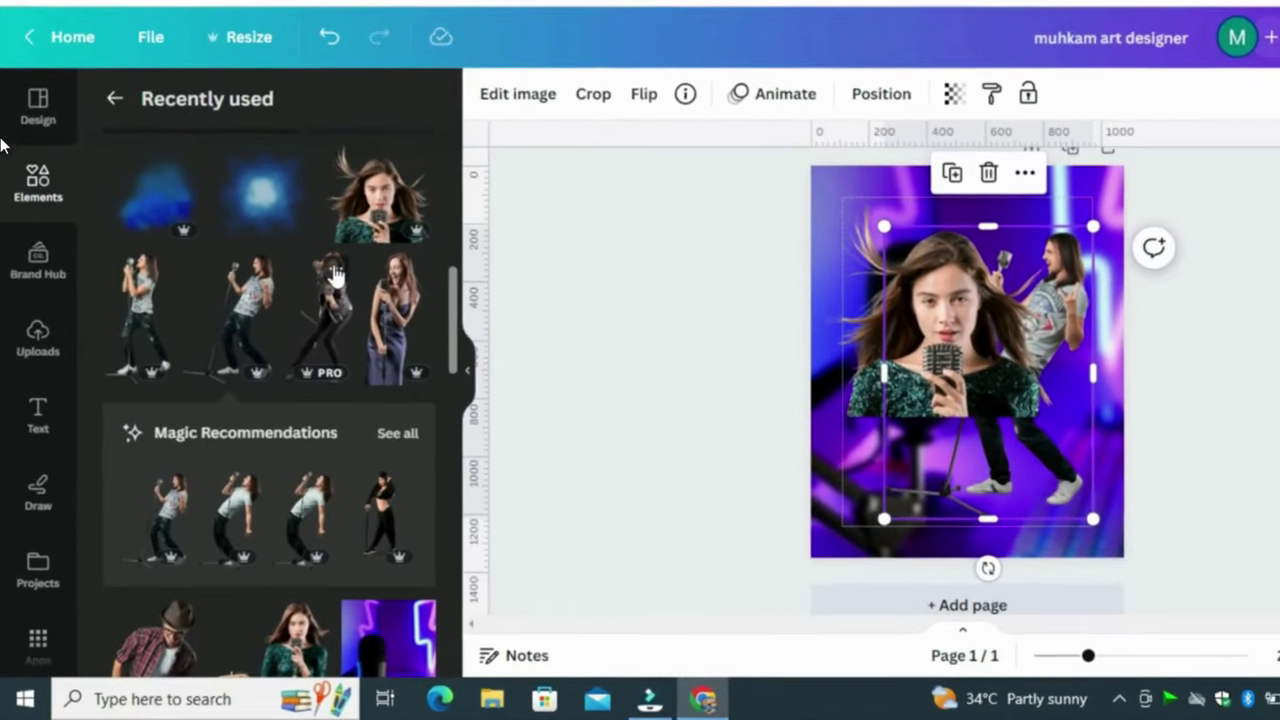
# Add the "Young Girl Singing" cutout and shrink it to about 535 × 1069 px
pyautogui.click(315, 299)
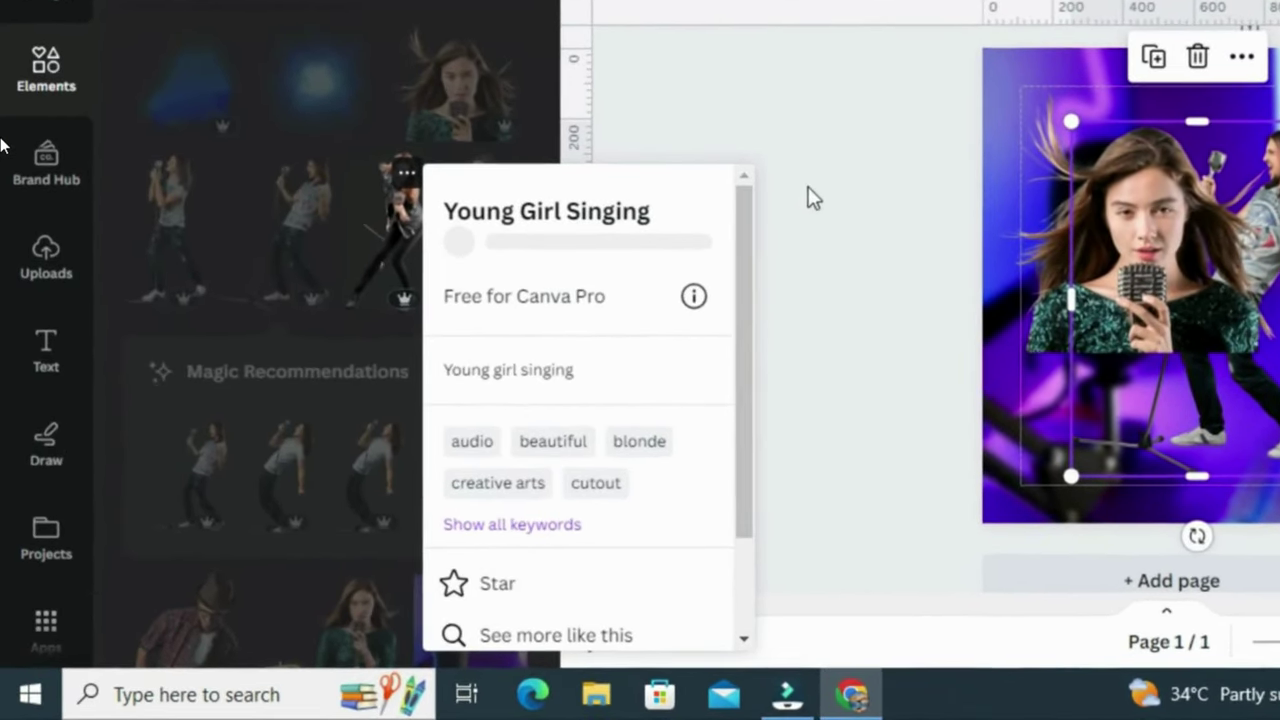
pyautogui.click(790, 218)
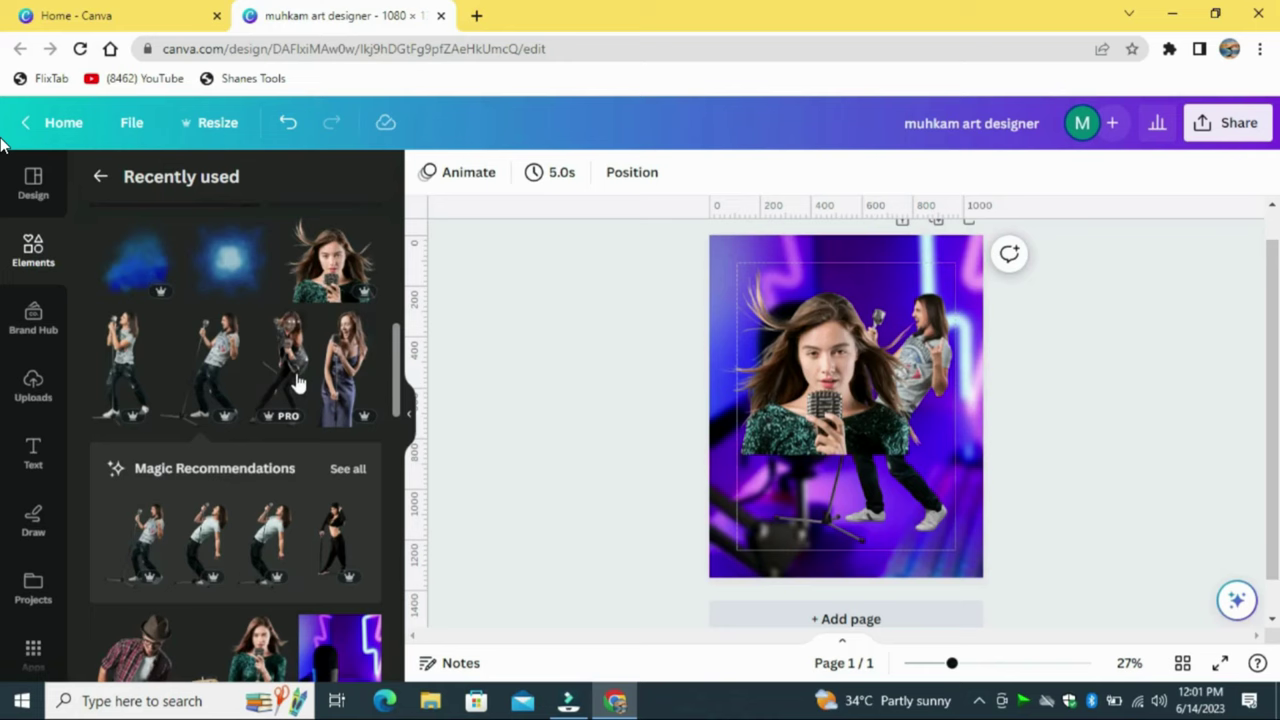
pyautogui.click(296, 383)
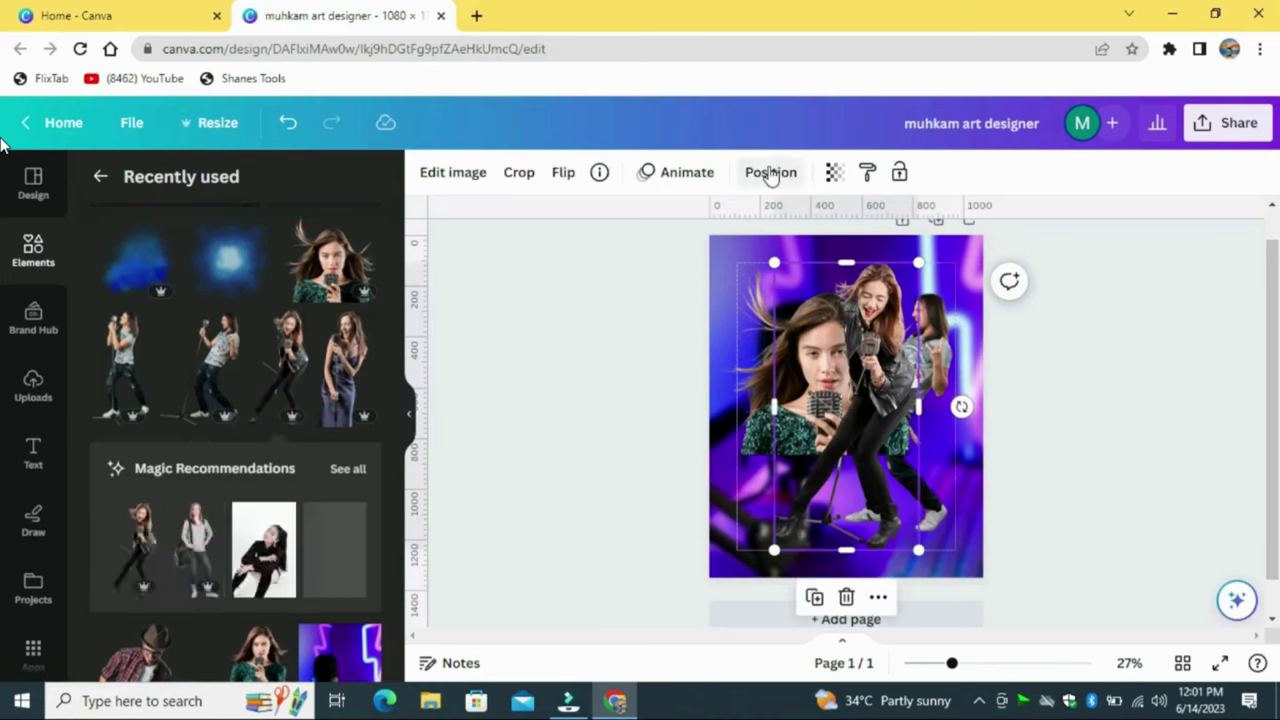
pyautogui.moveTo(778, 541); pyautogui.dragTo(785, 530)
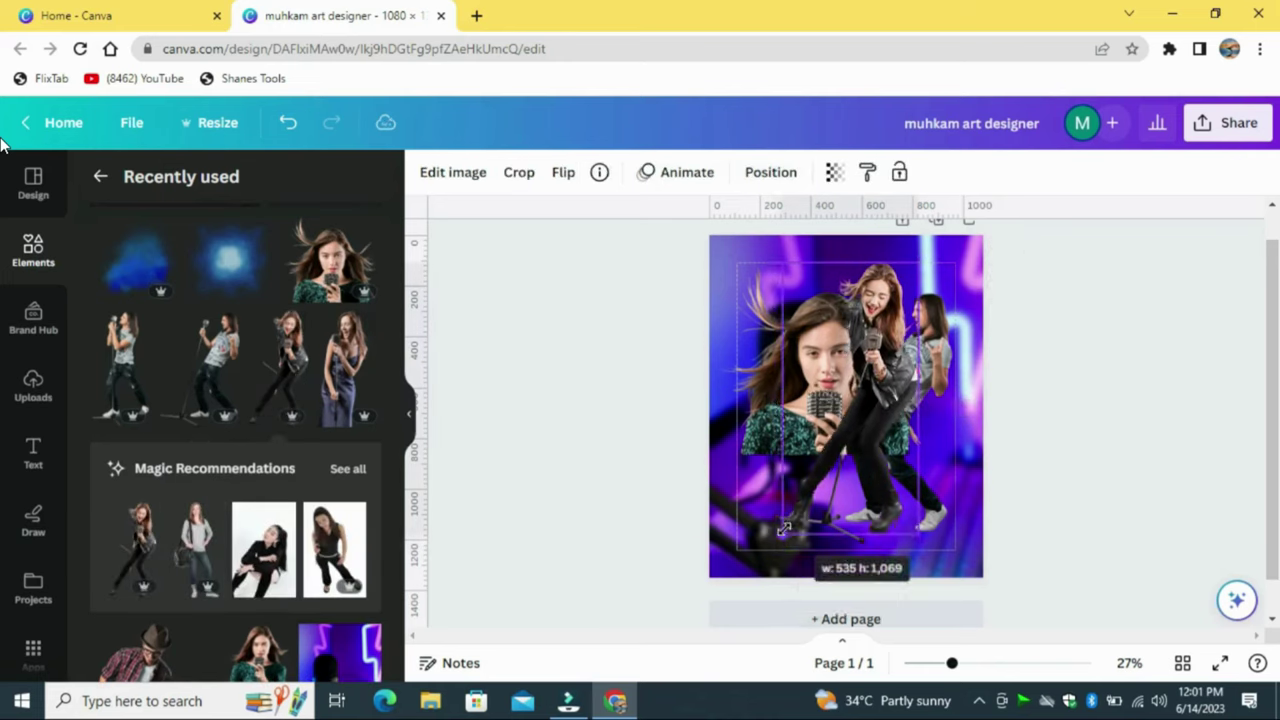
# Send the singing girl cutout to the back, behind the other two singers
pyautogui.click(770, 173)
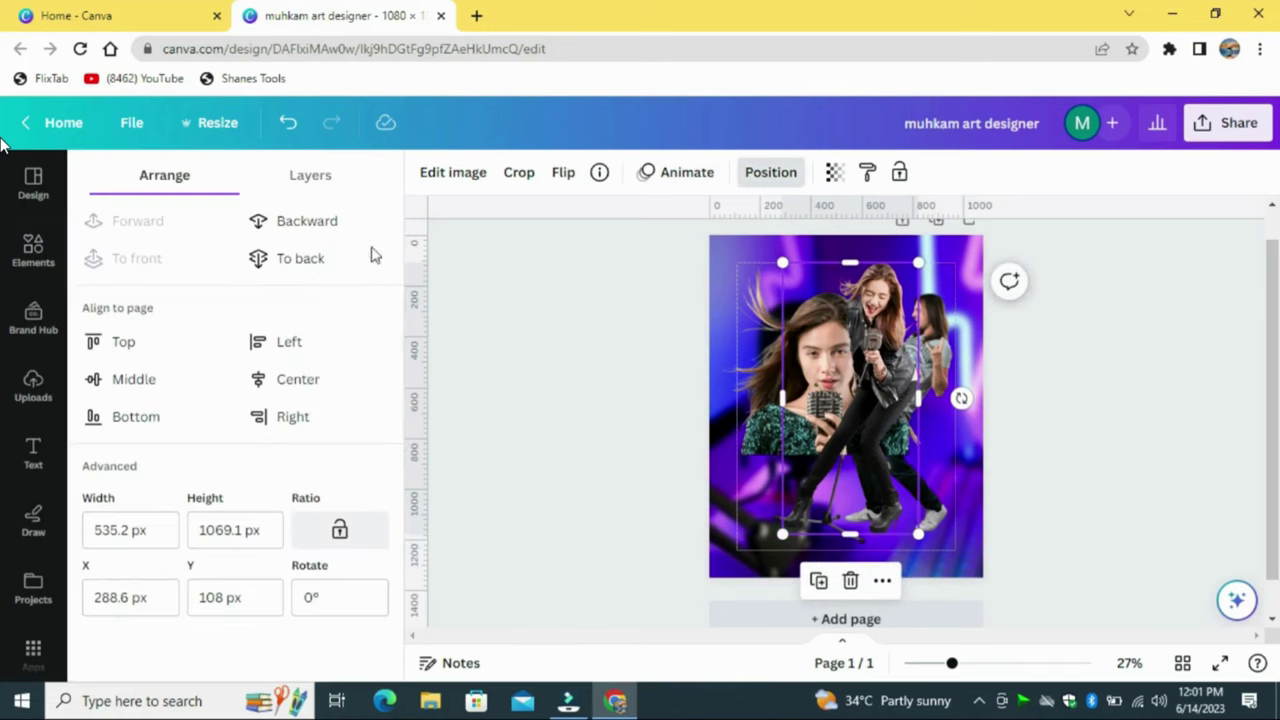
pyautogui.click(300, 258)
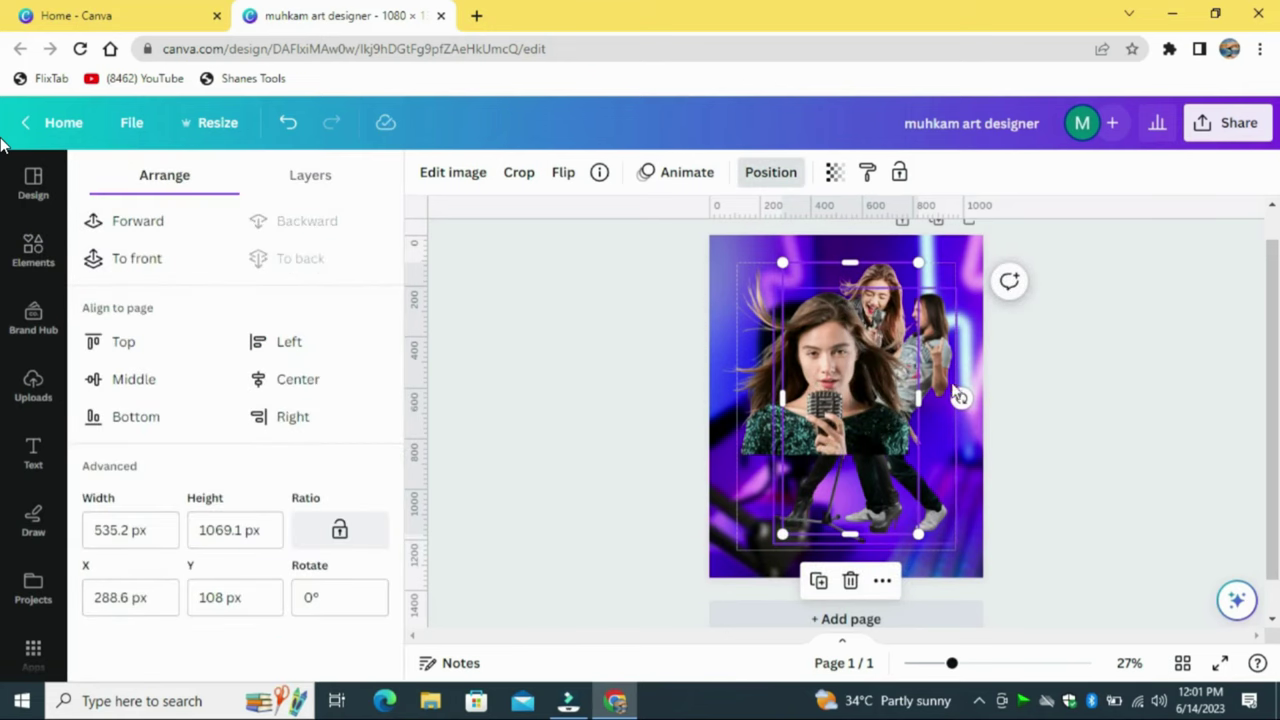
pyautogui.click(1101, 348)
pyautogui.click(1154, 346)
# Shift the front female singer to the page's left edge and move the male singer slightly right and down
pyautogui.moveTo(863, 409); pyautogui.dragTo(854, 409)
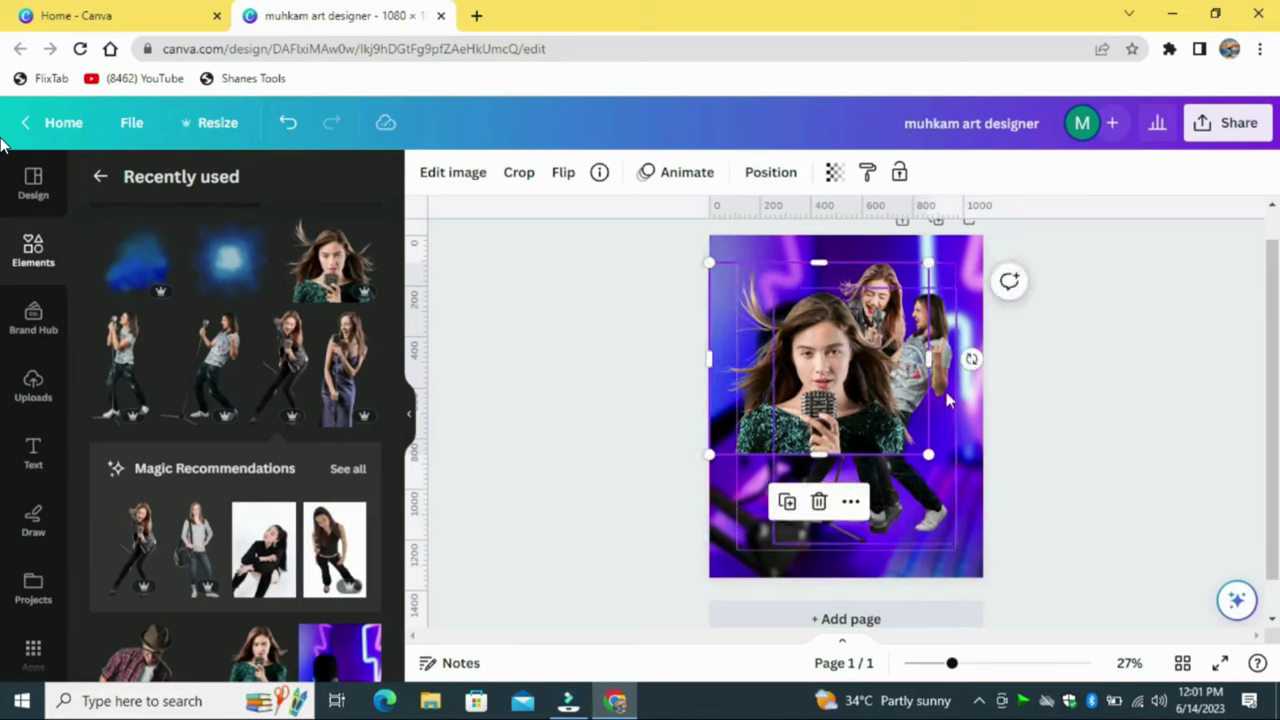
pyautogui.moveTo(951, 356); pyautogui.dragTo(958, 359)
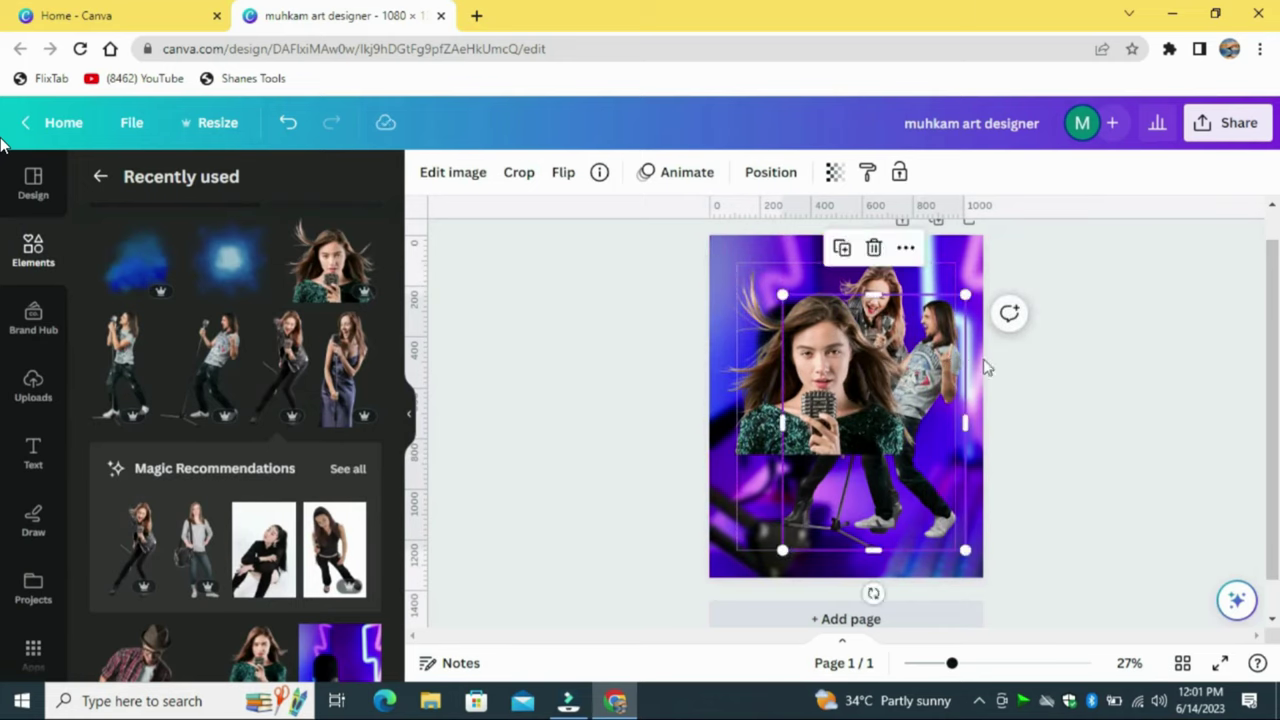
pyautogui.click(1101, 347)
pyautogui.moveTo(892, 273)
pyautogui.mouseDown()
pyautogui.moveTo(906, 260)
pyautogui.moveTo(890, 271)
pyautogui.mouseUp()
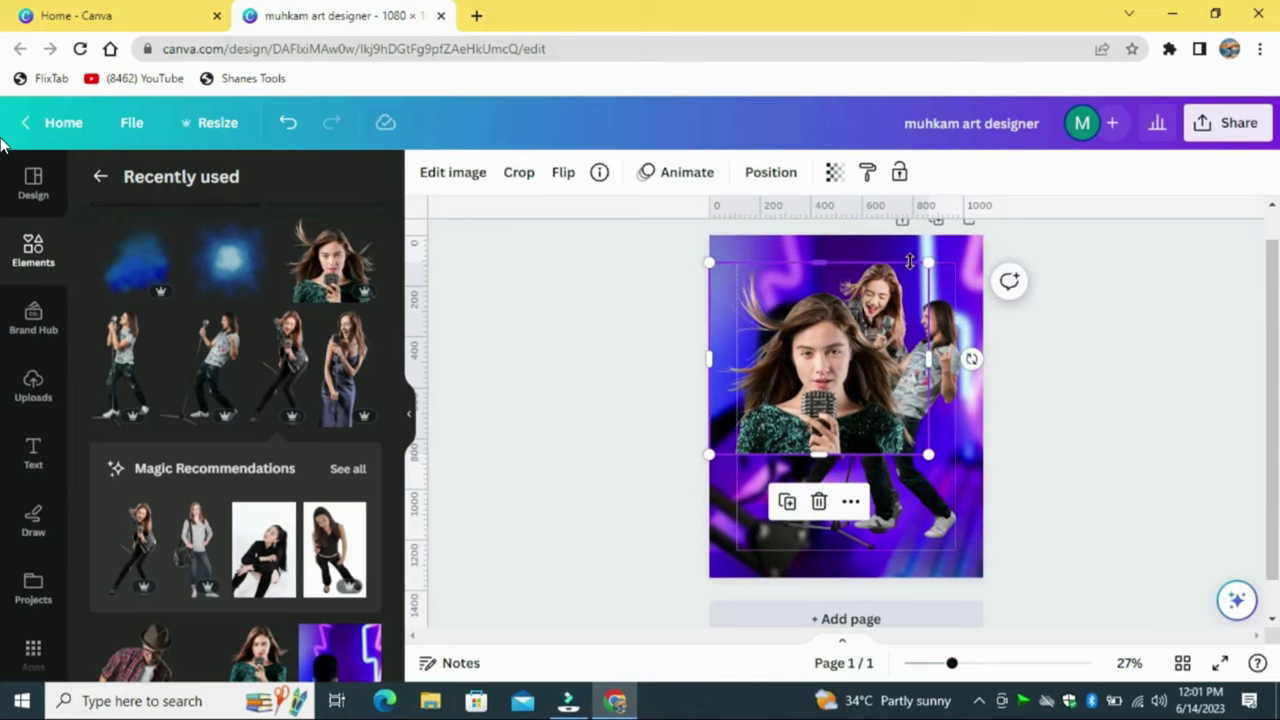
# Select the singing girl through her layer and raise her slightly, and lower the front female singer a little
pyautogui.click(770, 172)
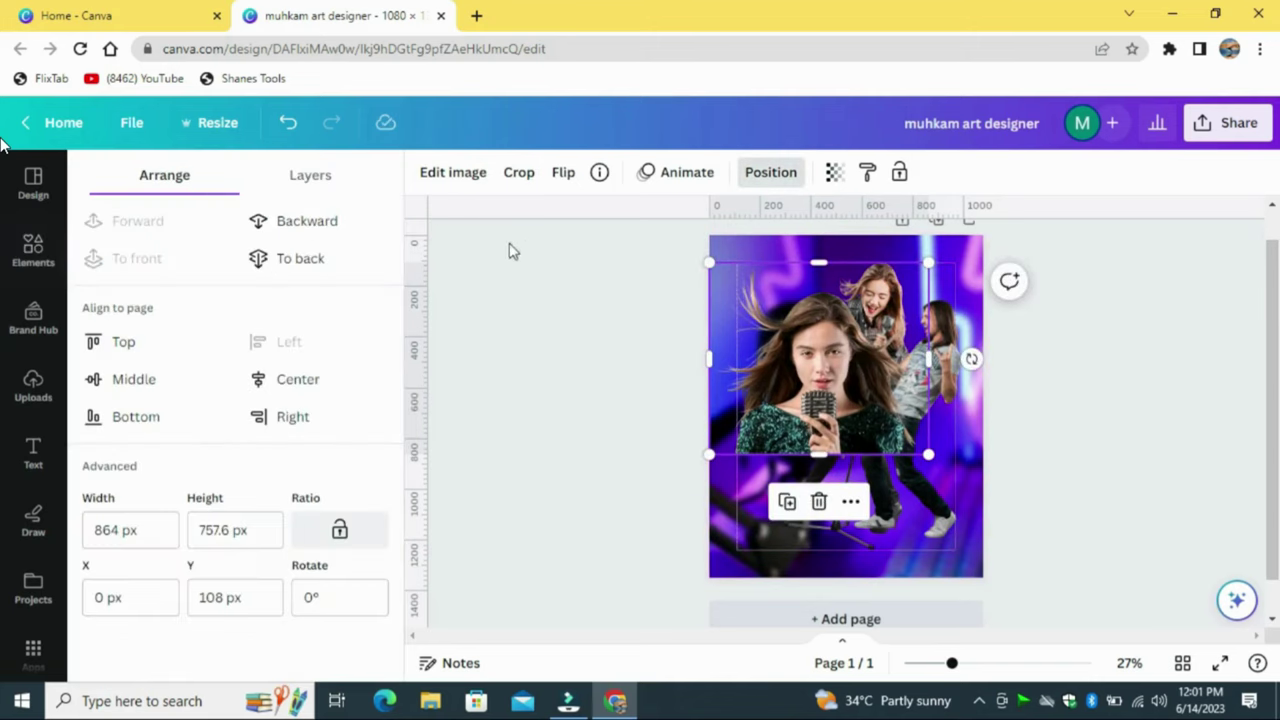
pyautogui.click(304, 177)
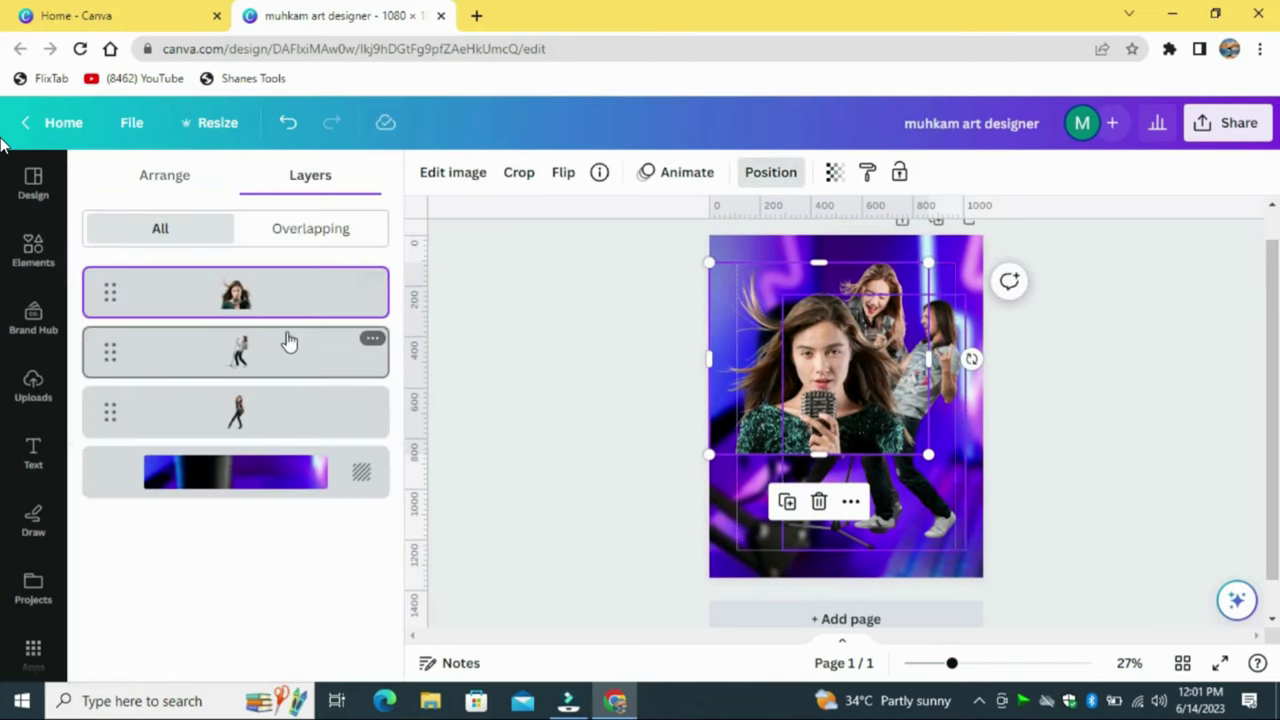
pyautogui.click(266, 411)
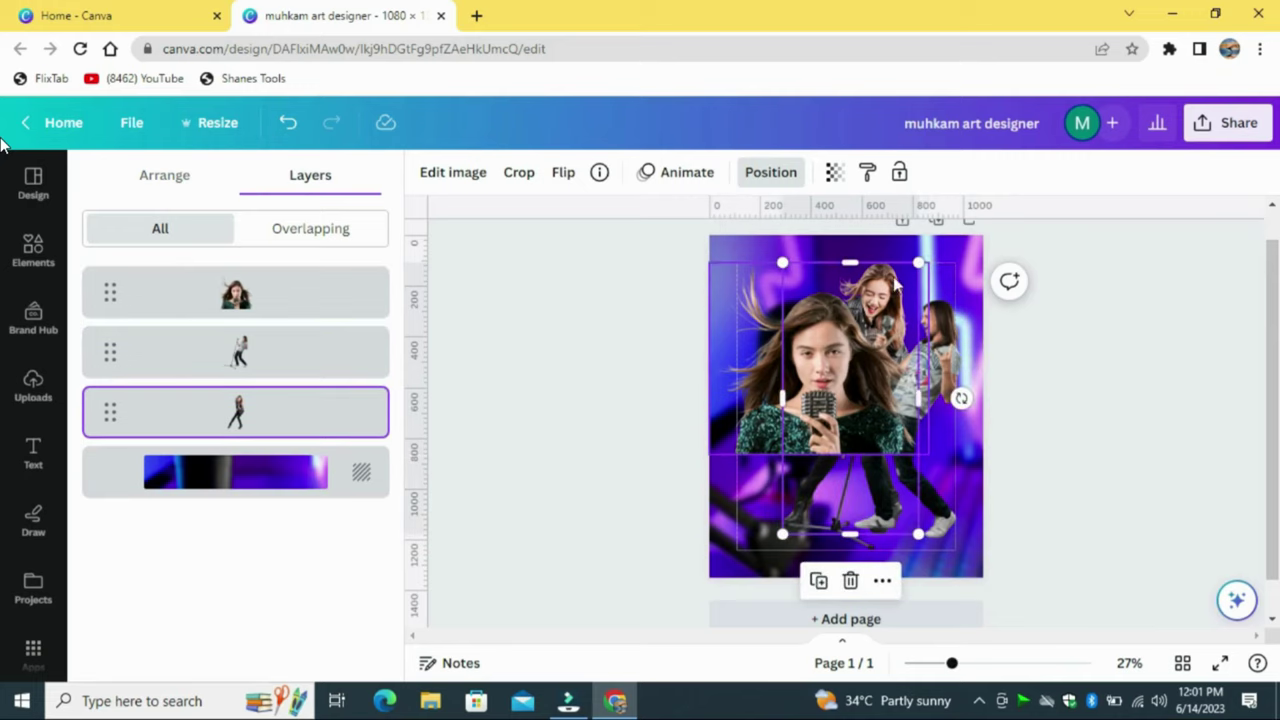
pyautogui.moveTo(896, 284); pyautogui.dragTo(874, 238)
pyautogui.click(768, 383)
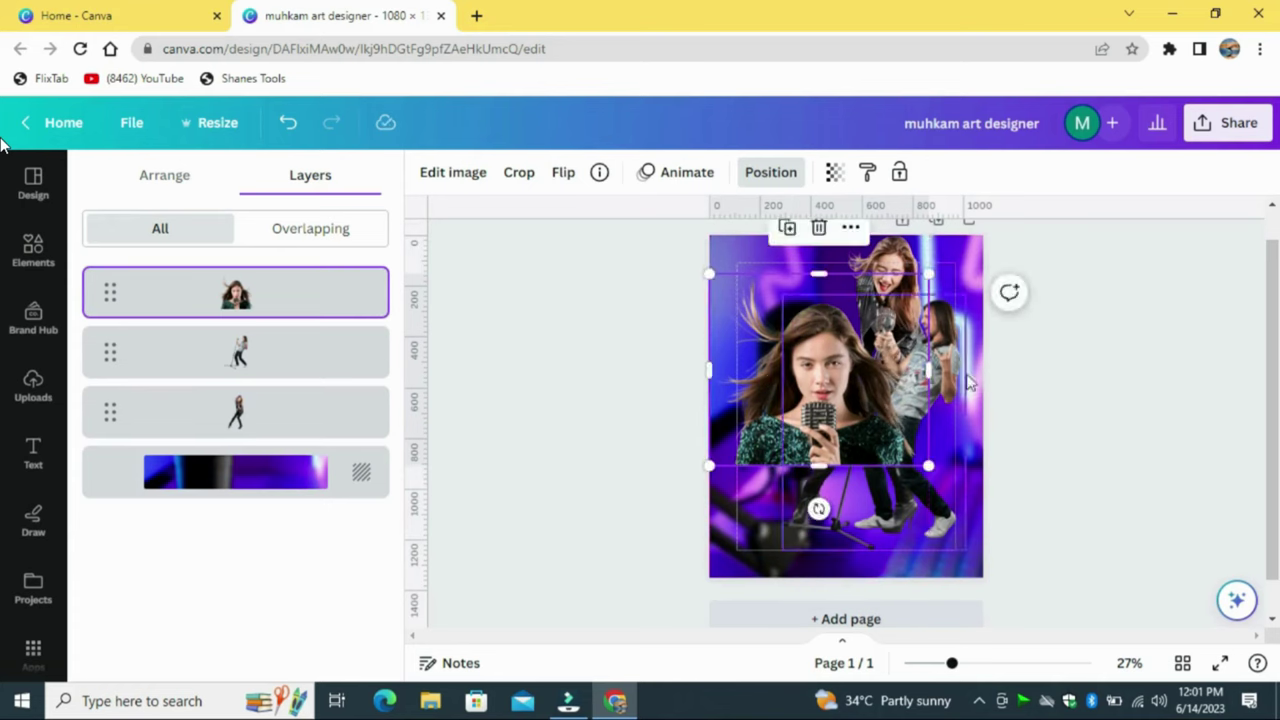
pyautogui.moveTo(890, 268); pyautogui.dragTo(881, 291)
pyautogui.click(1150, 347)
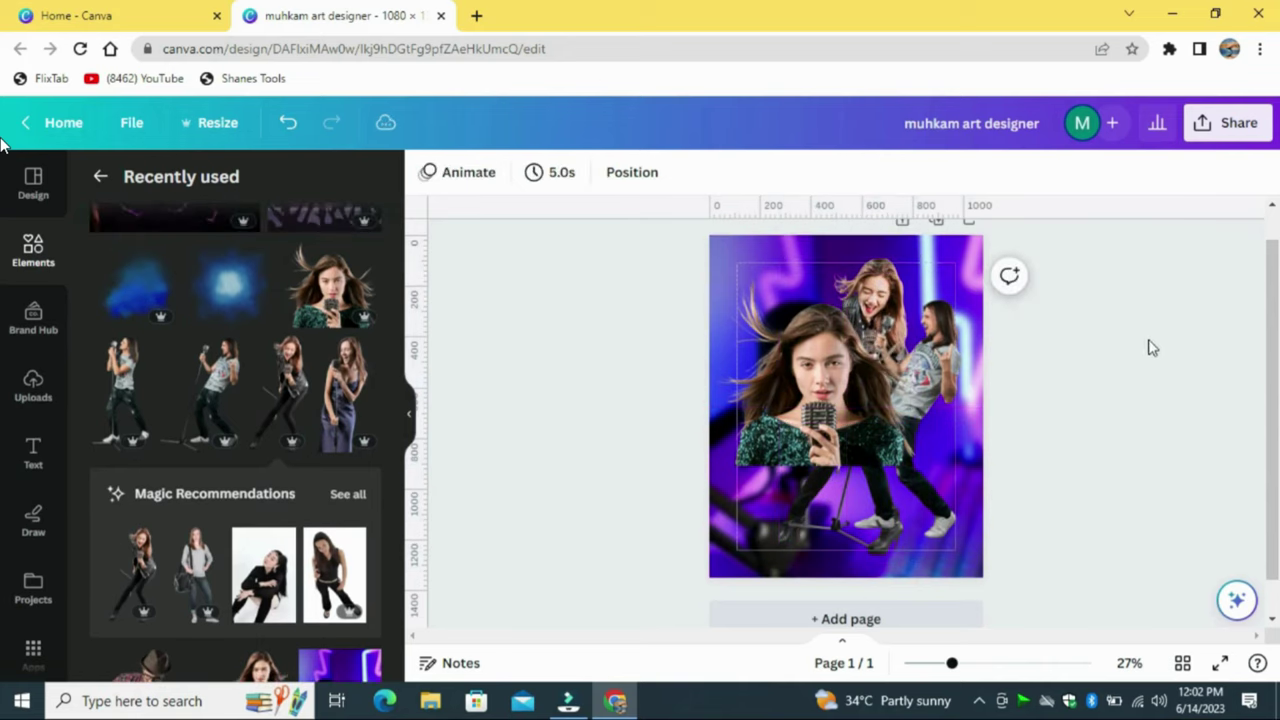
# Fine-tune the front female singer's position at the page's left edge and shift the singing girl slightly right
pyautogui.moveTo(955, 665); pyautogui.dragTo(968, 664)
pyautogui.click(1000, 345)
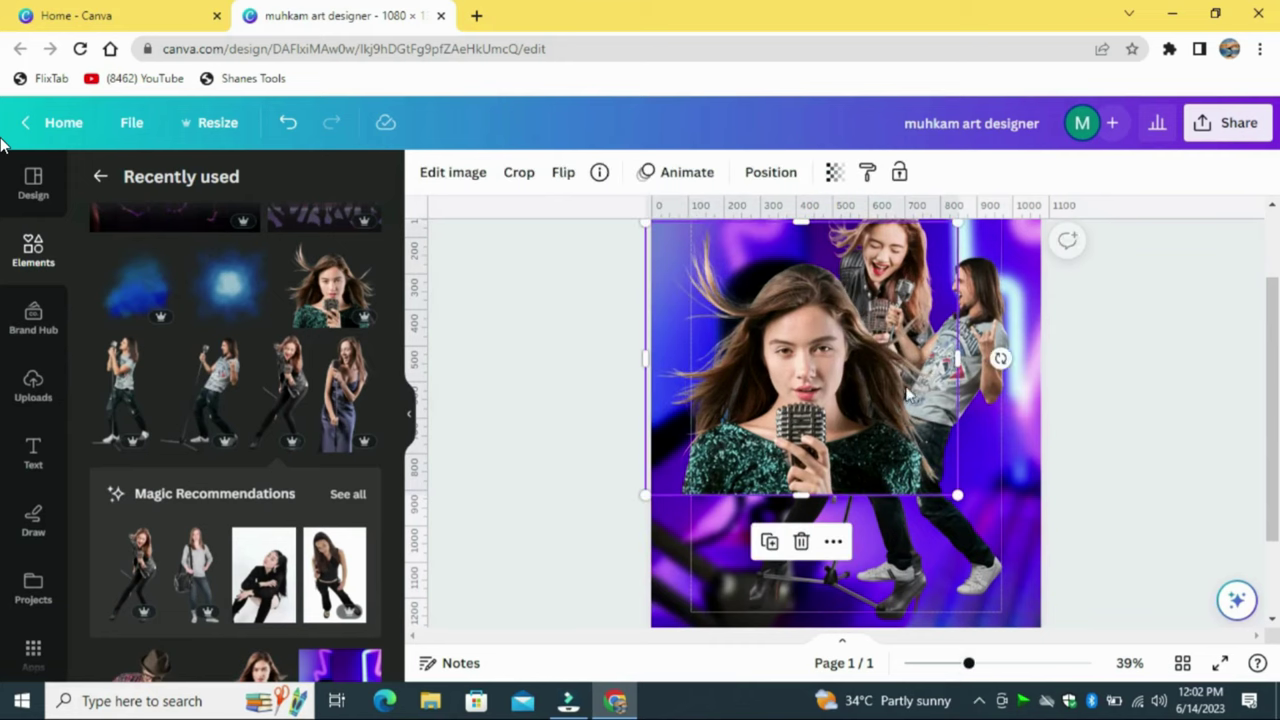
pyautogui.moveTo(1002, 341); pyautogui.dragTo(992, 338)
pyautogui.click(1080, 300)
pyautogui.moveTo(898, 245); pyautogui.dragTo(905, 254)
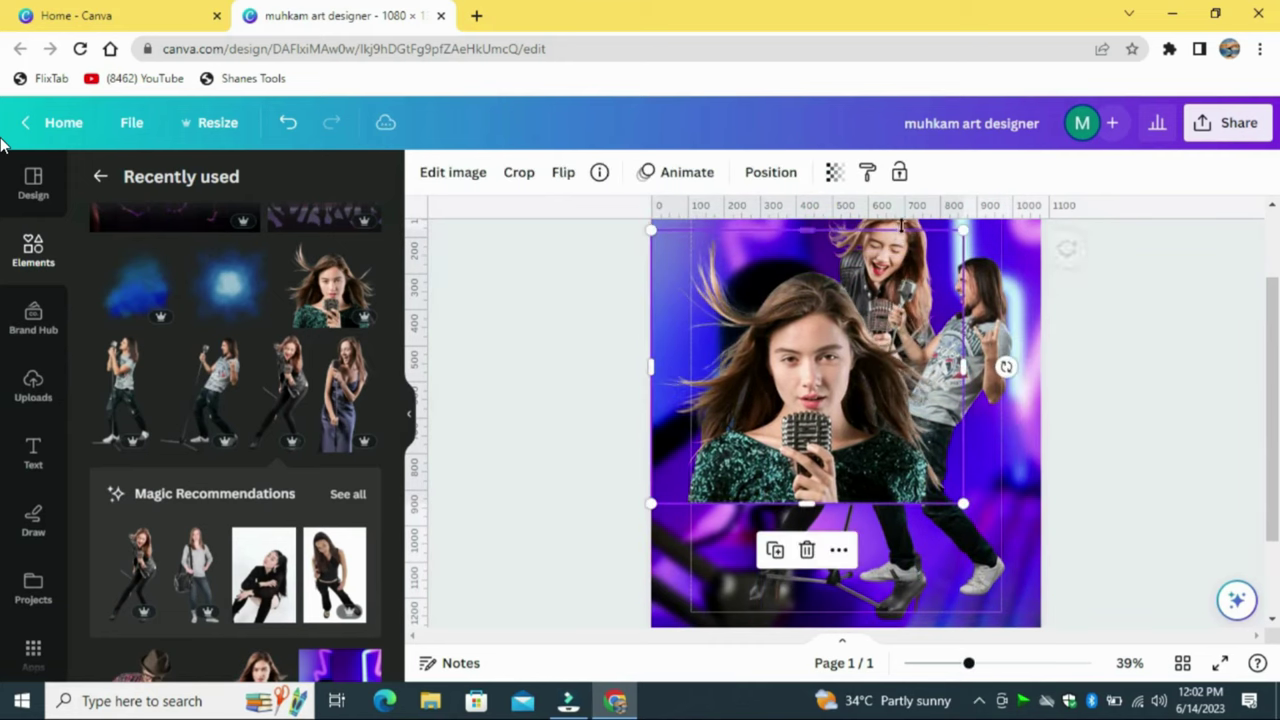
pyautogui.moveTo(1278, 347); pyautogui.dragTo(1278, 295)
pyautogui.moveTo(908, 302); pyautogui.dragTo(919, 295)
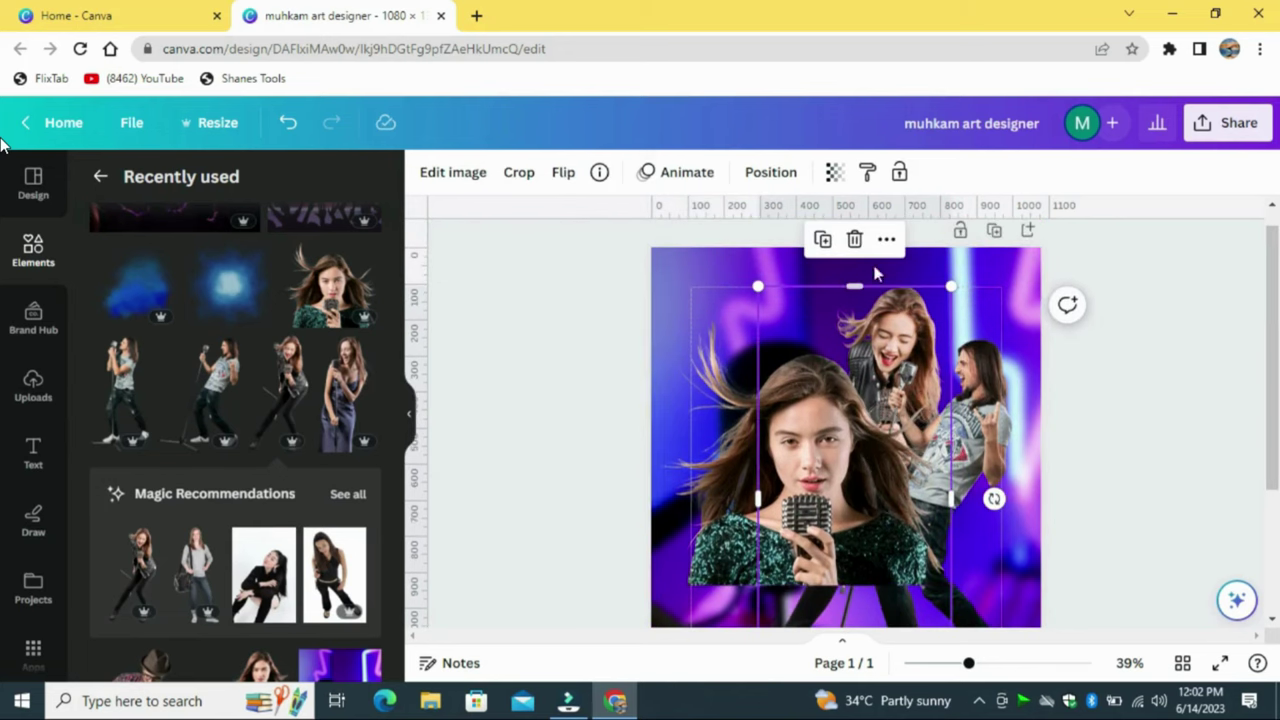
# Move the singing girl slightly higher and the male singer slightly lower behind the front female singer
pyautogui.click(766, 176)
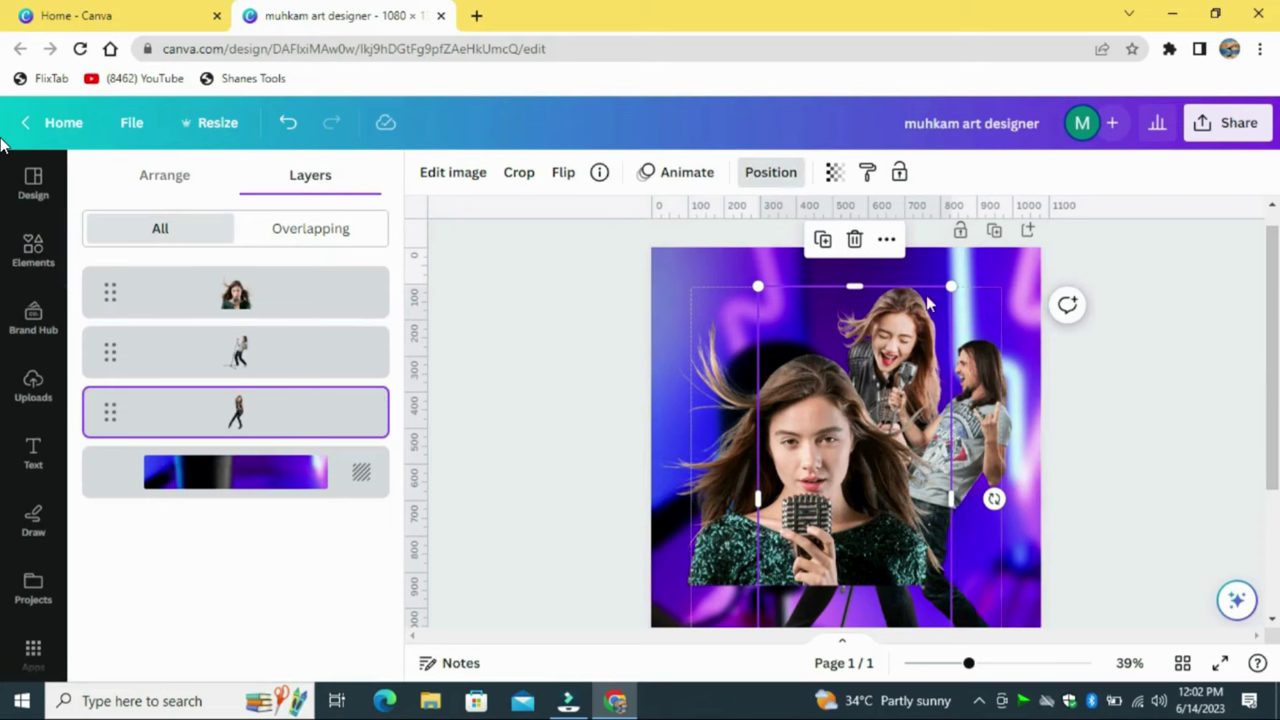
pyautogui.moveTo(929, 305); pyautogui.dragTo(928, 279)
pyautogui.moveTo(1273, 370); pyautogui.dragTo(1273, 398)
pyautogui.moveTo(801, 440)
pyautogui.mouseDown()
pyautogui.moveTo(793, 447)
pyautogui.moveTo(806, 447)
pyautogui.mouseUp()
pyautogui.moveTo(999, 372); pyautogui.dragTo(997, 387)
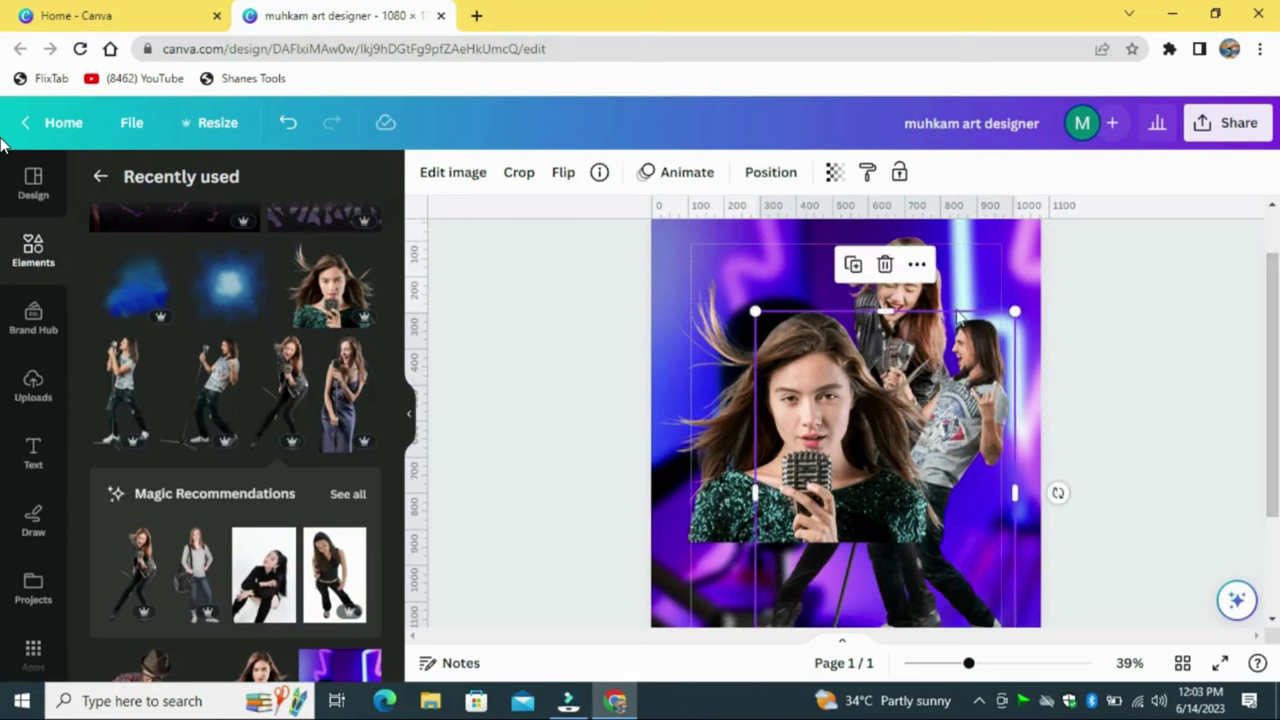
# Nudge the singing girl slightly left and lower, and deselect her
pyautogui.moveTo(944, 265); pyautogui.dragTo(936, 266)
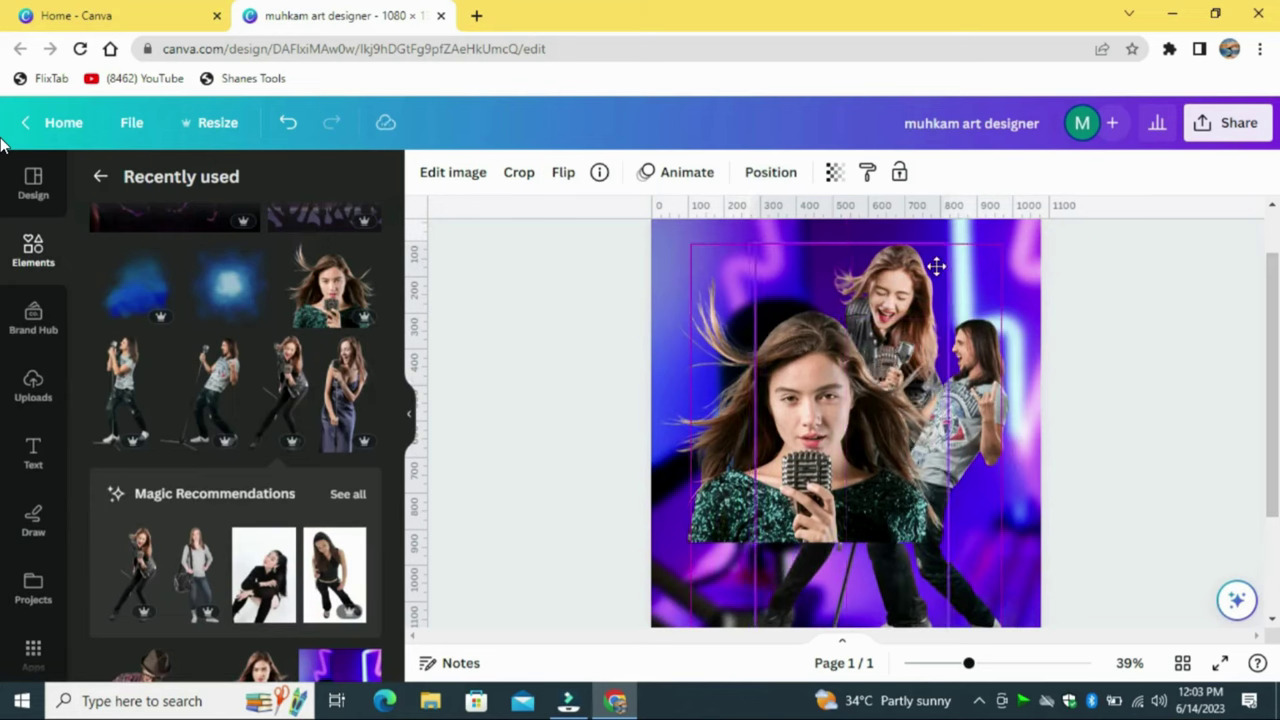
pyautogui.click(1176, 281)
pyautogui.moveTo(1273, 325); pyautogui.dragTo(1273, 347)
pyautogui.moveTo(968, 663); pyautogui.dragTo(955, 664)
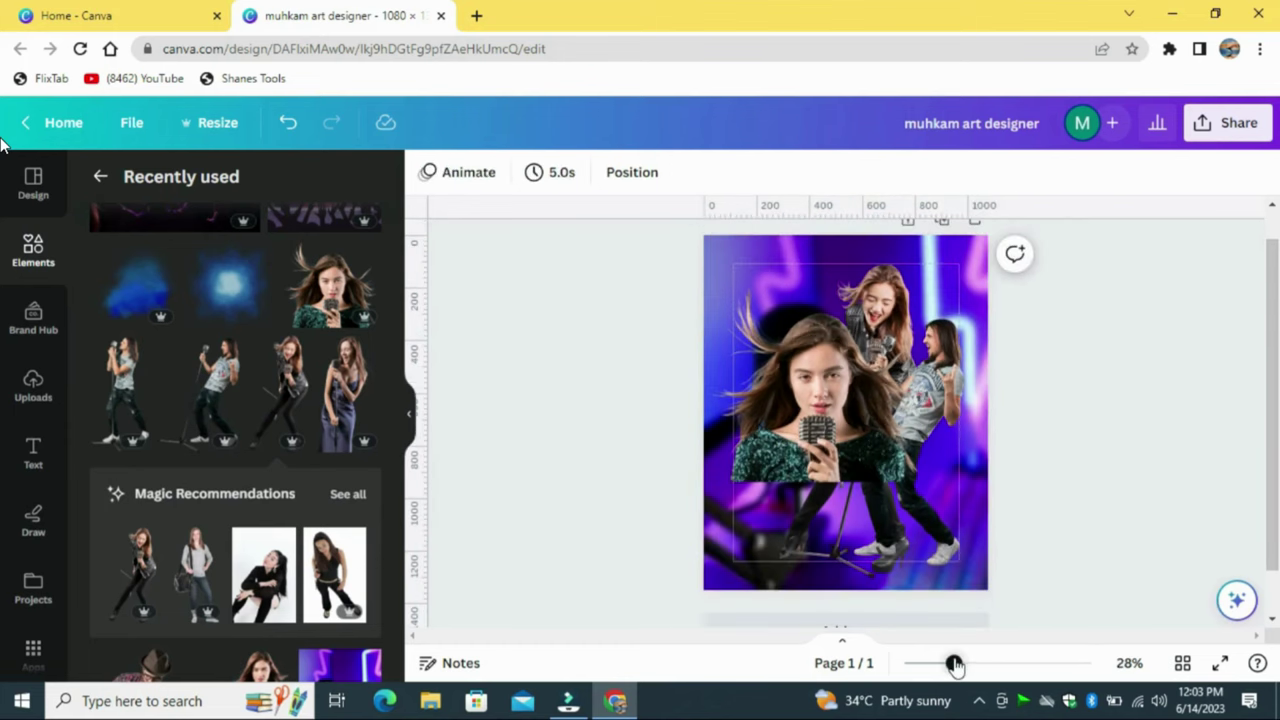
# Add the Blue cloud graphic from the recently used elements and place it over the poster's lower left area
pyautogui.scroll(1, 174, 346)
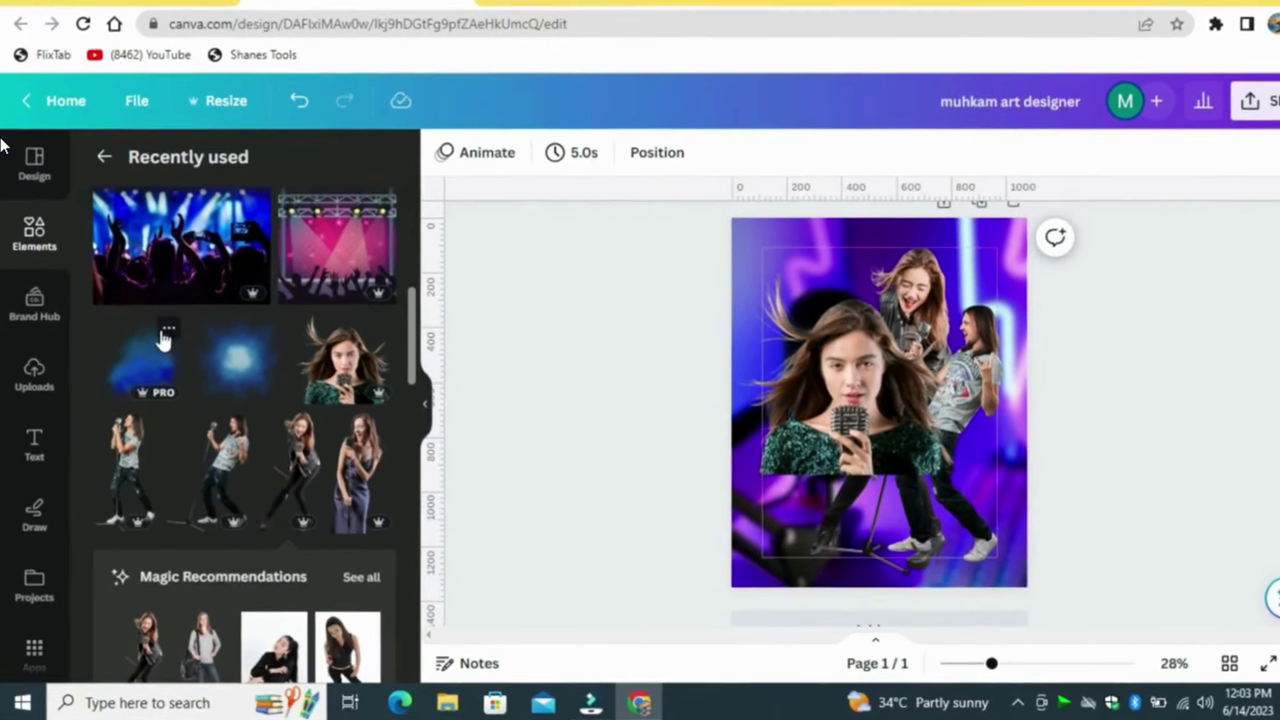
pyautogui.moveTo(172, 345)
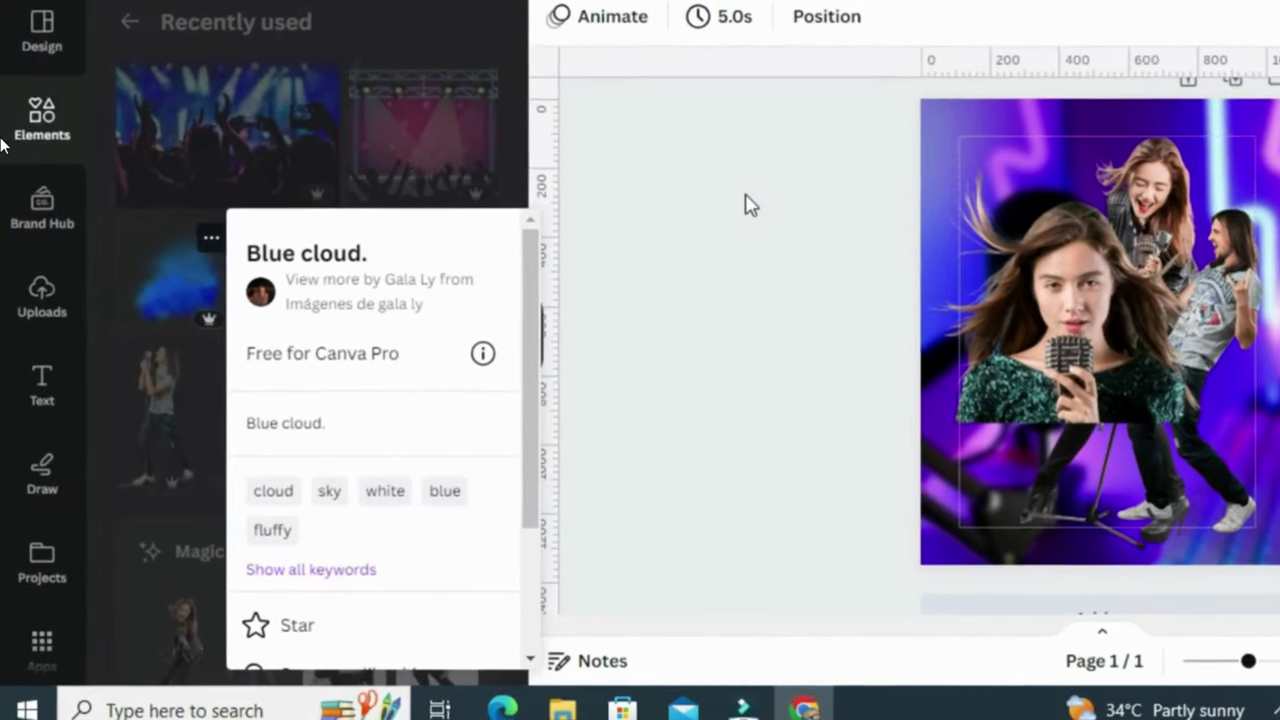
pyautogui.click(757, 195)
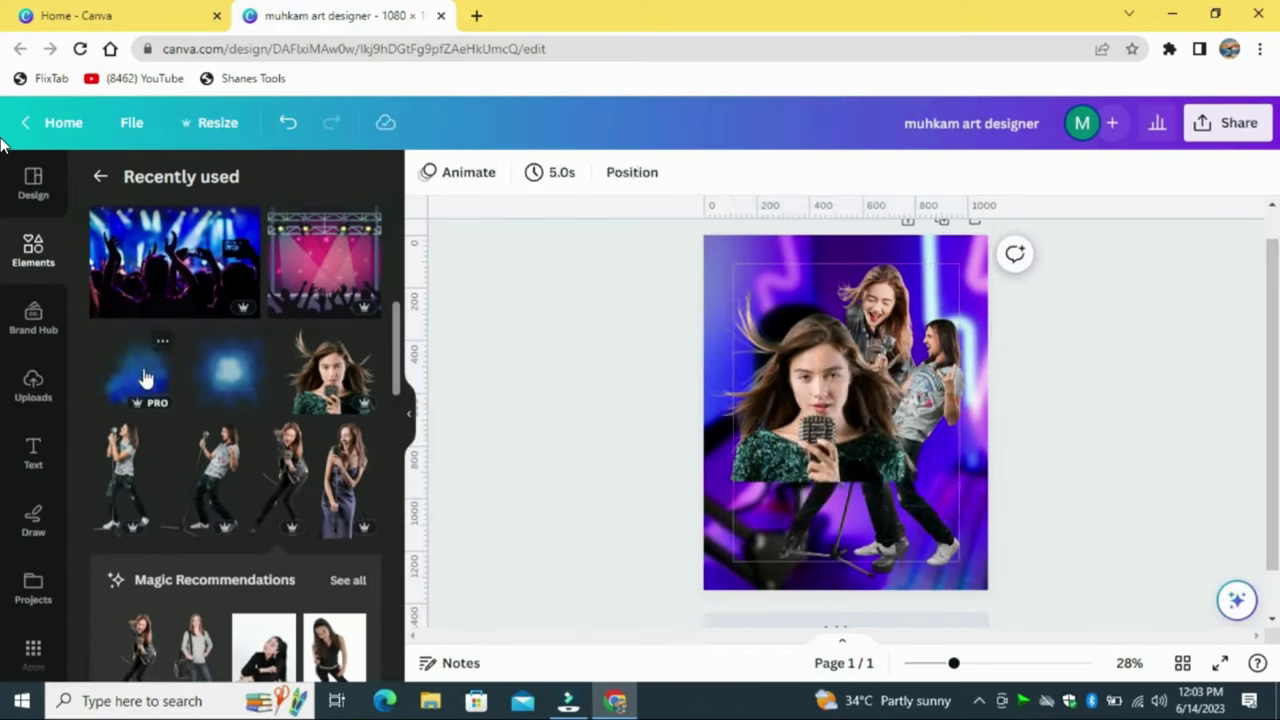
pyautogui.click(190, 270)
pyautogui.moveTo(881, 462); pyautogui.dragTo(806, 475)
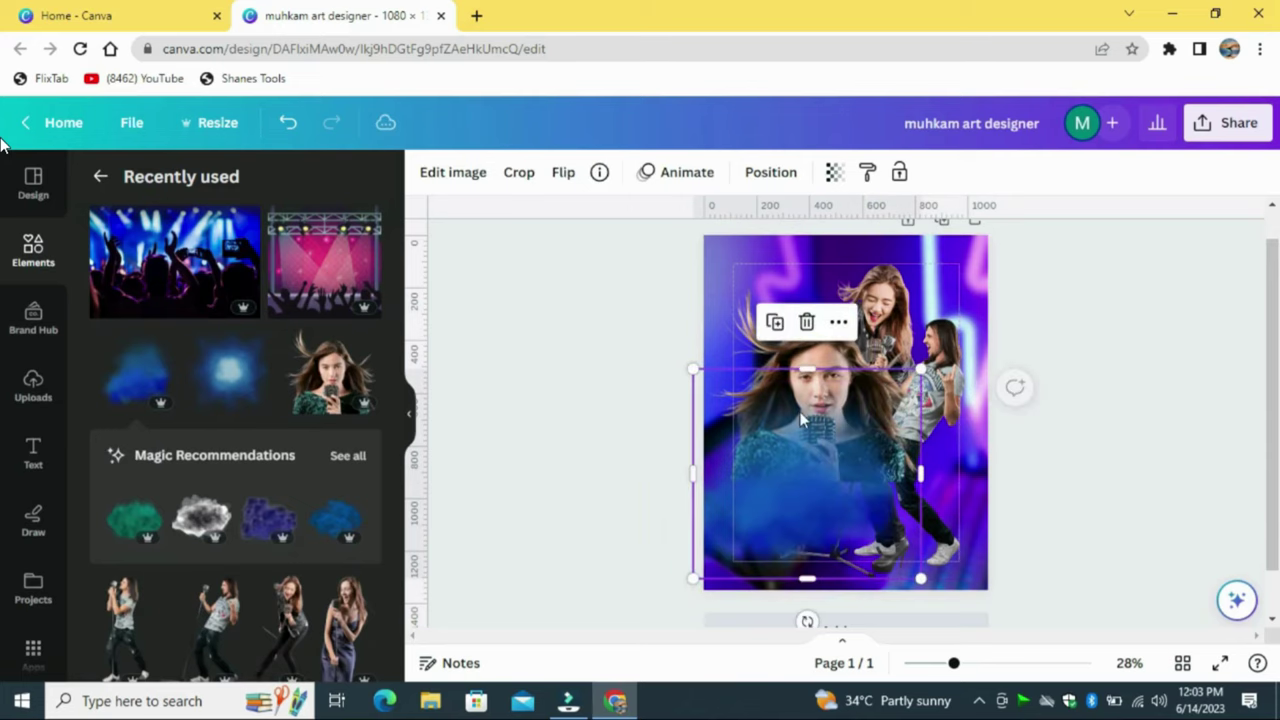
# Duplicate the blue cloud and place the copy, slightly tilted, over the poster's lower right area
pyautogui.click(775, 322)
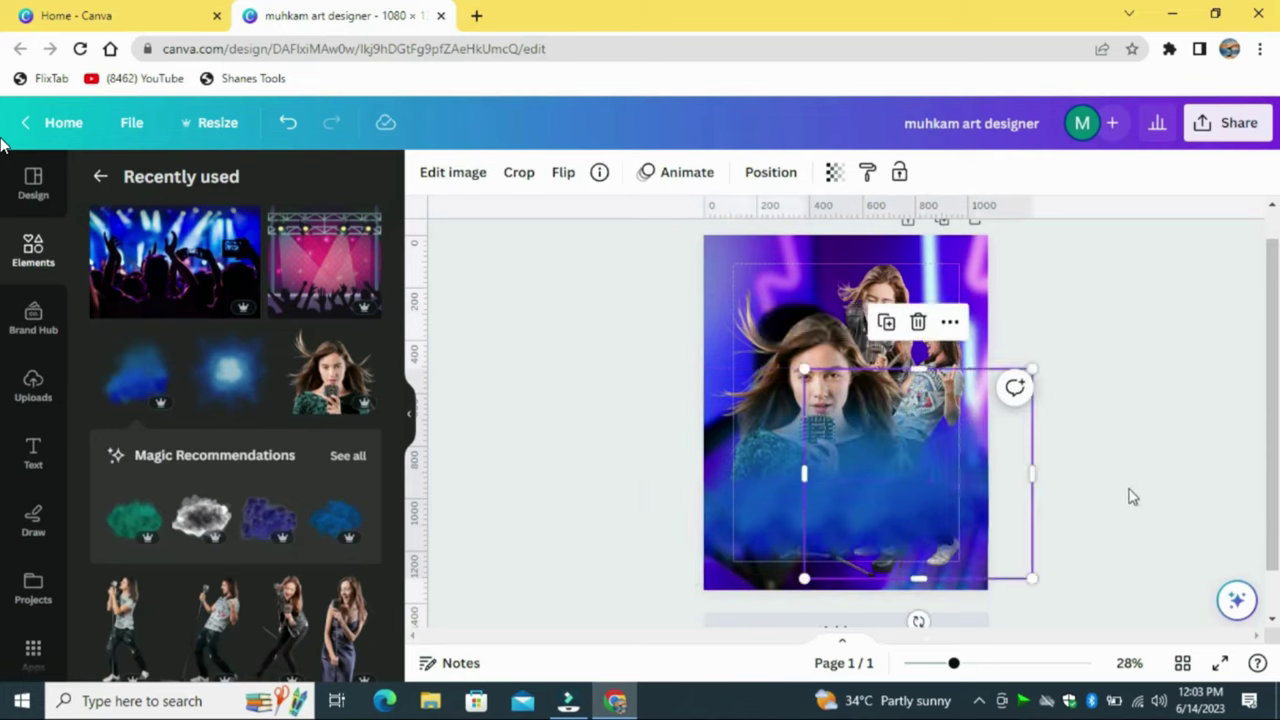
pyautogui.moveTo(916, 472); pyautogui.dragTo(908, 494)
pyautogui.moveTo(1068, 497); pyautogui.dragTo(899, 492)
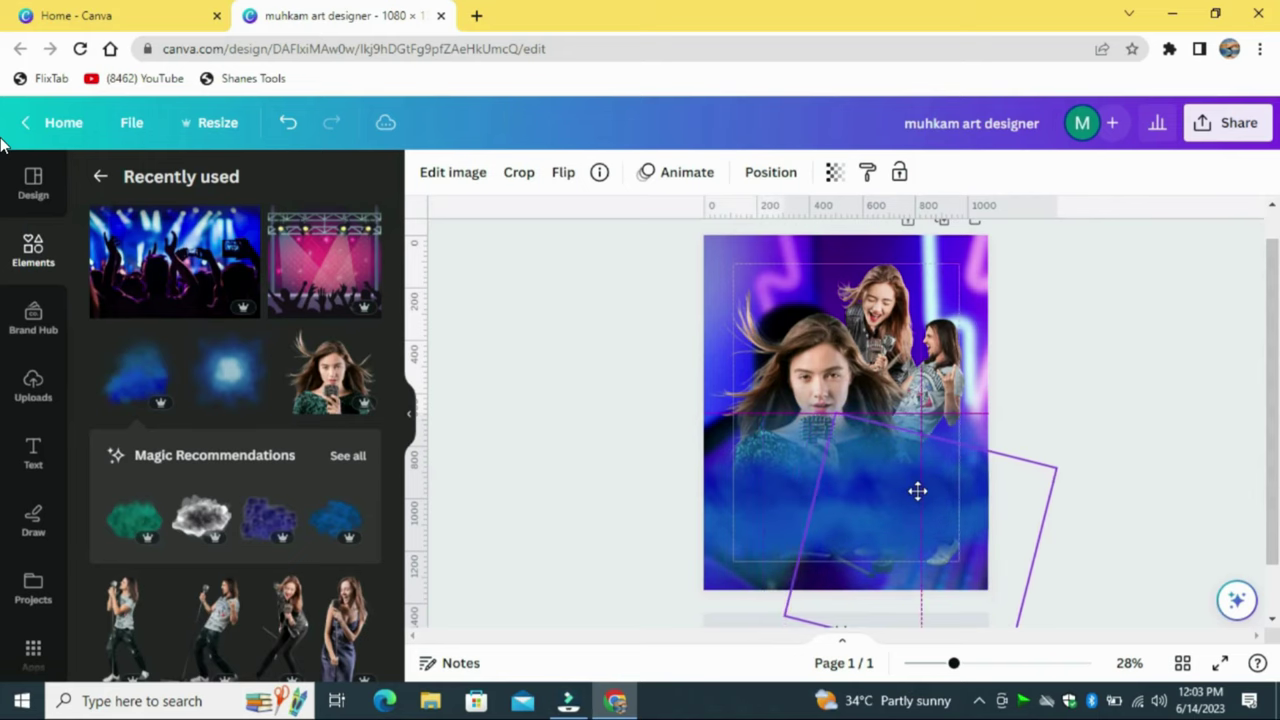
pyautogui.click(1188, 352)
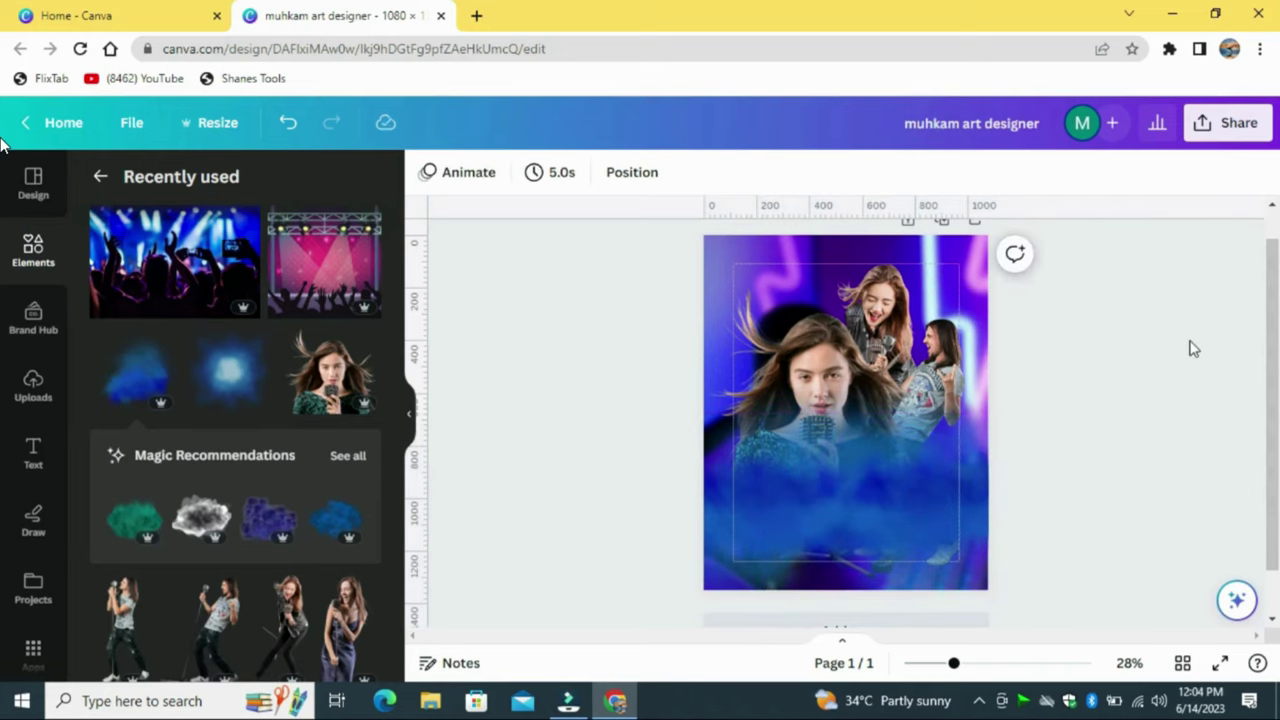
# Fine-tune the position of the tilted cloud copy over the poster's lower right area
pyautogui.moveTo(953, 663)
pyautogui.mouseDown()
pyautogui.moveTo(983, 663)
pyautogui.moveTo(963, 683)
pyautogui.moveTo(949, 663)
pyautogui.mouseUp()
pyautogui.click(903, 500)
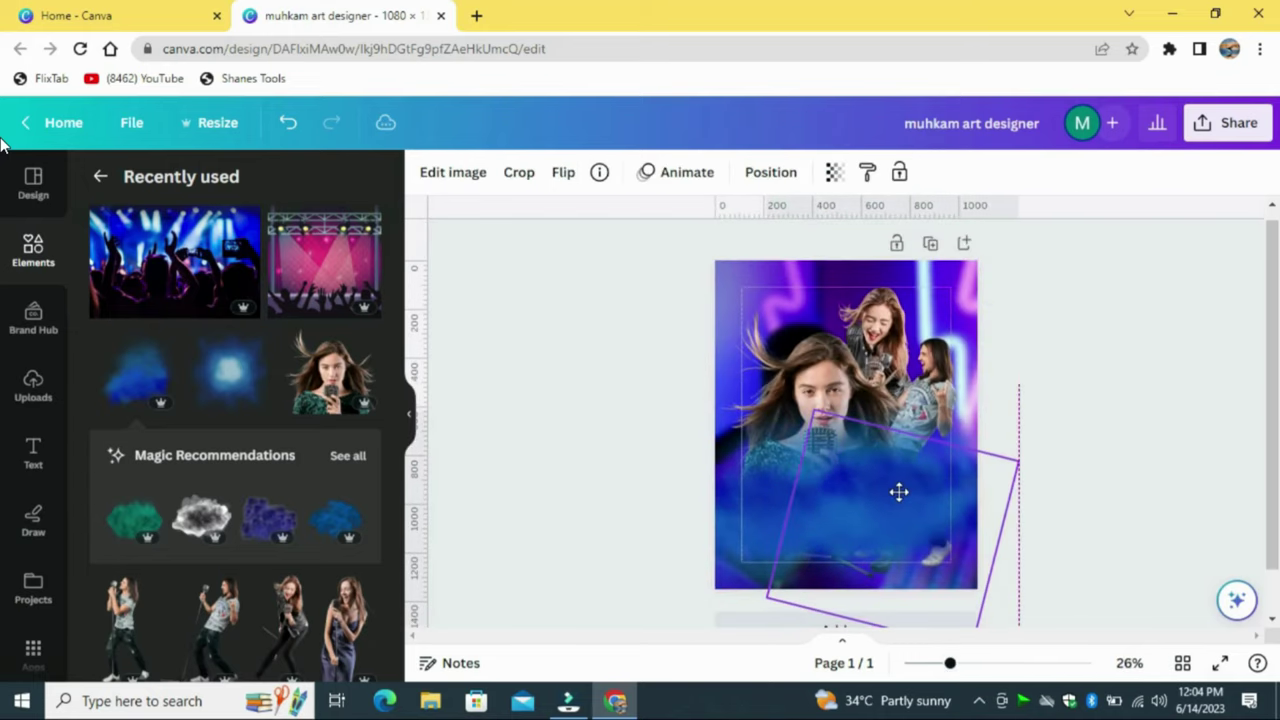
pyautogui.click(1175, 458)
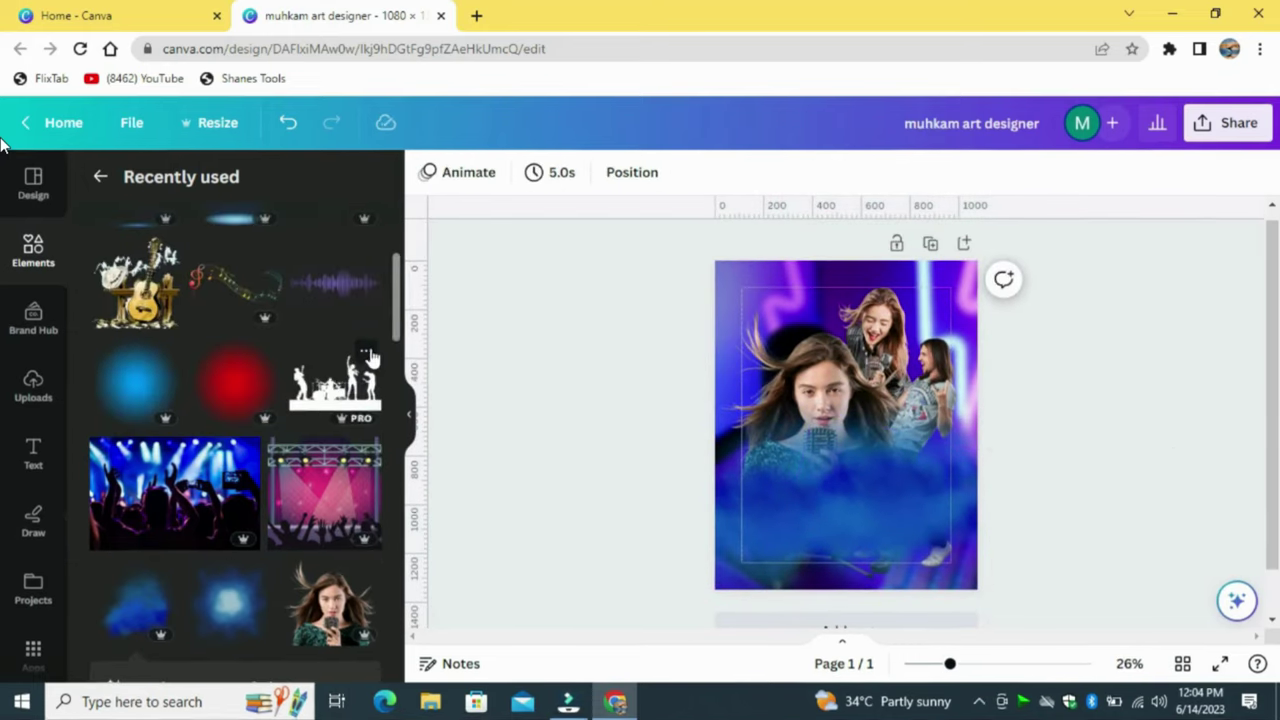
# Add the Music Band Concert Silhouettes graphic, enlarged to the full page width and aligned with the page's bottom edge
pyautogui.click(365, 350)
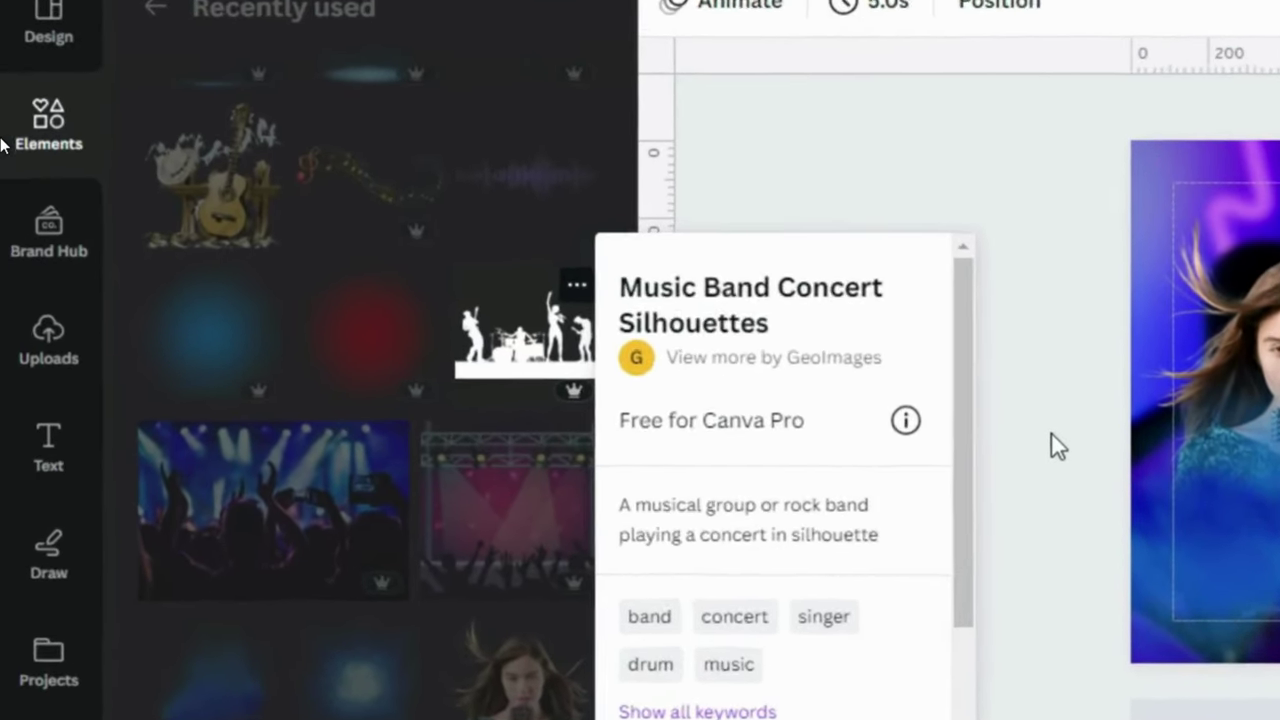
pyautogui.click(875, 440)
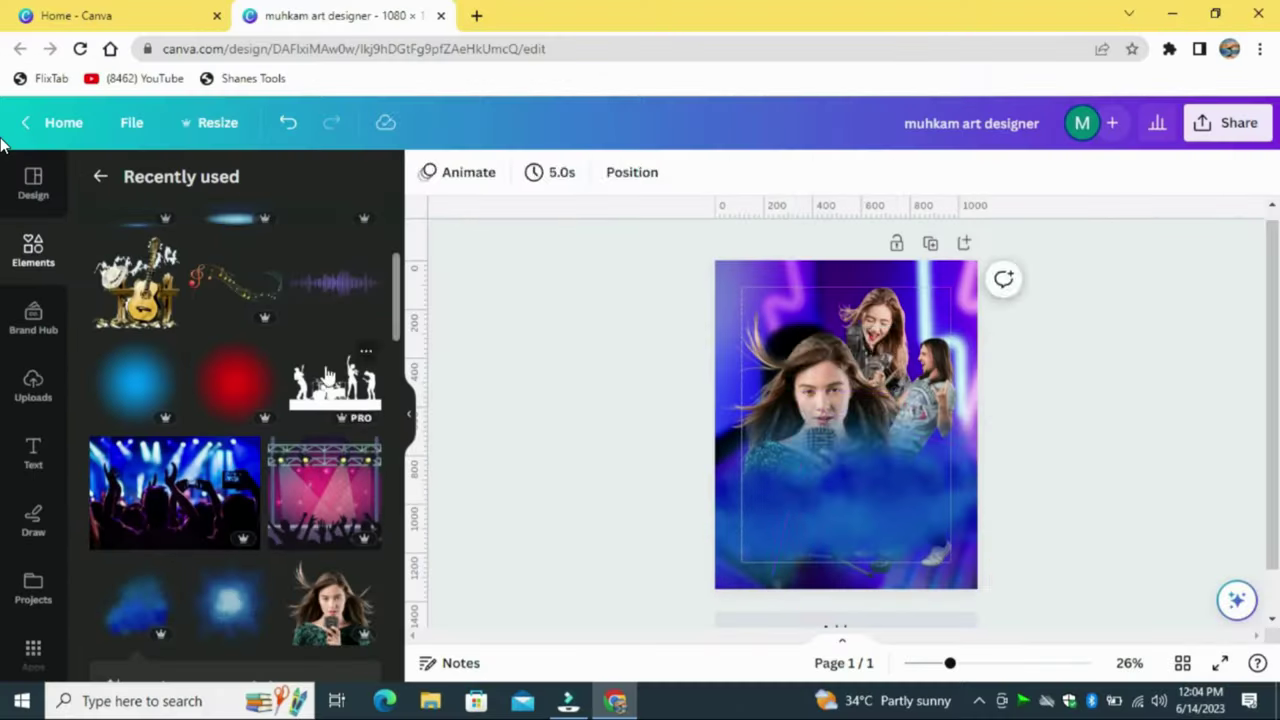
pyautogui.click(548, 325)
pyautogui.moveTo(800, 458); pyautogui.dragTo(731, 517)
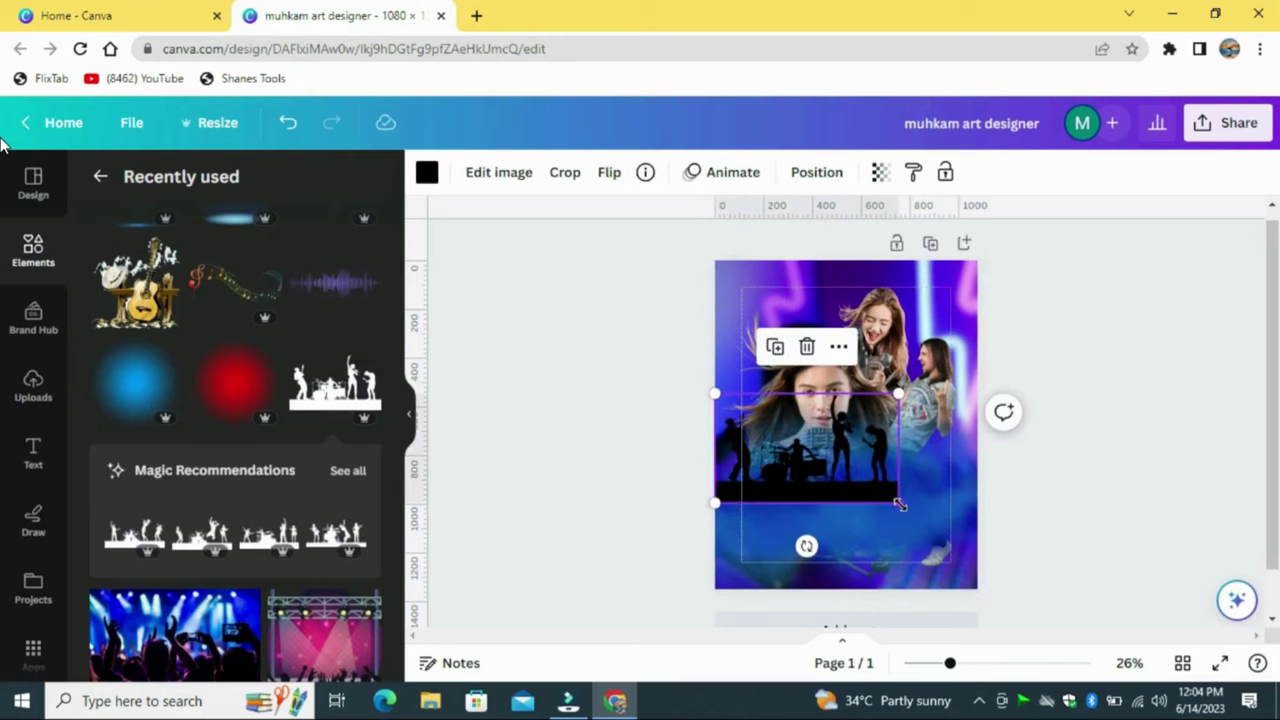
pyautogui.moveTo(898, 502); pyautogui.dragTo(980, 550)
pyautogui.moveTo(908, 531); pyautogui.dragTo(909, 580)
pyautogui.click(1122, 421)
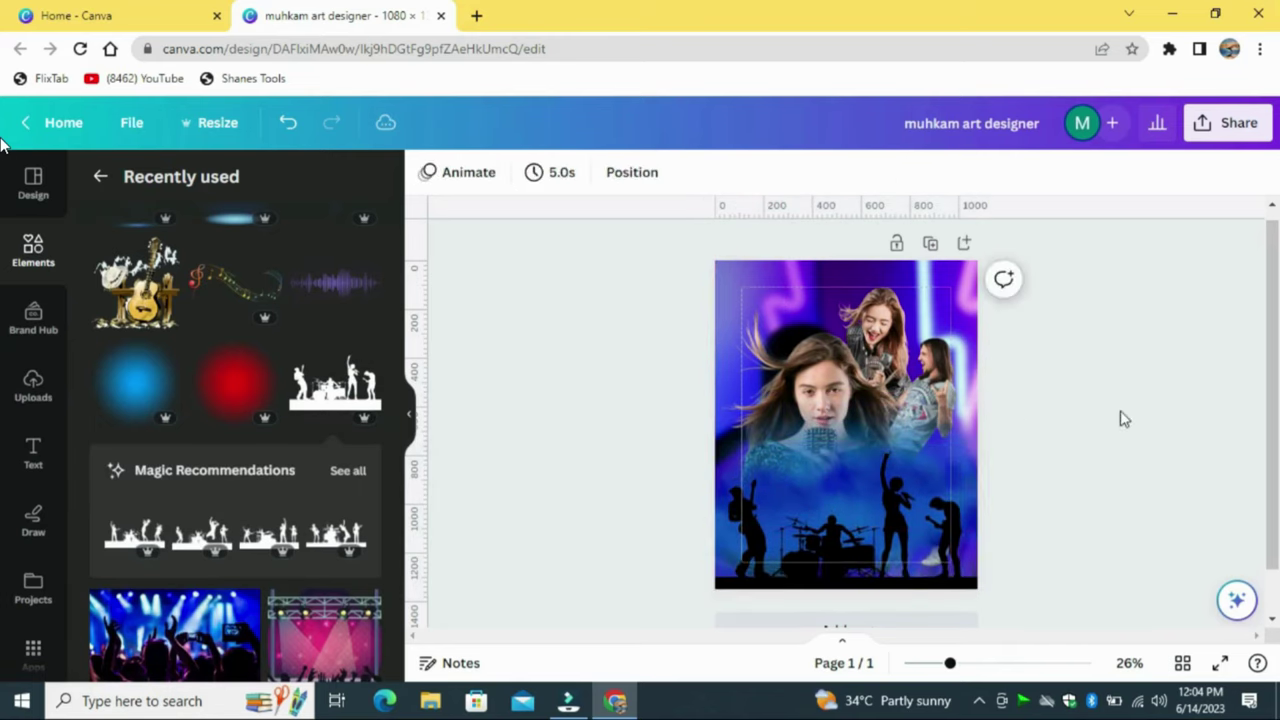
# Add the Blue blur circle element over the front female singer and send it to the back
pyautogui.click(165, 352)
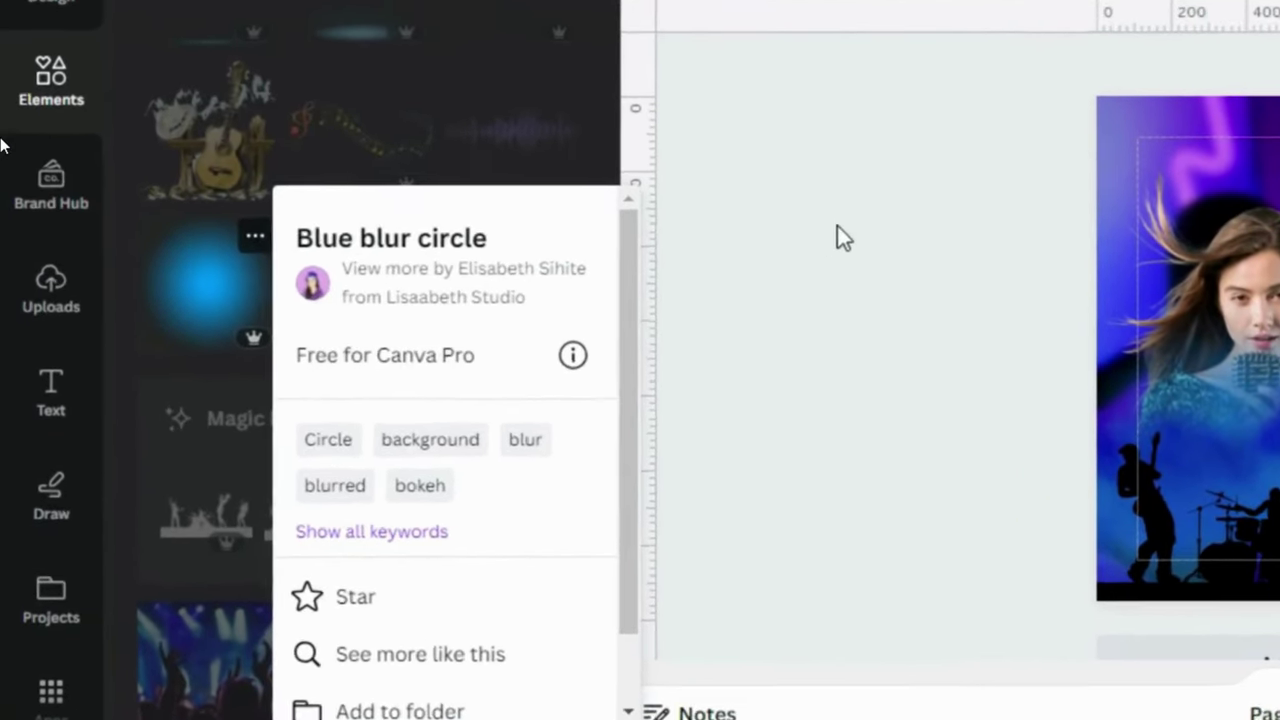
pyautogui.click(750, 259)
pyautogui.click(213, 272)
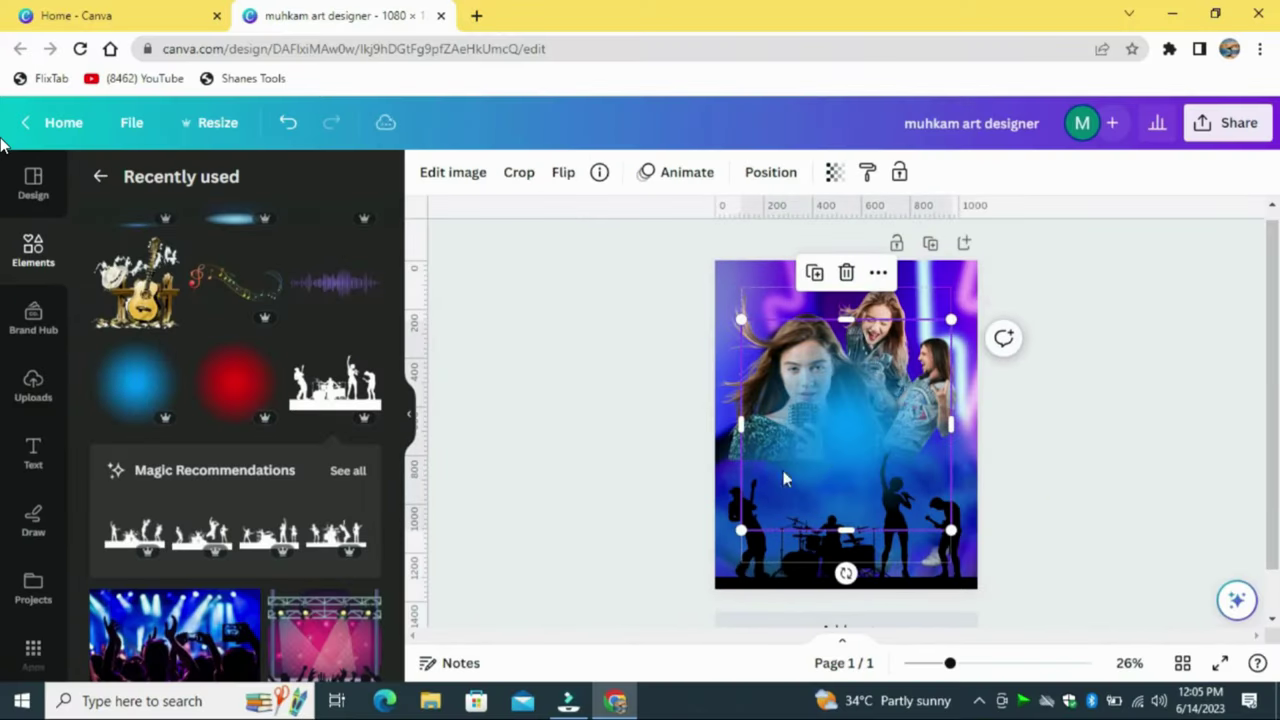
pyautogui.moveTo(850, 465); pyautogui.dragTo(806, 426)
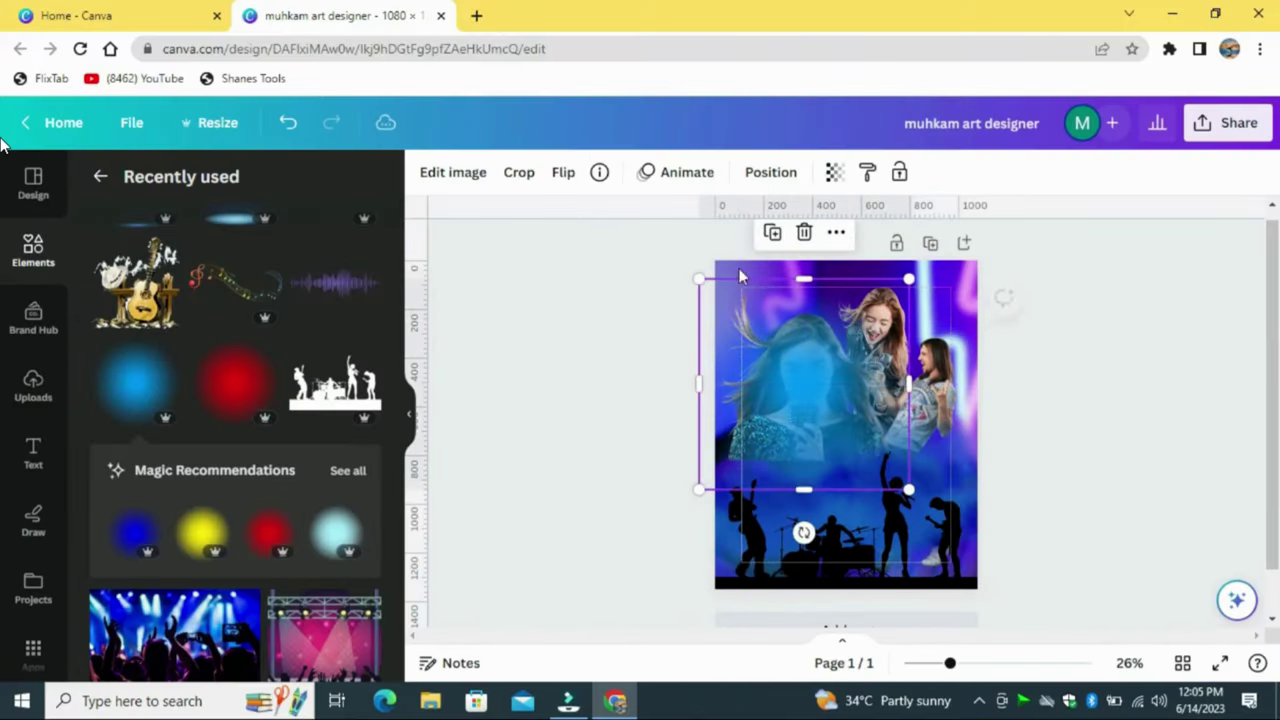
pyautogui.click(770, 174)
pyautogui.click(170, 175)
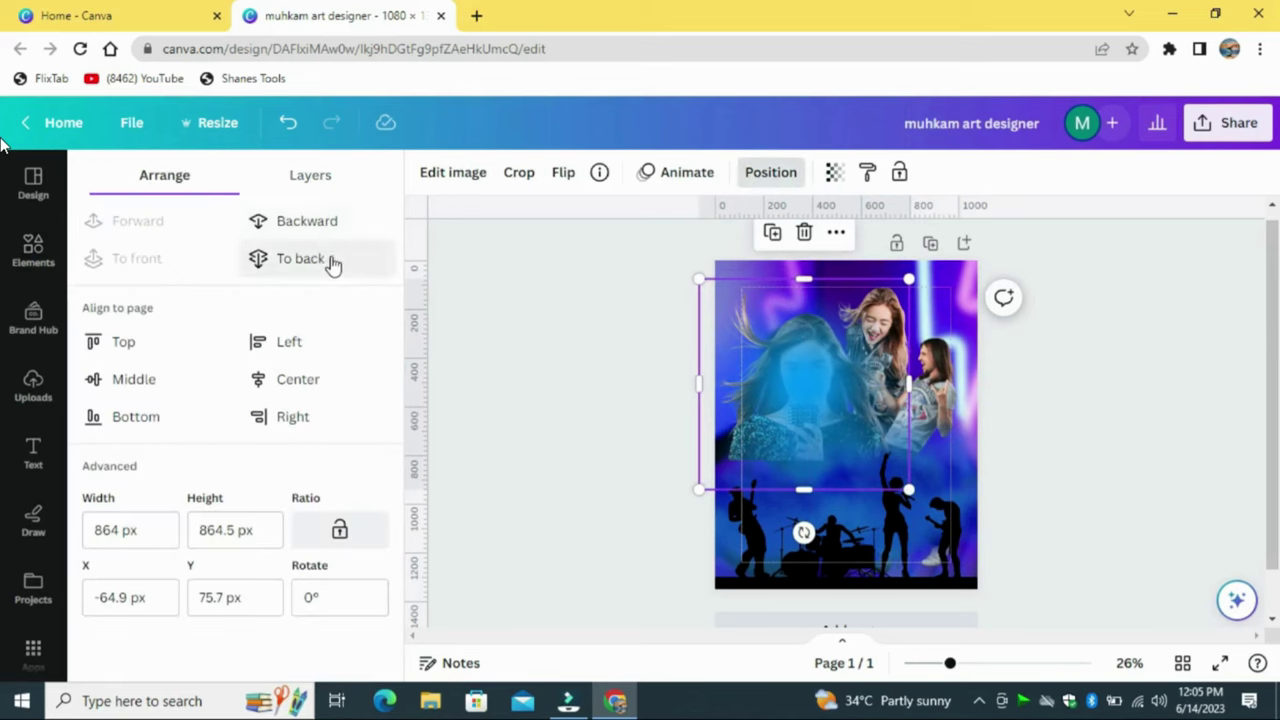
pyautogui.click(330, 260)
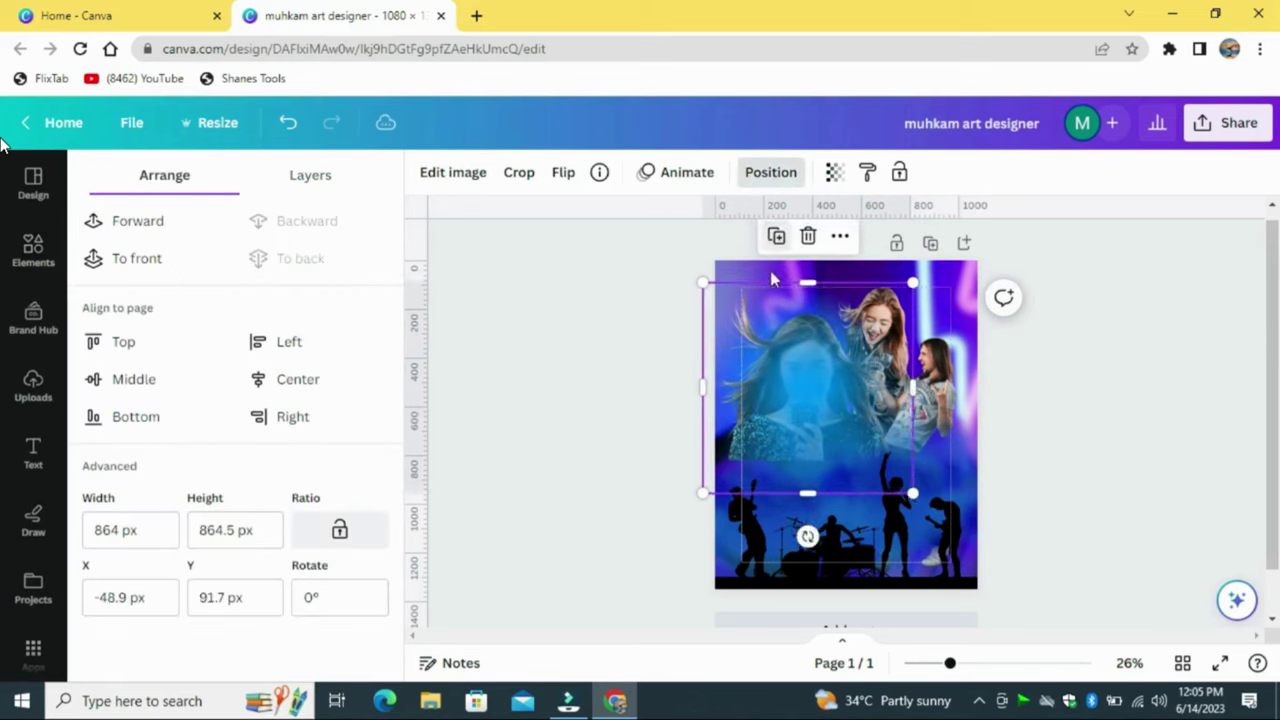
# Place two copies of the blue blur circle behind the singers, one at the right and one near the page's top right
pyautogui.moveTo(804, 402); pyautogui.dragTo(914, 402)
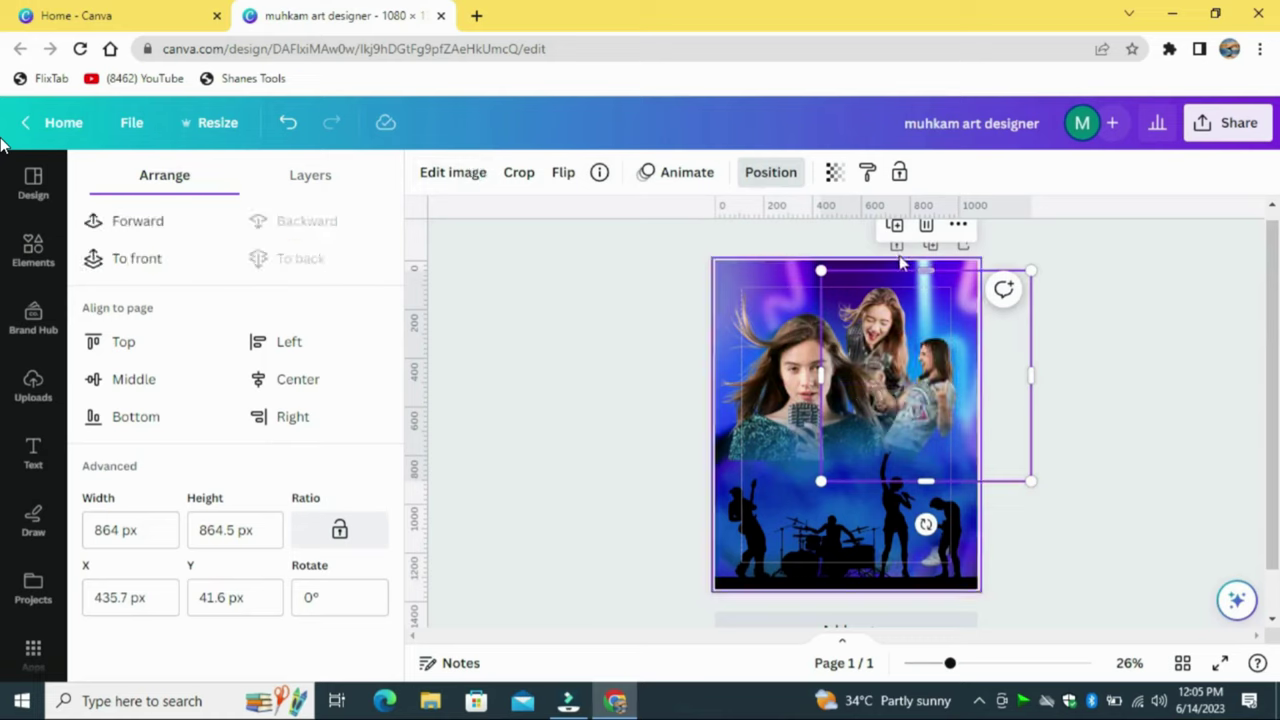
pyautogui.moveTo(900, 263); pyautogui.dragTo(872, 374)
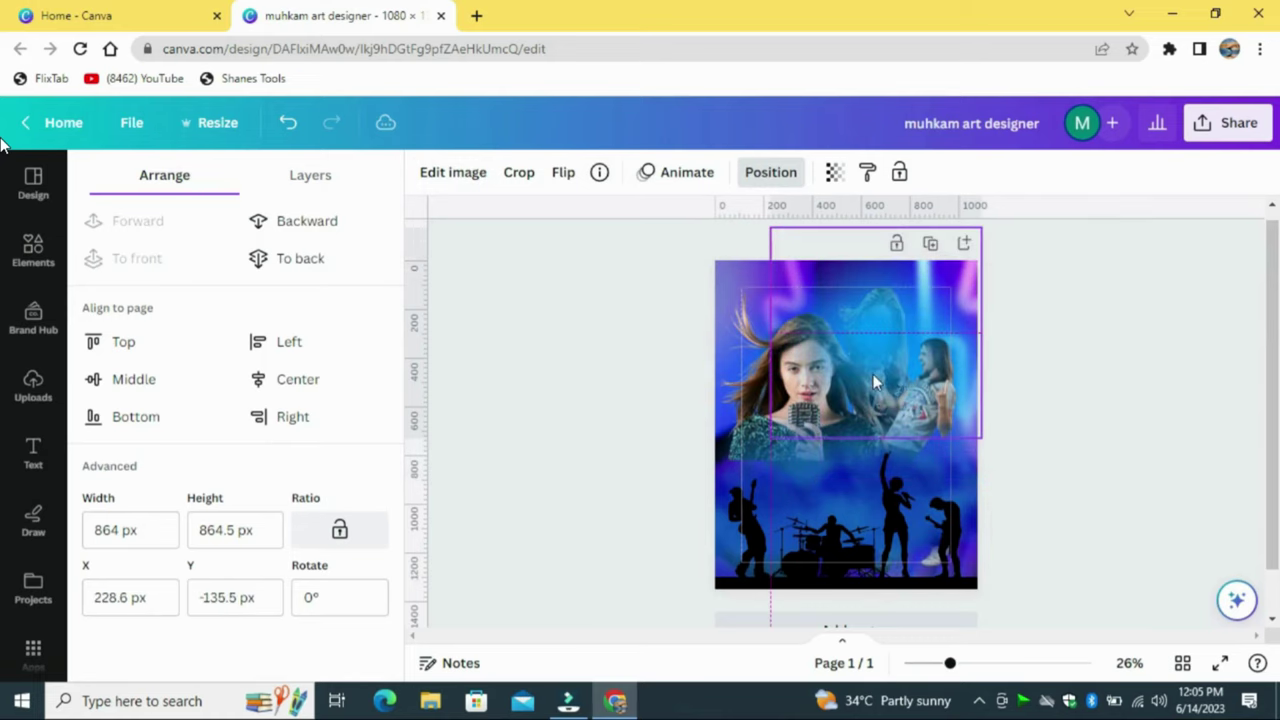
pyautogui.click(300, 259)
pyautogui.click(604, 331)
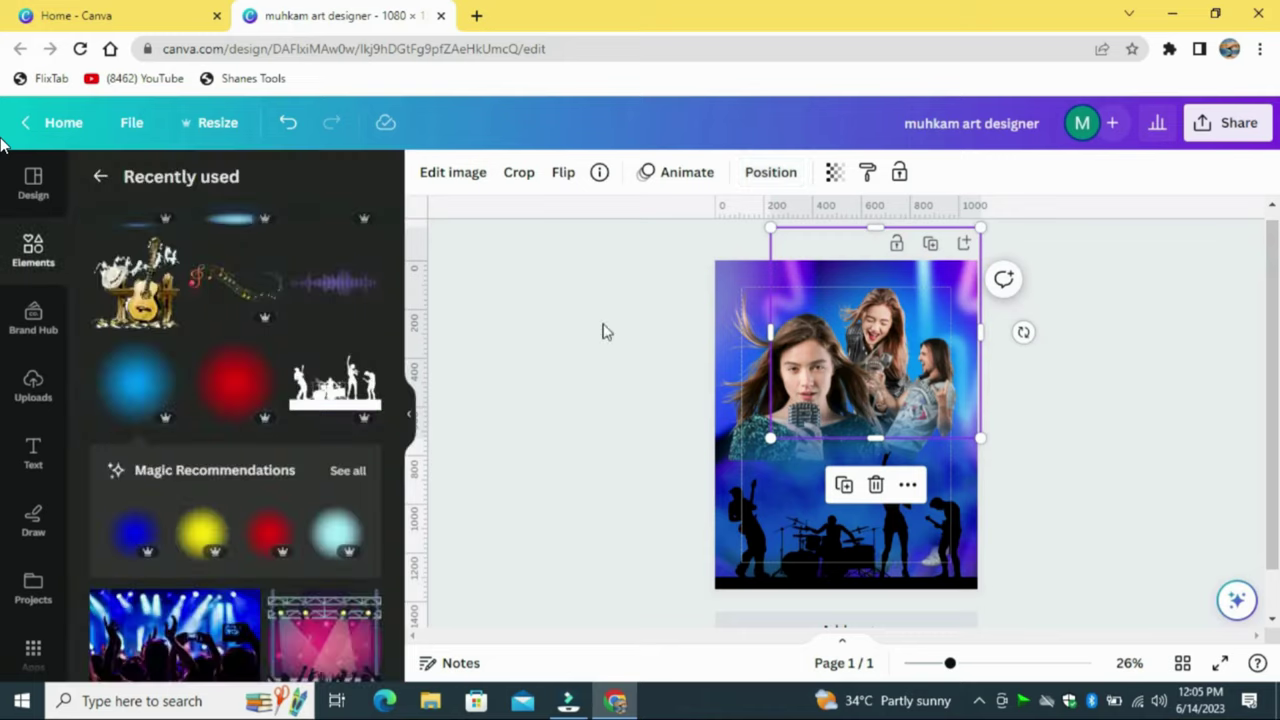
# Add the three-beam Blue Spotlight element, placed at the page's top and enlarged to span the page width
pyautogui.scroll(2, 240, 400)
pyautogui.click(166, 392)
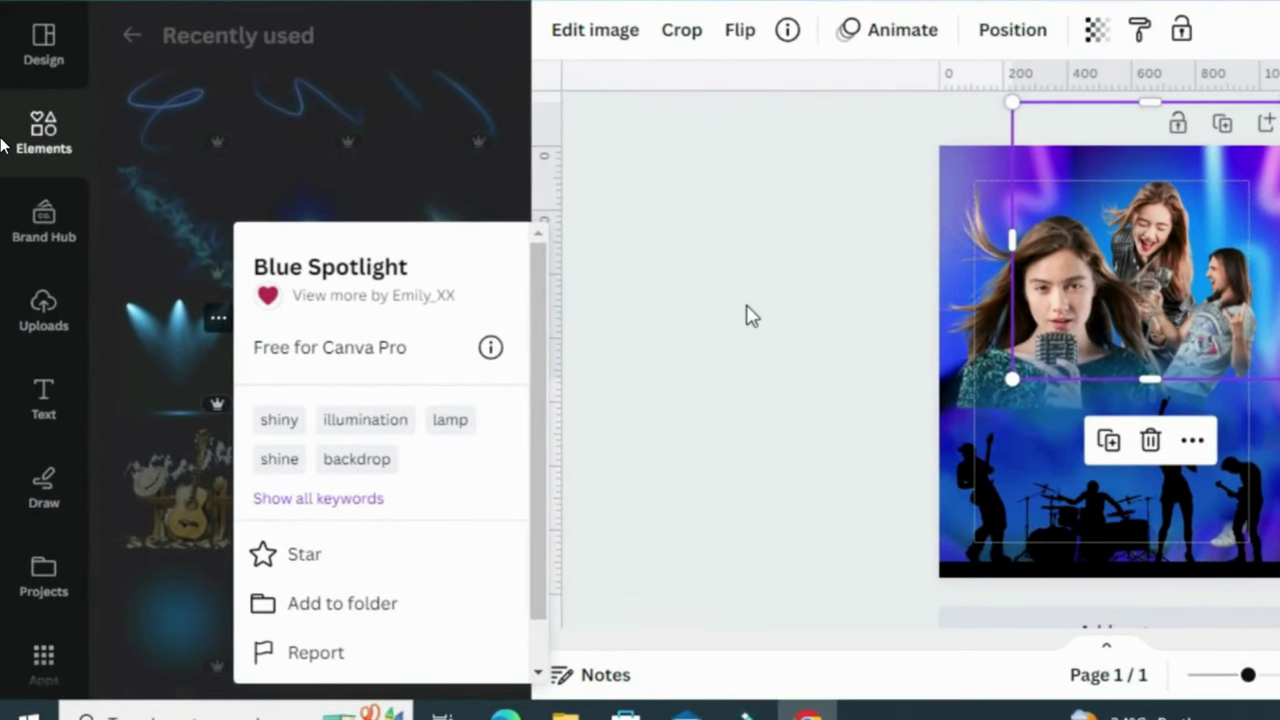
pyautogui.click(747, 307)
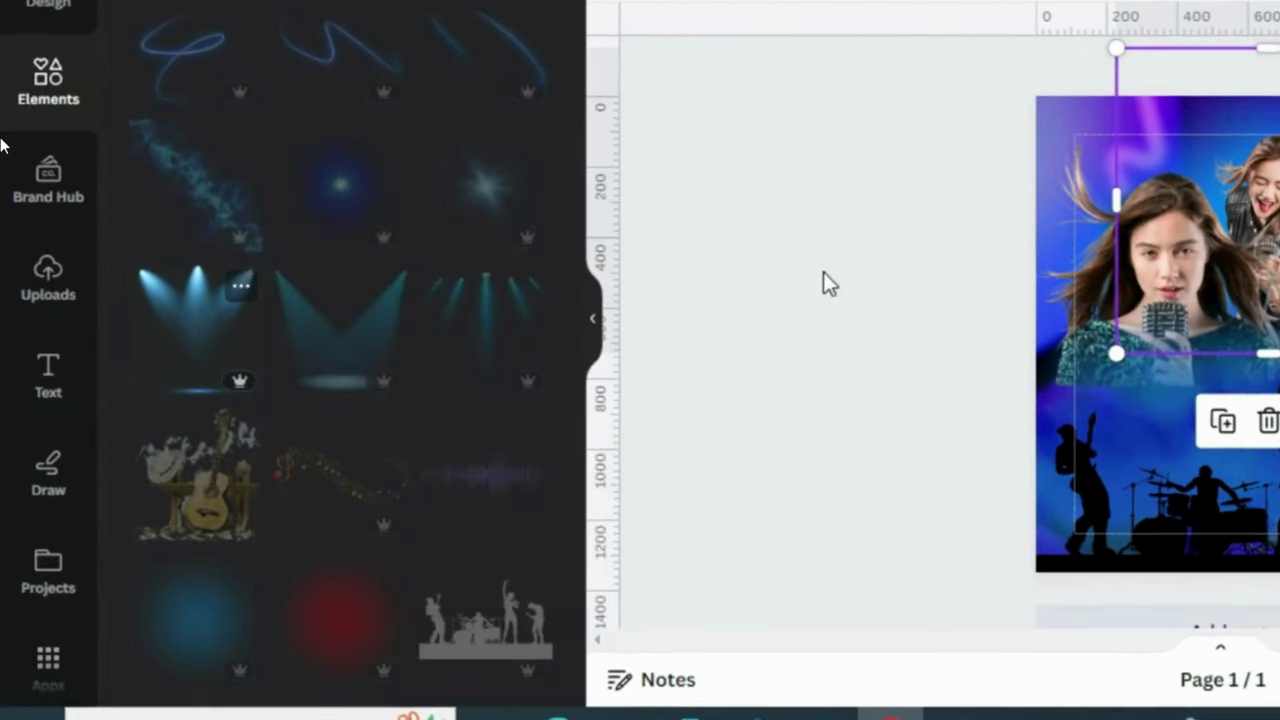
pyautogui.click(824, 276)
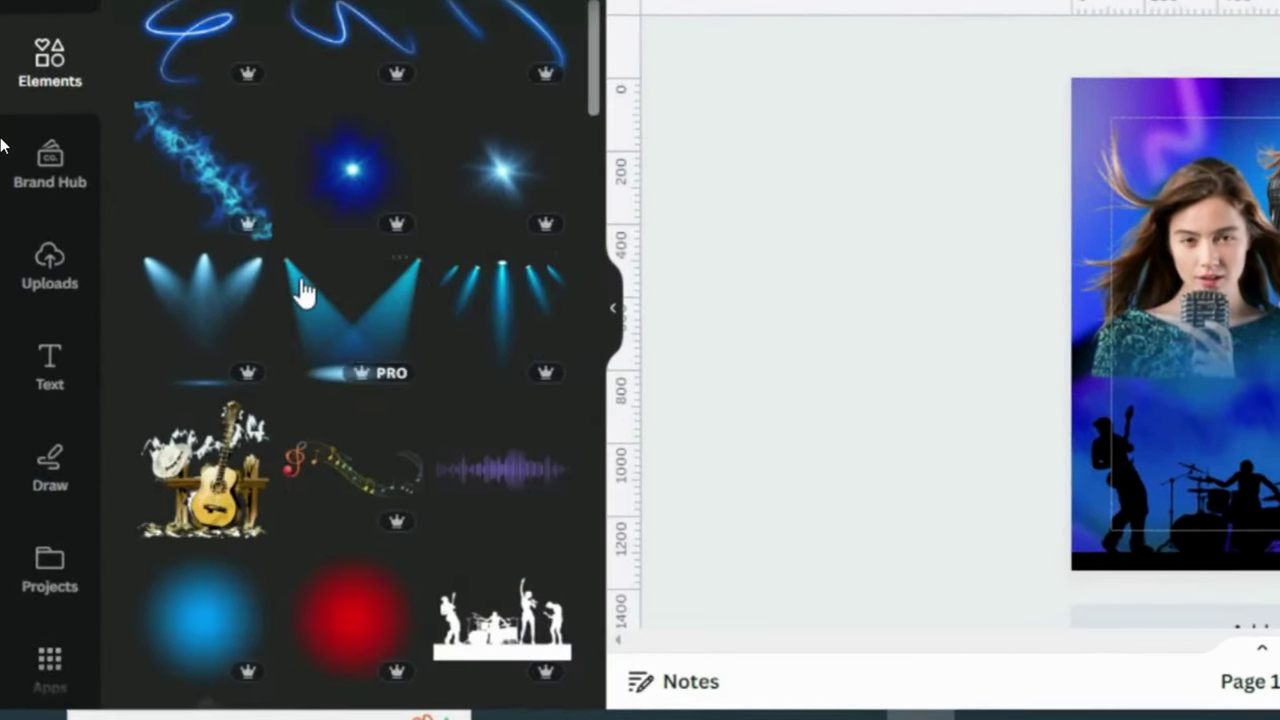
pyautogui.click(216, 308)
pyautogui.moveTo(877, 471); pyautogui.dragTo(846, 420)
pyautogui.moveTo(977, 491); pyautogui.dragTo(988, 530)
pyautogui.click(646, 569)
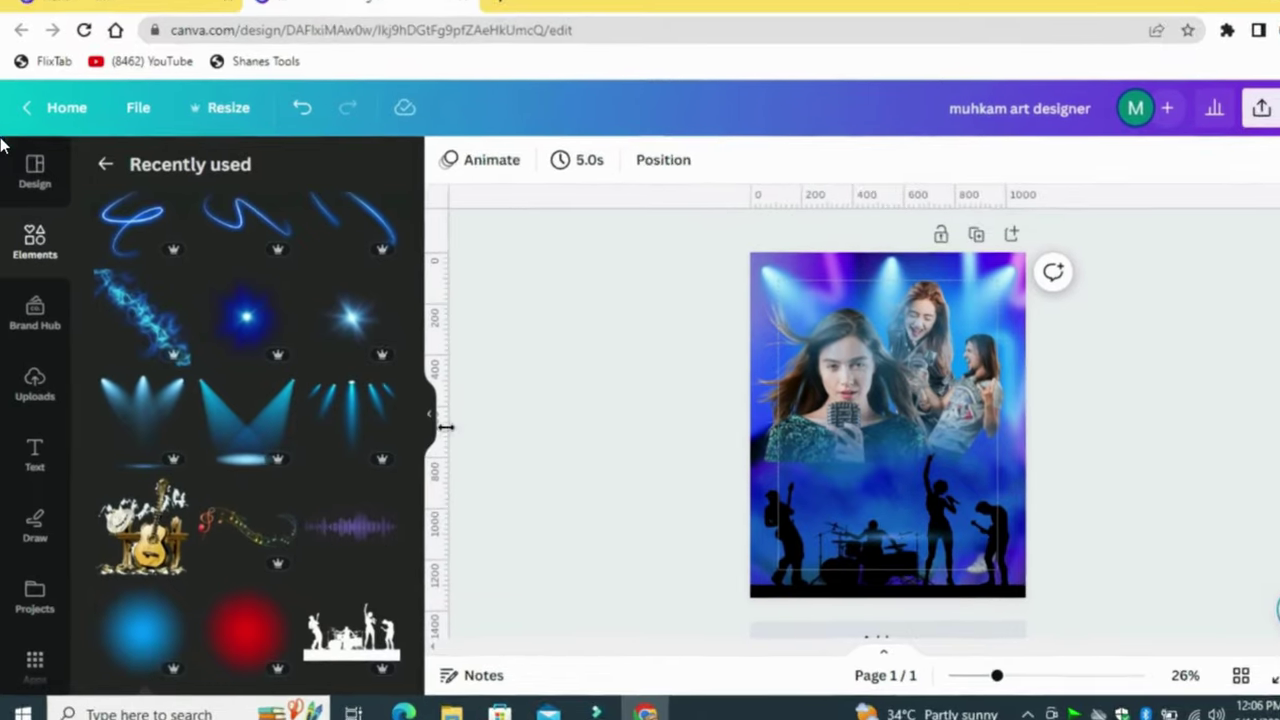
# Add the blue star-shaped light flare, enlarge it to about 1928 px wide, and center it over the front female singer's head
pyautogui.click(382, 284)
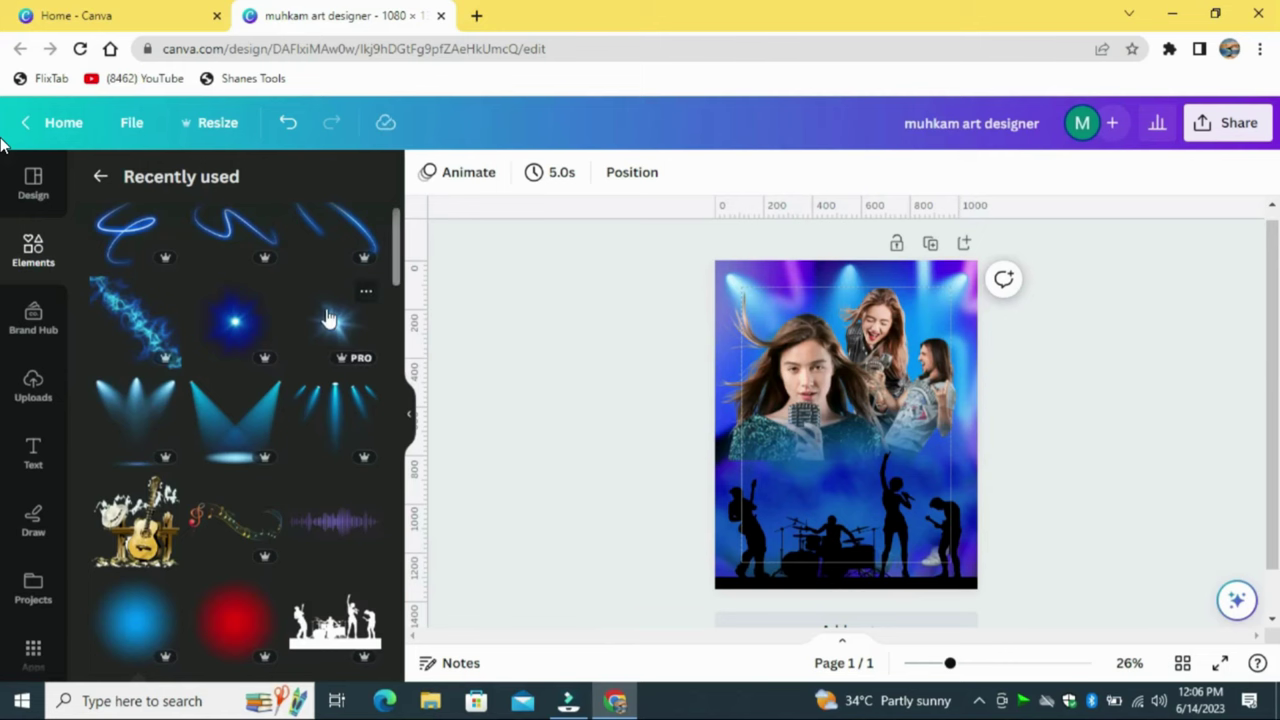
pyautogui.click(330, 318)
pyautogui.moveTo(740, 517); pyautogui.dragTo(565, 626)
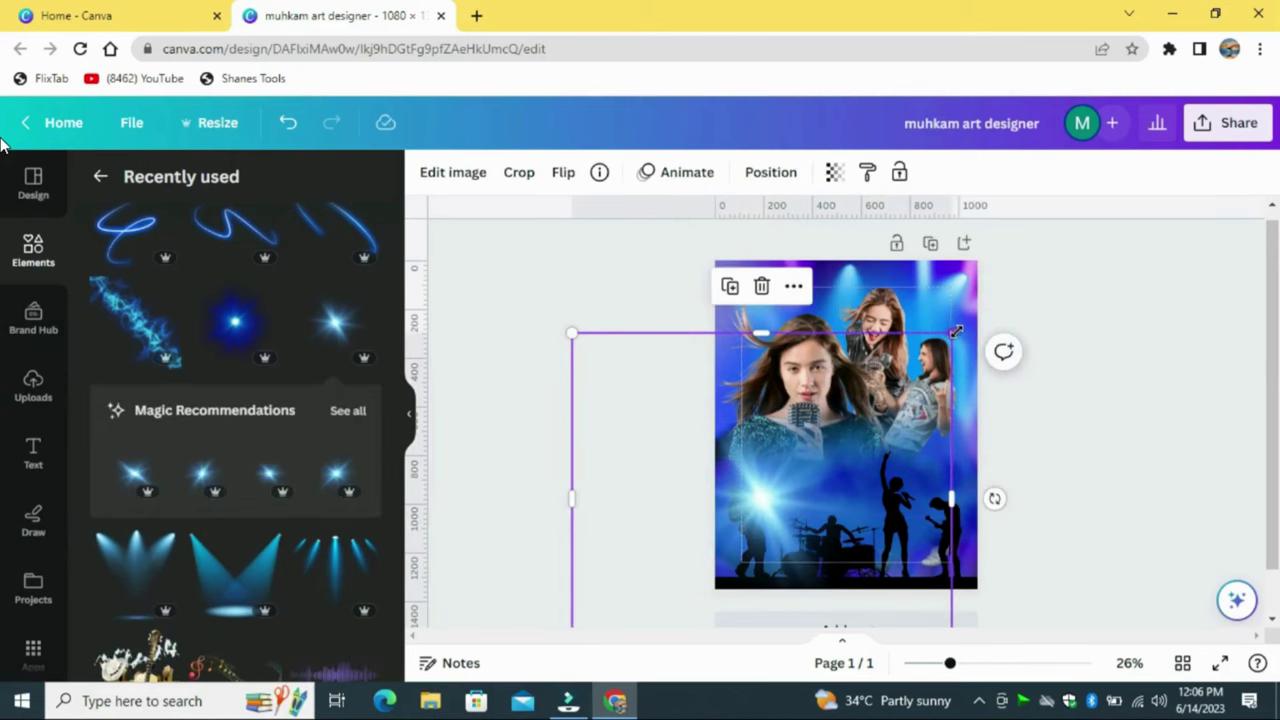
pyautogui.moveTo(956, 331); pyautogui.dragTo(1086, 257)
pyautogui.moveTo(818, 477); pyautogui.dragTo(814, 363)
# Send the large light flare to the back and adjust its stacking order behind the singers
pyautogui.click(770, 174)
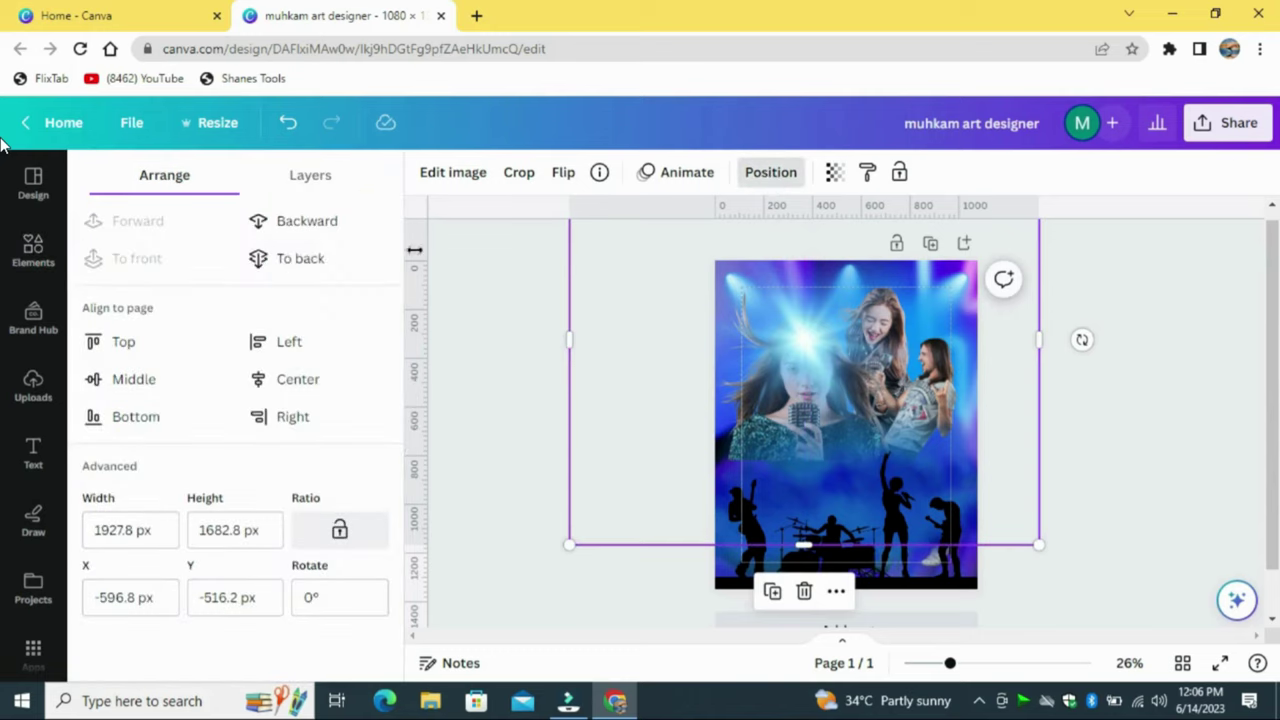
pyautogui.click(300, 258)
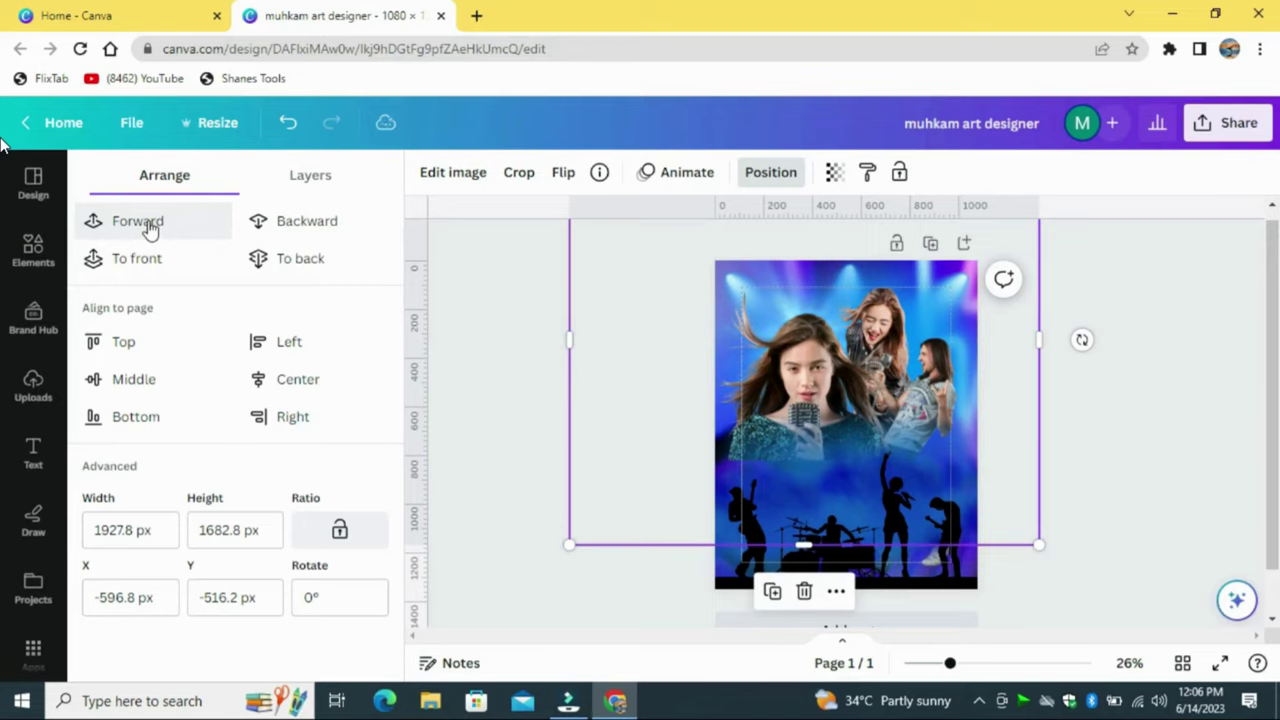
pyautogui.click(148, 229)
pyautogui.click(287, 227)
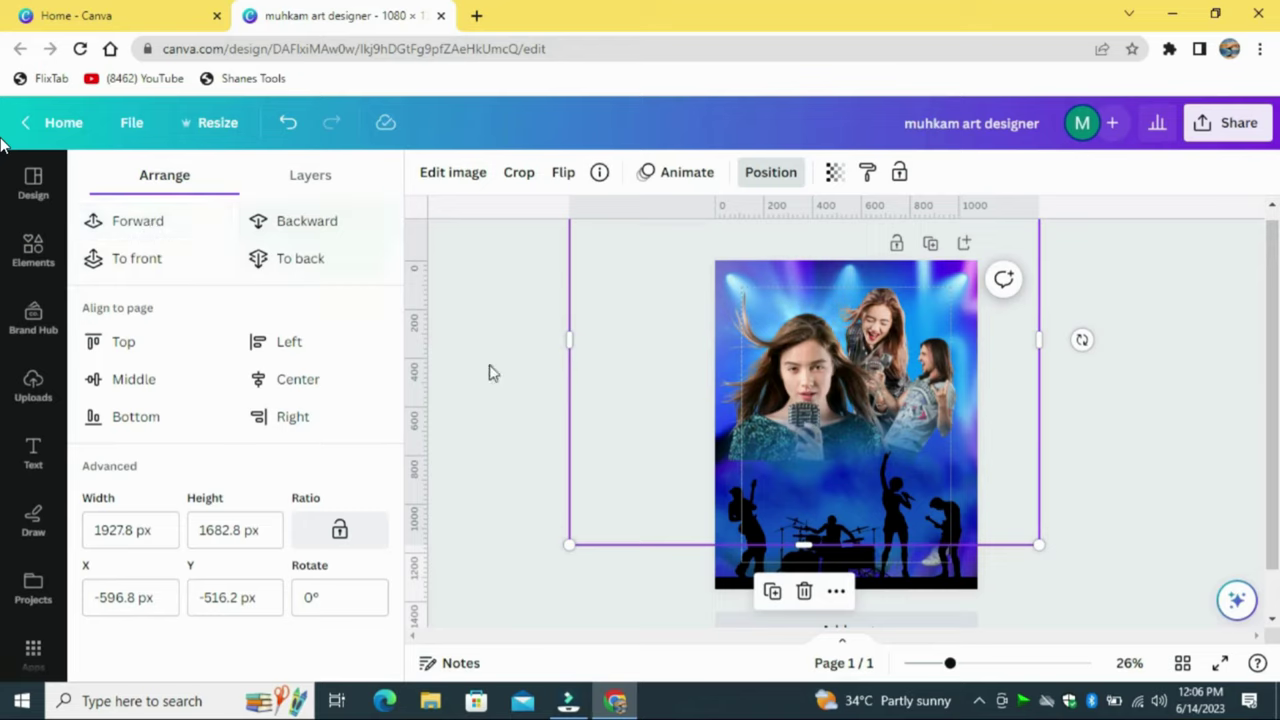
# Add another blue star light flare about 1437 px wide, position it at the right-hand singer's head and send it behind the singers
pyautogui.click(33, 250)
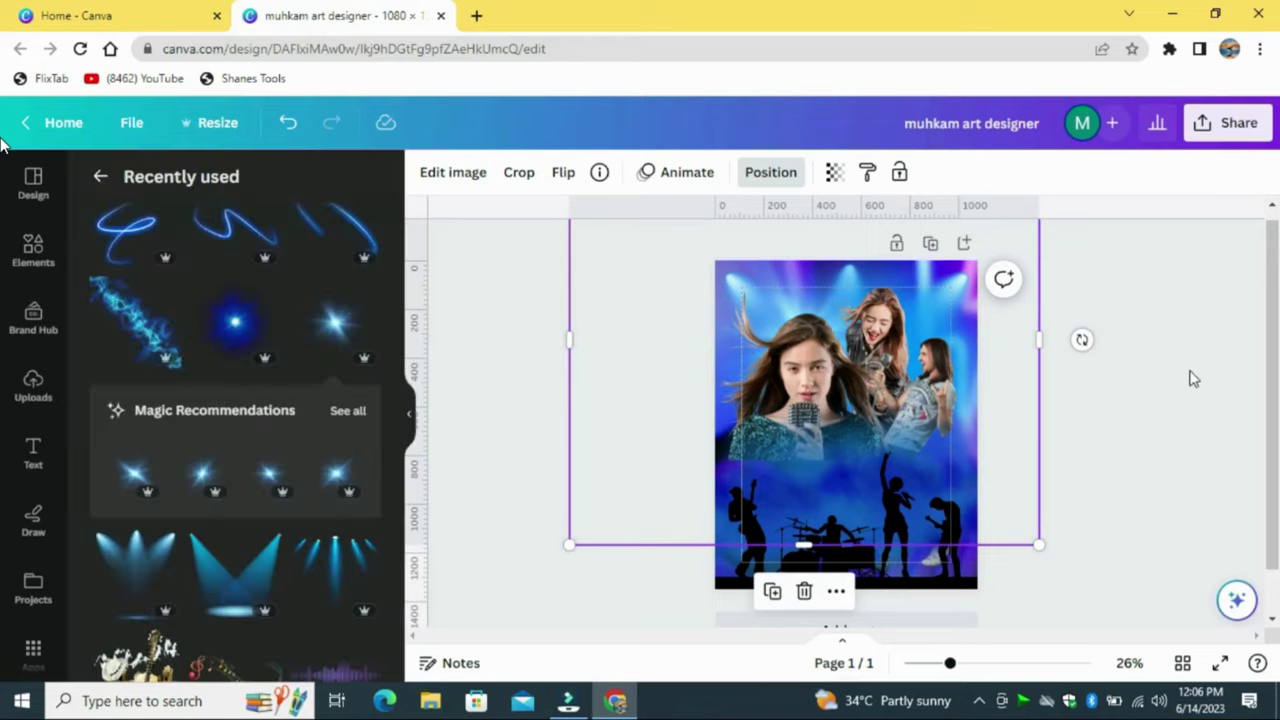
pyautogui.click(370, 330)
pyautogui.moveTo(955, 332); pyautogui.dragTo(1094, 210)
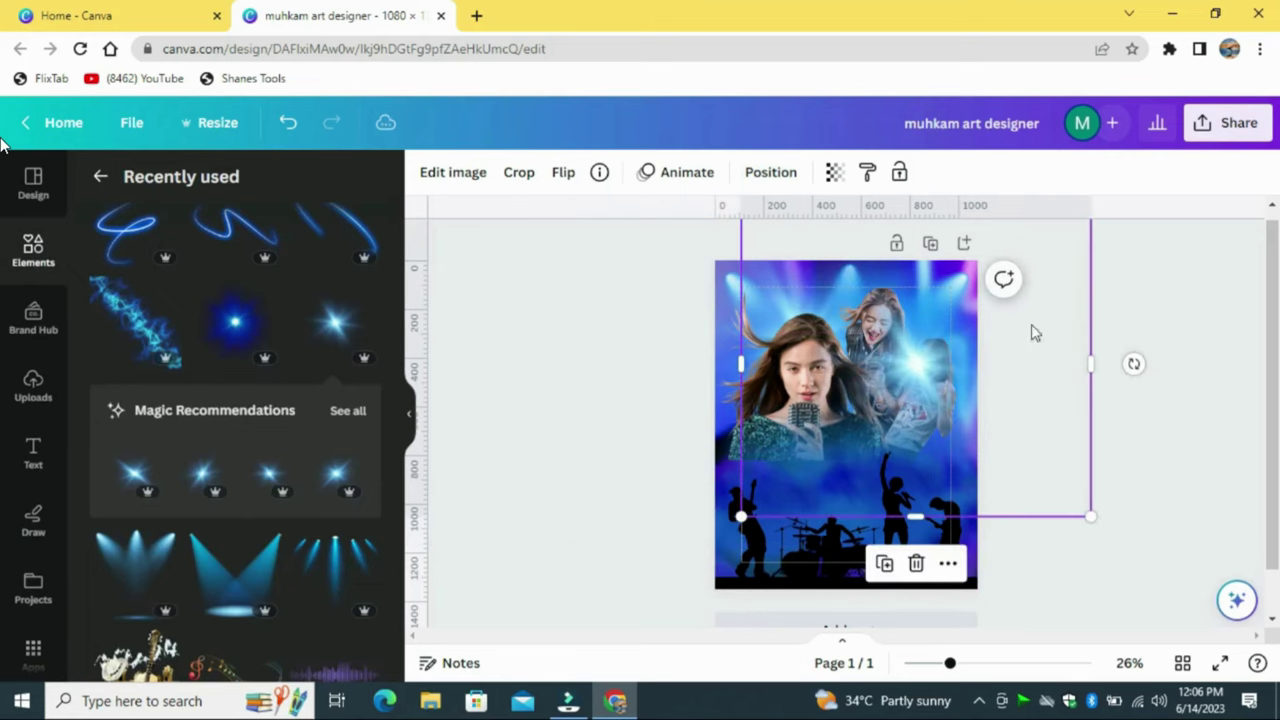
pyautogui.moveTo(930, 411); pyautogui.dragTo(947, 402)
pyautogui.click(770, 172)
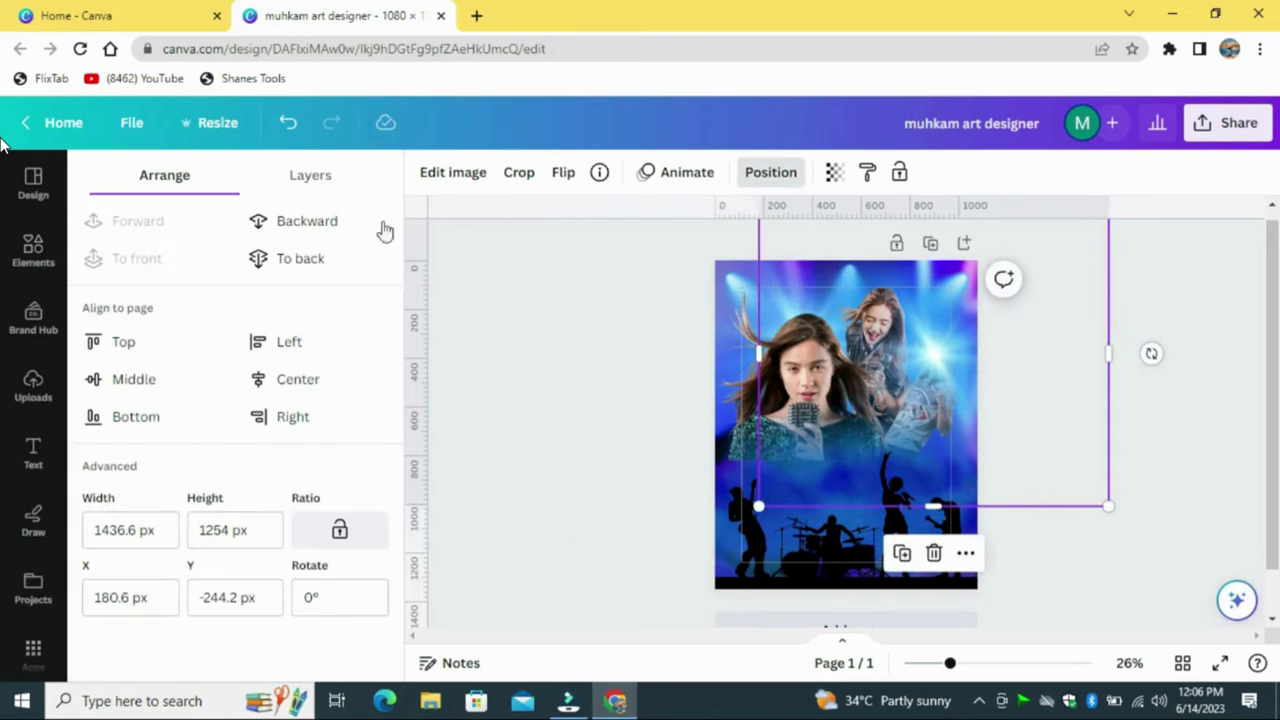
pyautogui.click(300, 256)
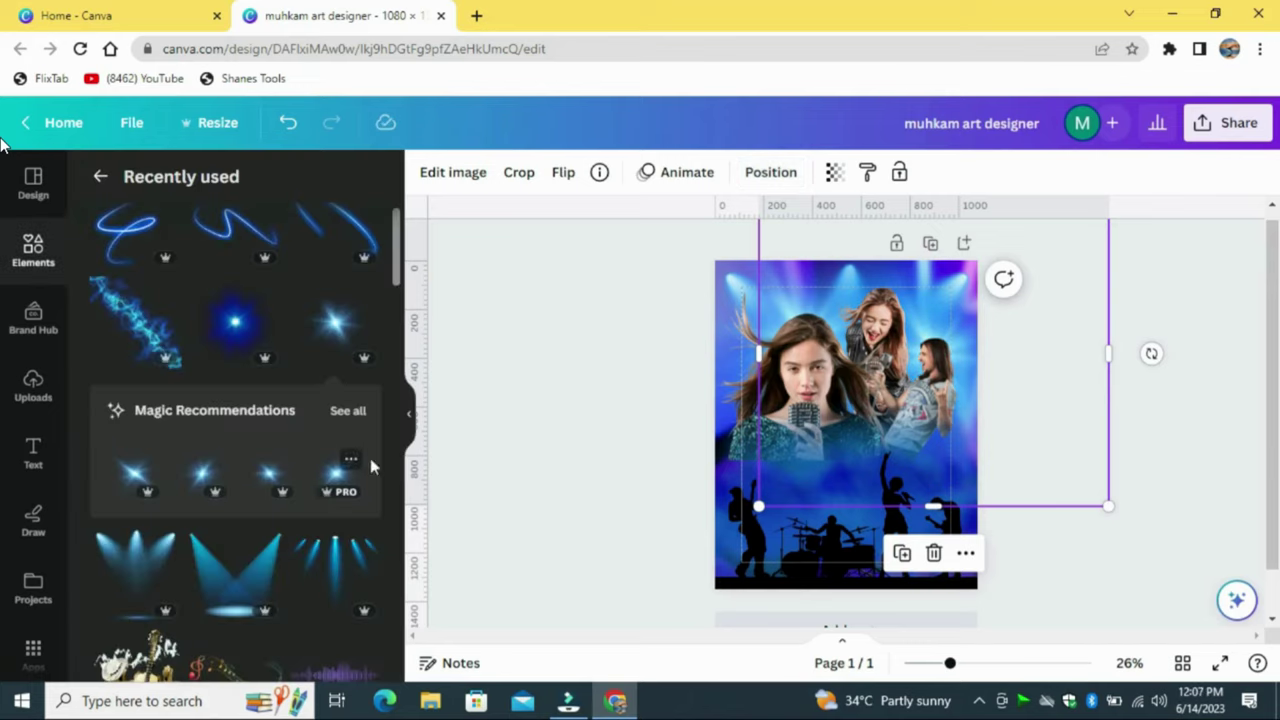
# Add a recommended blue light flare variant, enlarge it to about 1285 px wide, rotate it to -49.5° and place it over the rear singer's head
pyautogui.click(338, 472)
pyautogui.moveTo(895, 452); pyautogui.dragTo(939, 342)
pyautogui.moveTo(786, 409); pyautogui.dragTo(684, 498)
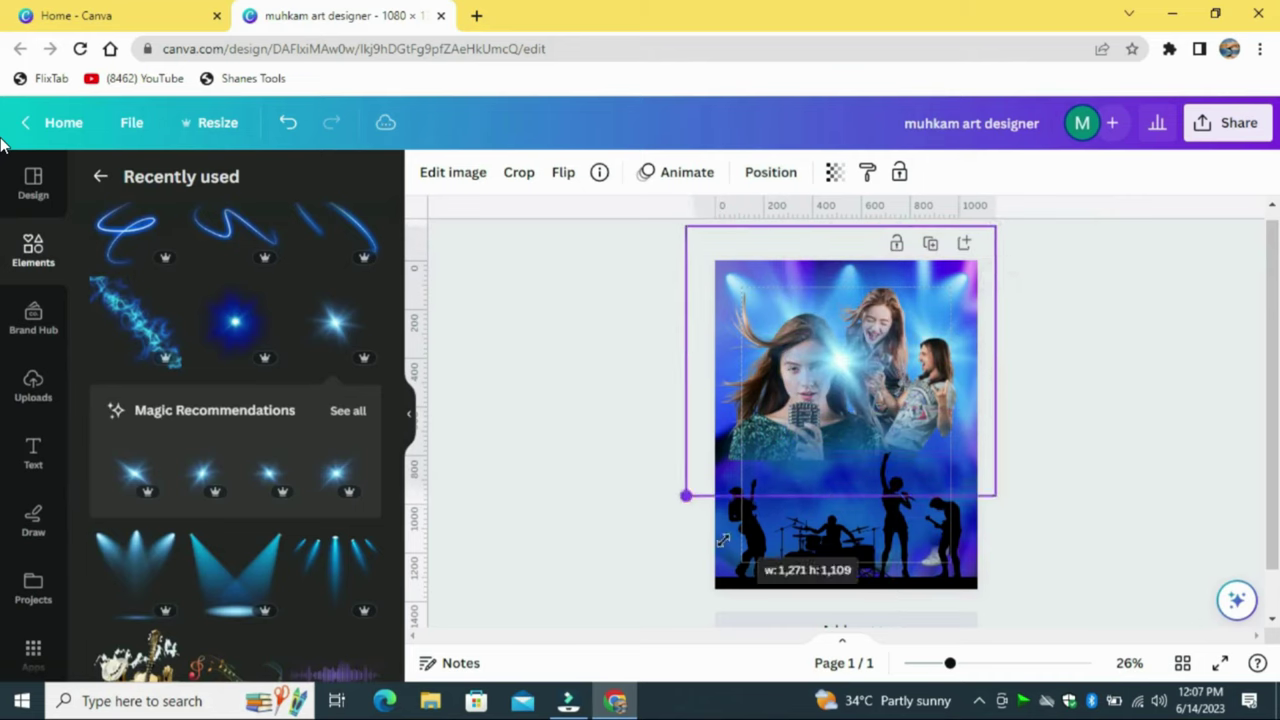
pyautogui.moveTo(1039, 362); pyautogui.dragTo(1003, 272)
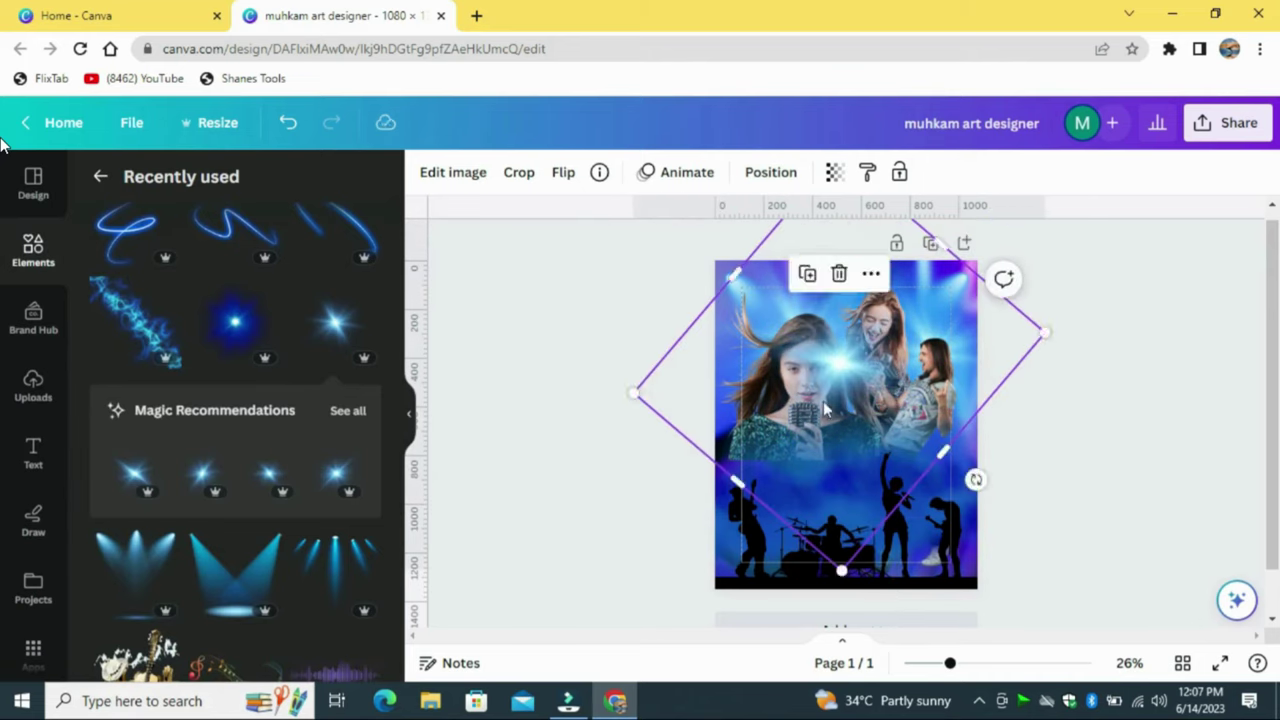
pyautogui.moveTo(823, 401); pyautogui.dragTo(866, 347)
# Move the rotated light flare backward behind the singers and enlarge it to about 1438 px wide
pyautogui.click(775, 172)
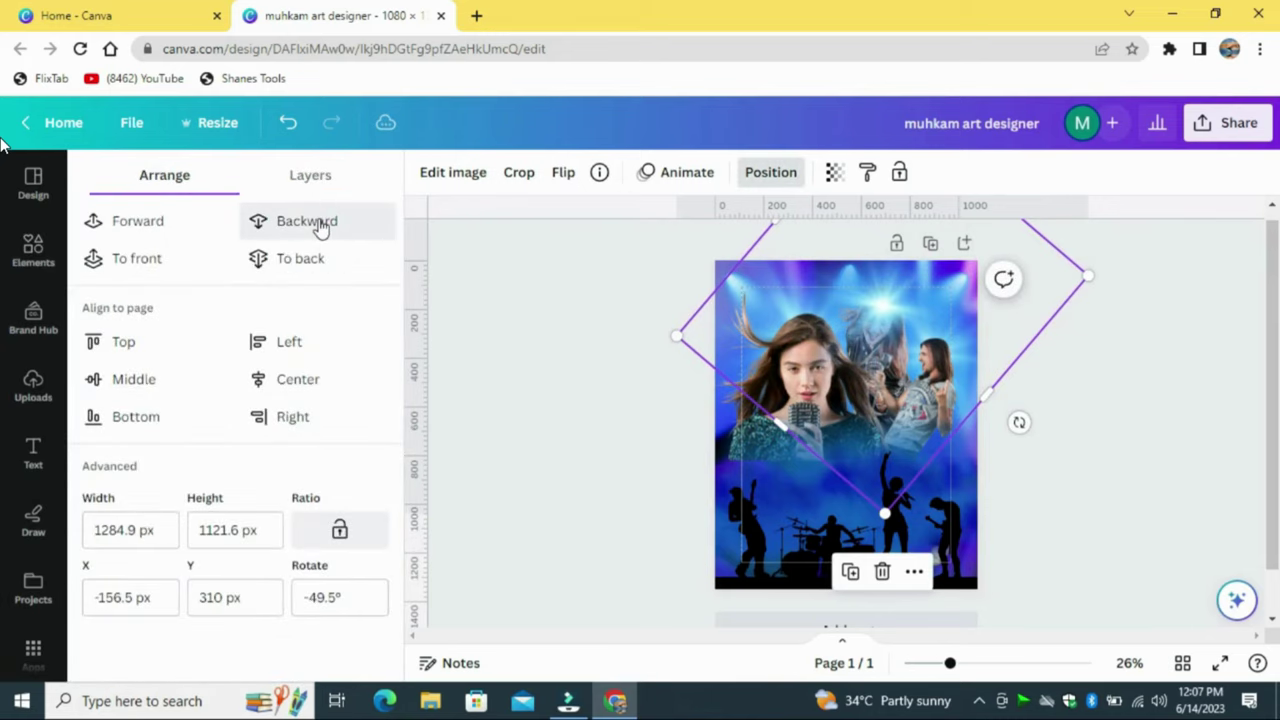
pyautogui.click(319, 226)
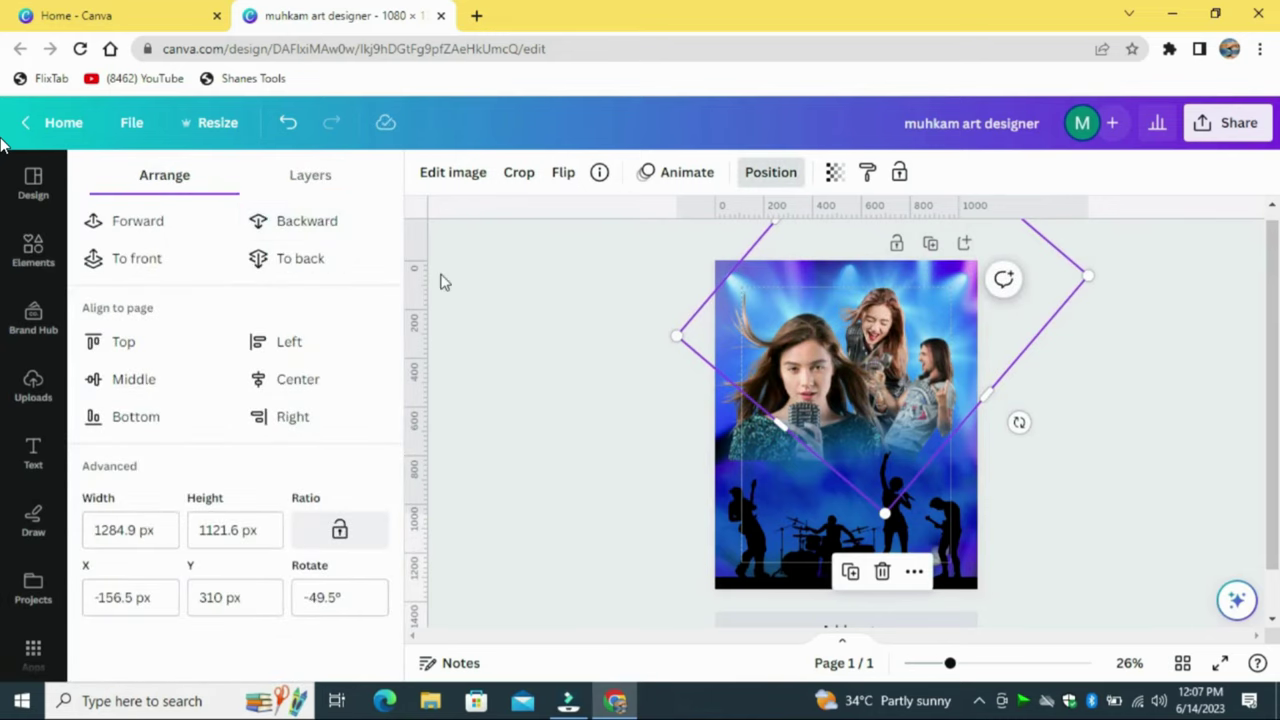
pyautogui.moveTo(888, 514); pyautogui.dragTo(884, 562)
pyautogui.moveTo(1031, 352); pyautogui.dragTo(1024, 319)
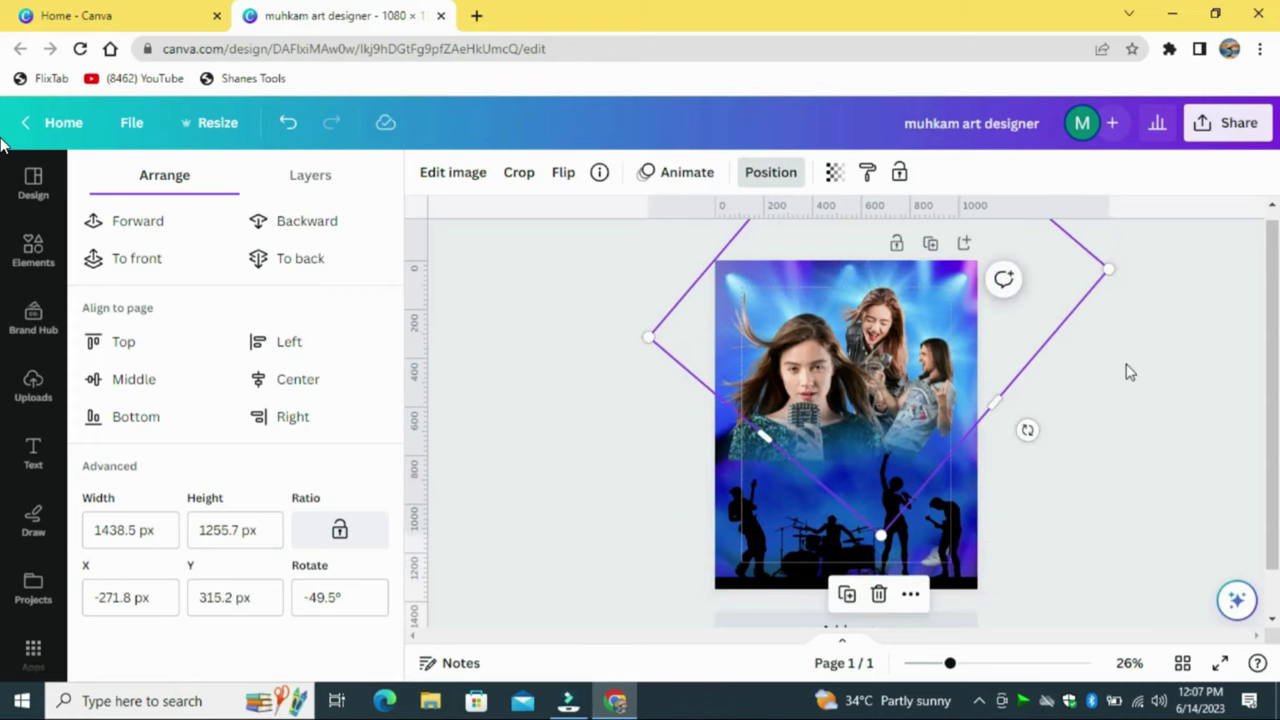
pyautogui.click(1129, 372)
pyautogui.click(1184, 394)
# Add the Glowing Blue Neon Curve Line over the band silhouette and place a smaller copy at the page's top left
pyautogui.click(366, 234)
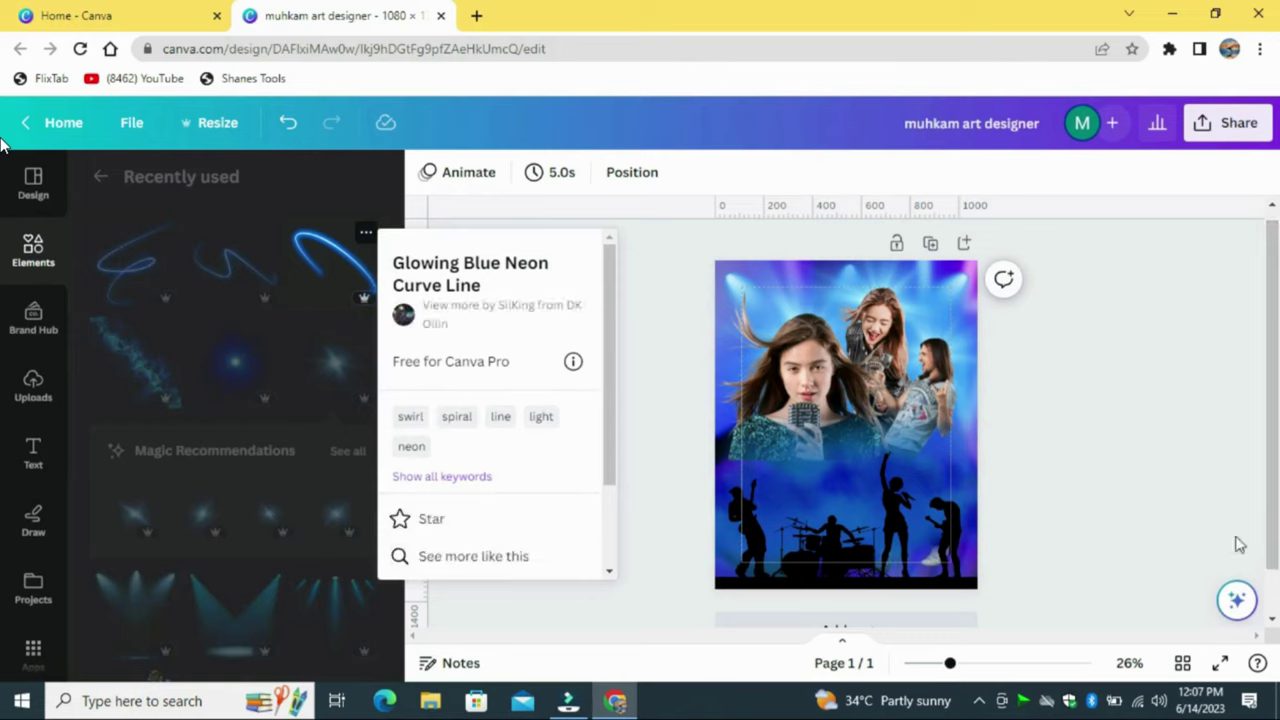
pyautogui.click(1146, 454)
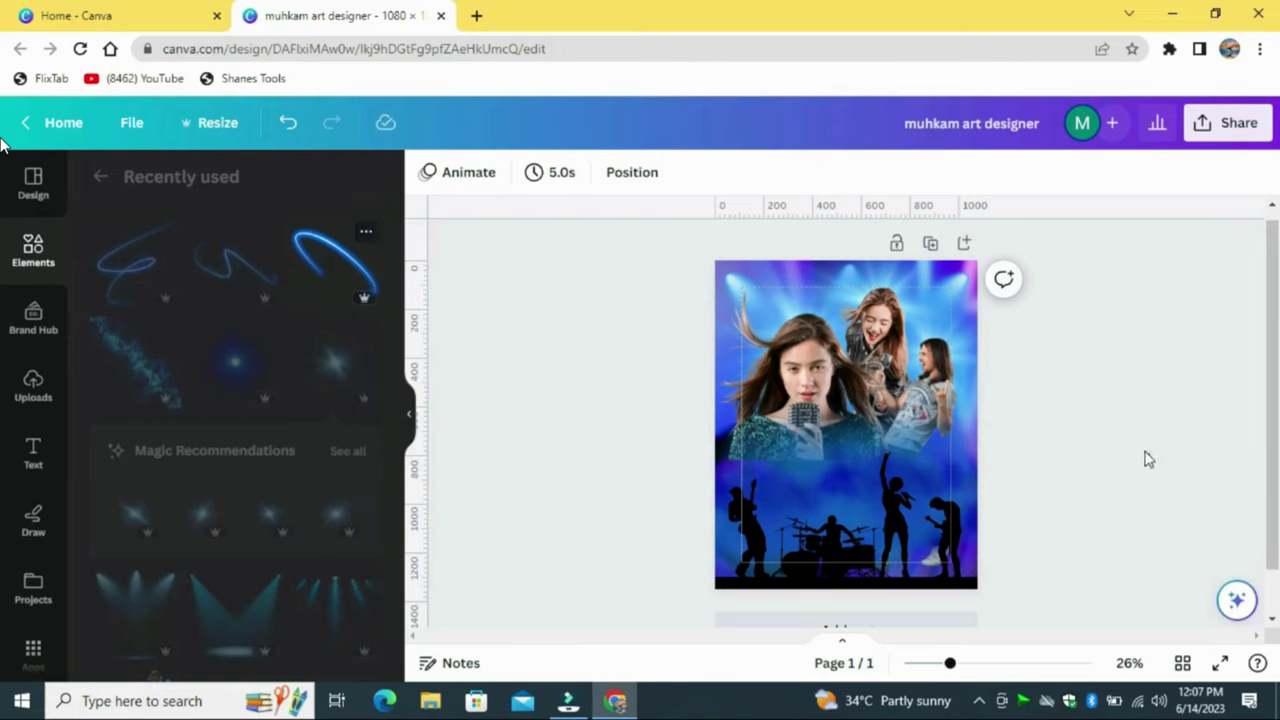
pyautogui.click(366, 276)
pyautogui.moveTo(866, 485); pyautogui.dragTo(877, 568)
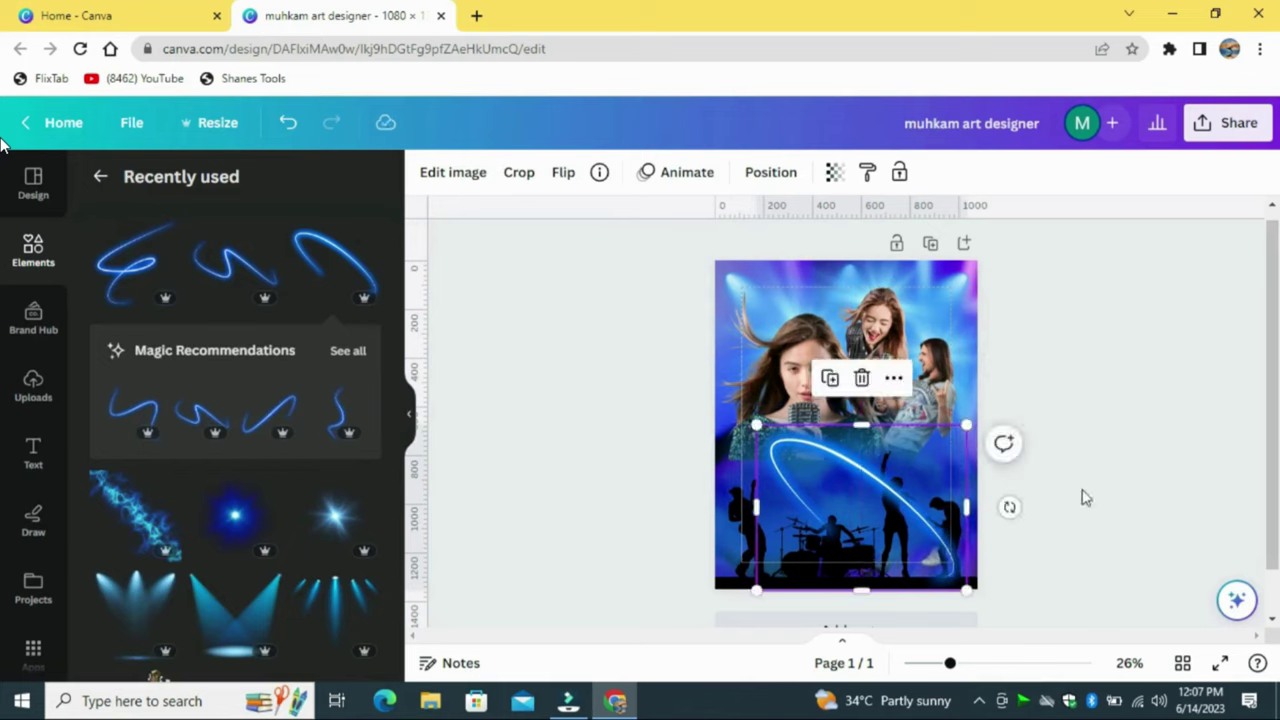
pyautogui.click(828, 380)
pyautogui.moveTo(850, 480); pyautogui.dragTo(782, 312)
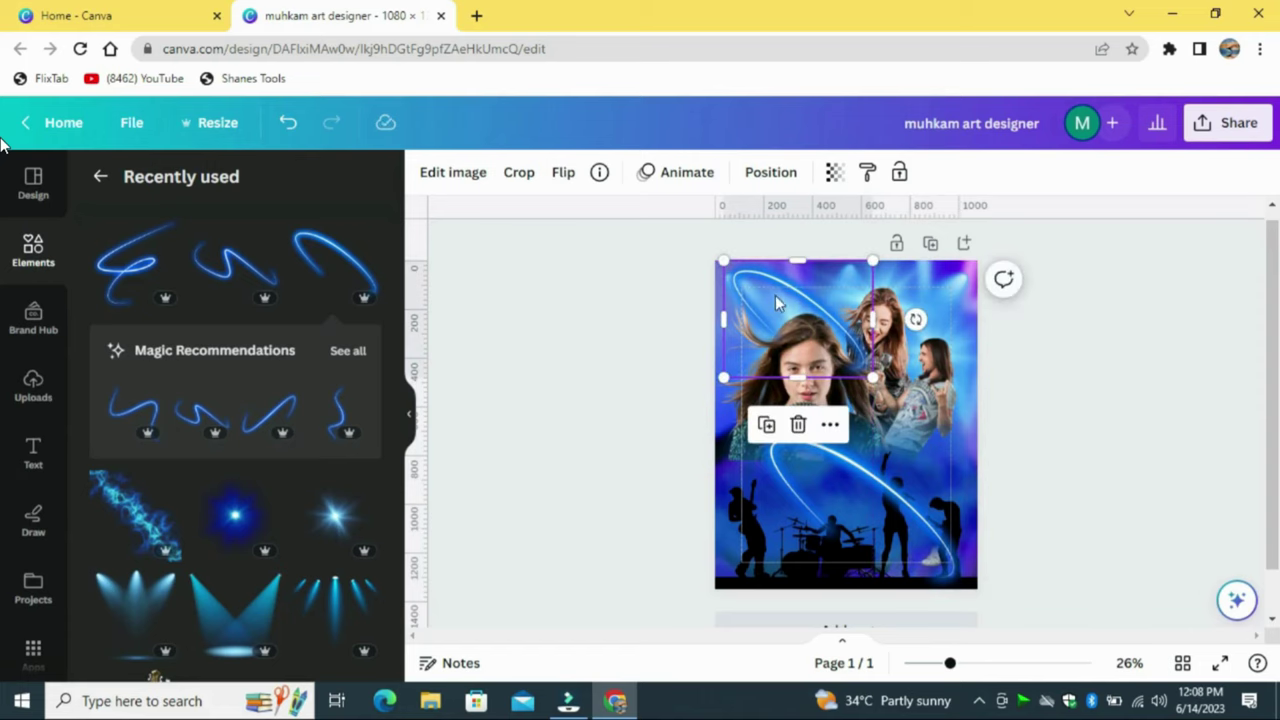
pyautogui.click(1143, 391)
# Add the Glowing blue neon mist and lightning overlay, shrink it and place it over the band at the page's lower left
pyautogui.scroll(-2, 171, 363)
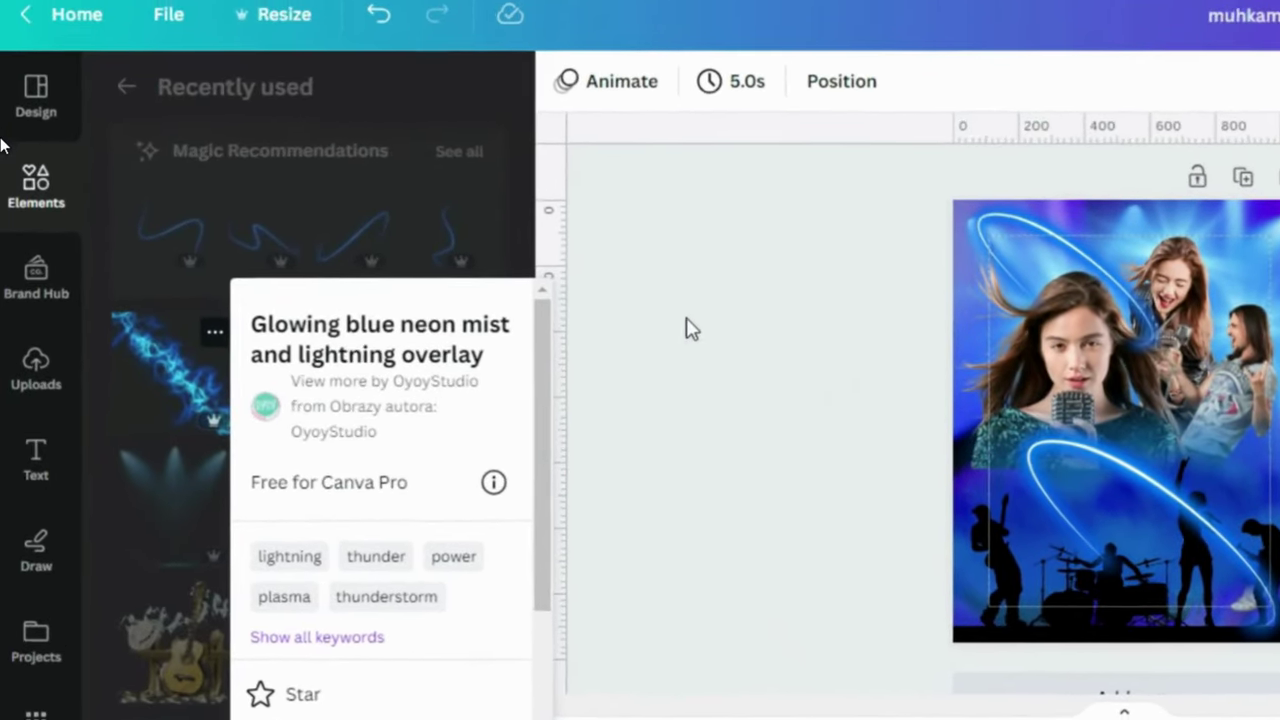
pyautogui.click(697, 320)
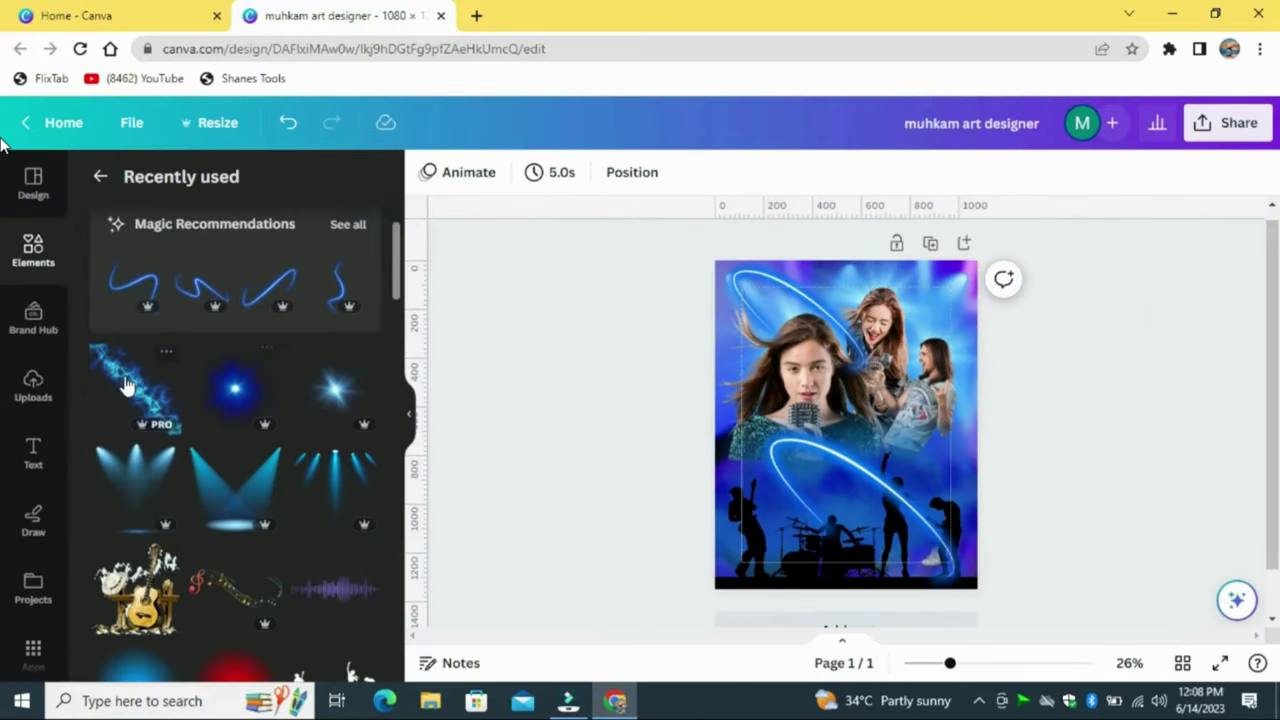
pyautogui.click(180, 362)
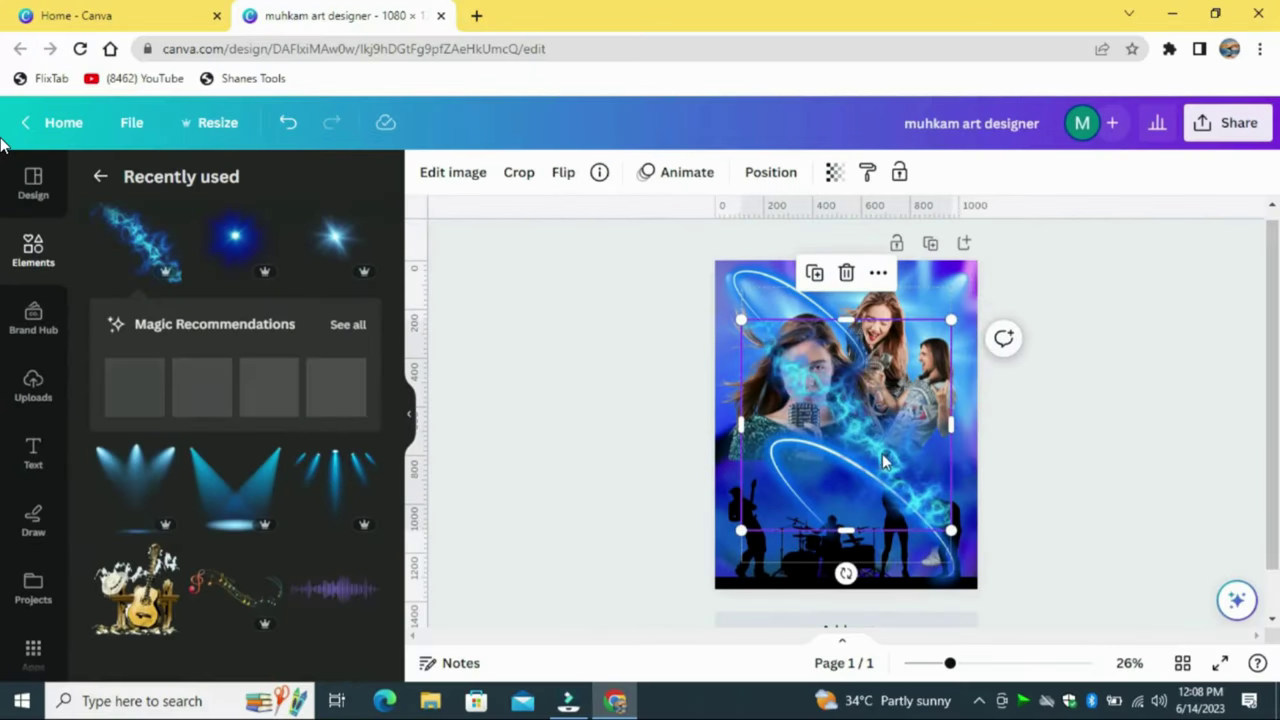
pyautogui.moveTo(848, 482); pyautogui.dragTo(756, 572)
pyautogui.moveTo(838, 556); pyautogui.dragTo(872, 530)
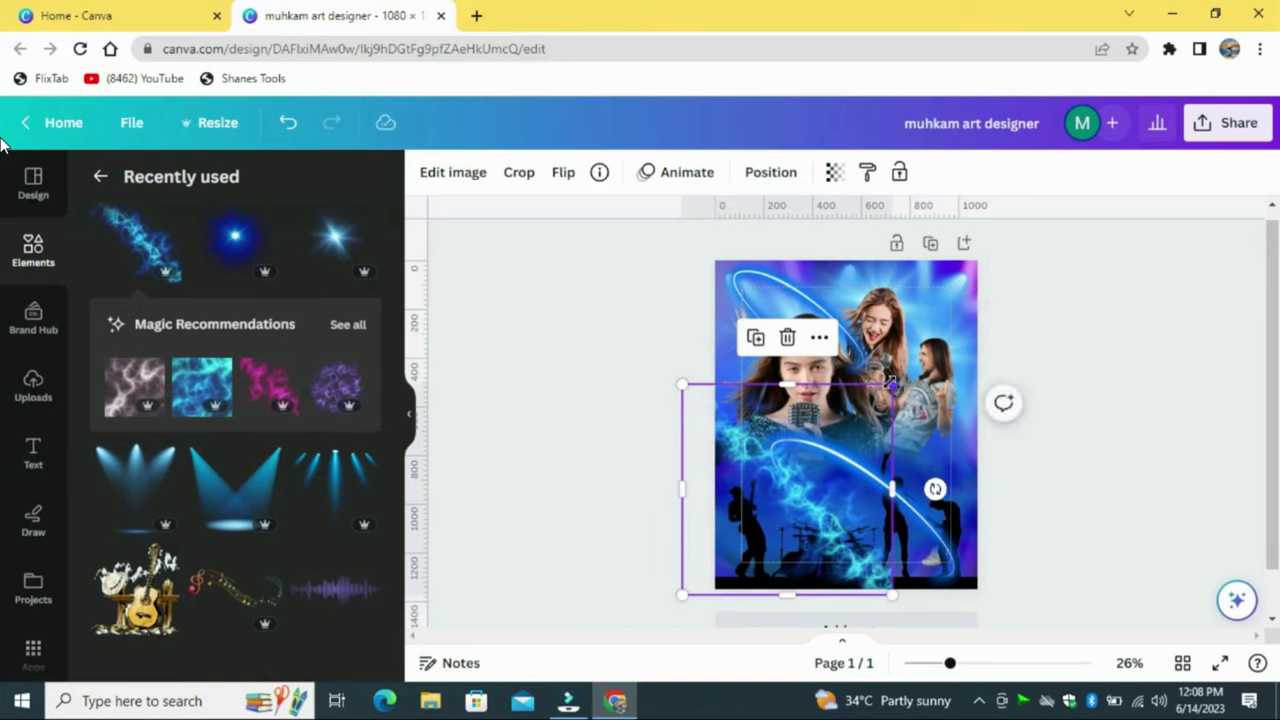
pyautogui.moveTo(891, 383); pyautogui.dragTo(830, 444)
# Duplicate the lightning overlay, place the copy at the page's lower right and flip it horizontally
pyautogui.moveTo(790, 512); pyautogui.dragTo(906, 541)
pyautogui.click(741, 394)
pyautogui.click(563, 172)
pyautogui.click(608, 218)
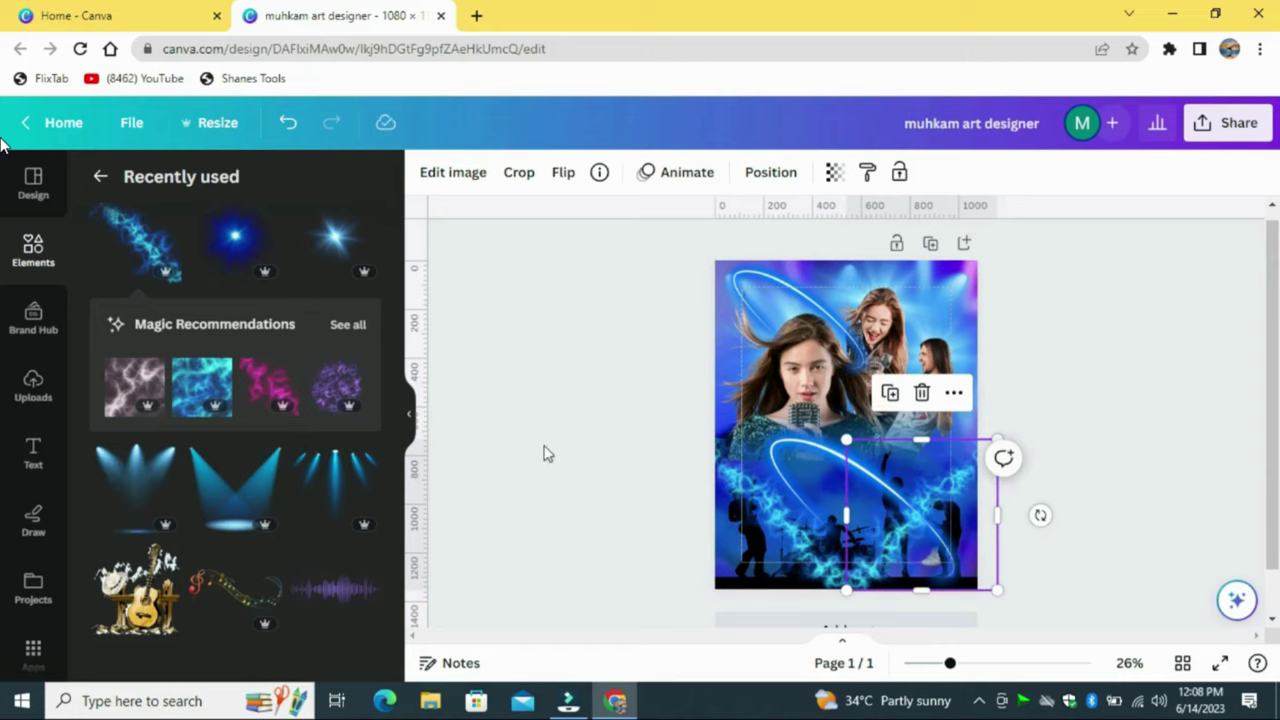
# Add a third lightning overlay about 723 px wide, rotate it to -45°, center it above the band and move it backward
pyautogui.click(143, 239)
pyautogui.moveTo(846, 540); pyautogui.dragTo(948, 525)
pyautogui.moveTo(910, 430); pyautogui.dragTo(903, 463)
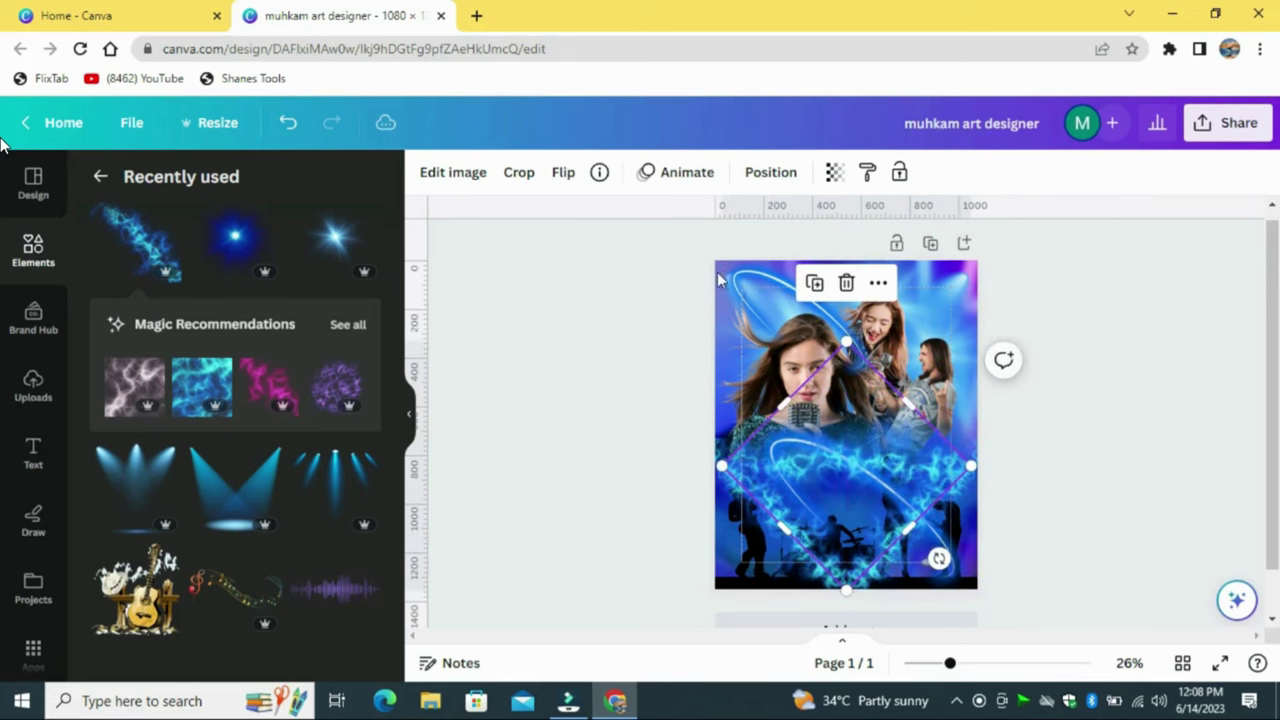
pyautogui.click(770, 174)
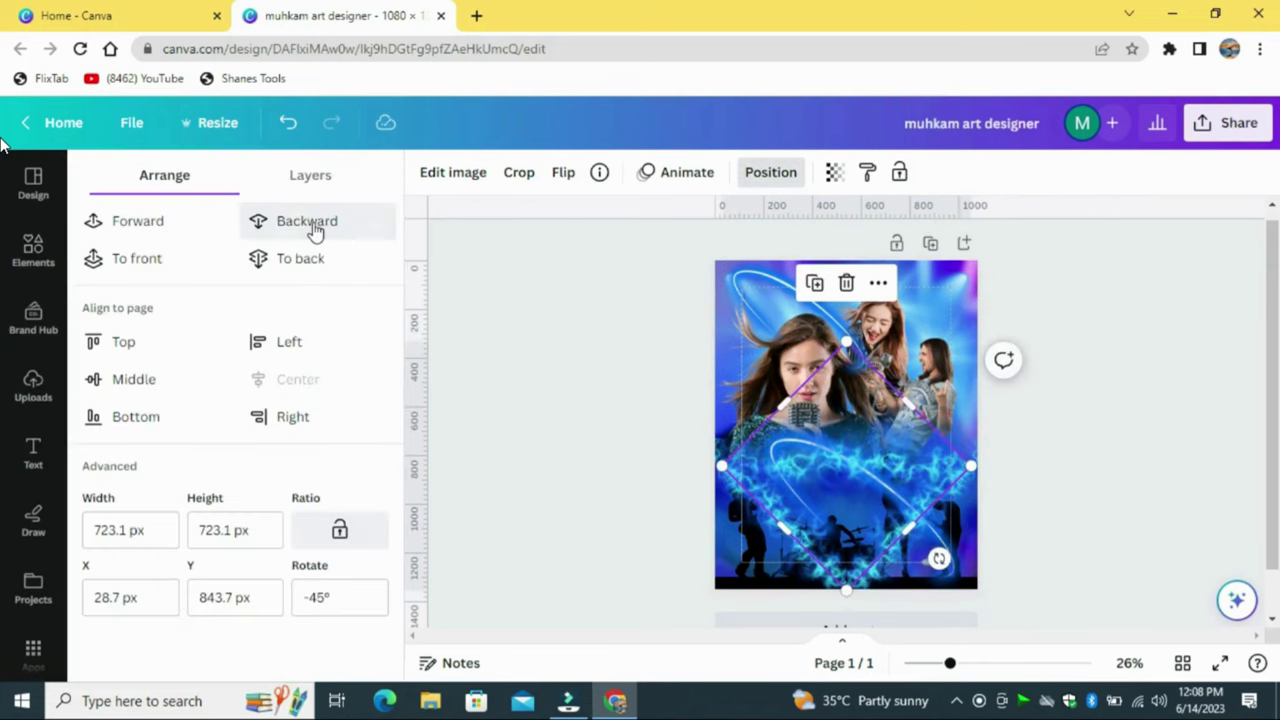
pyautogui.click(1157, 425)
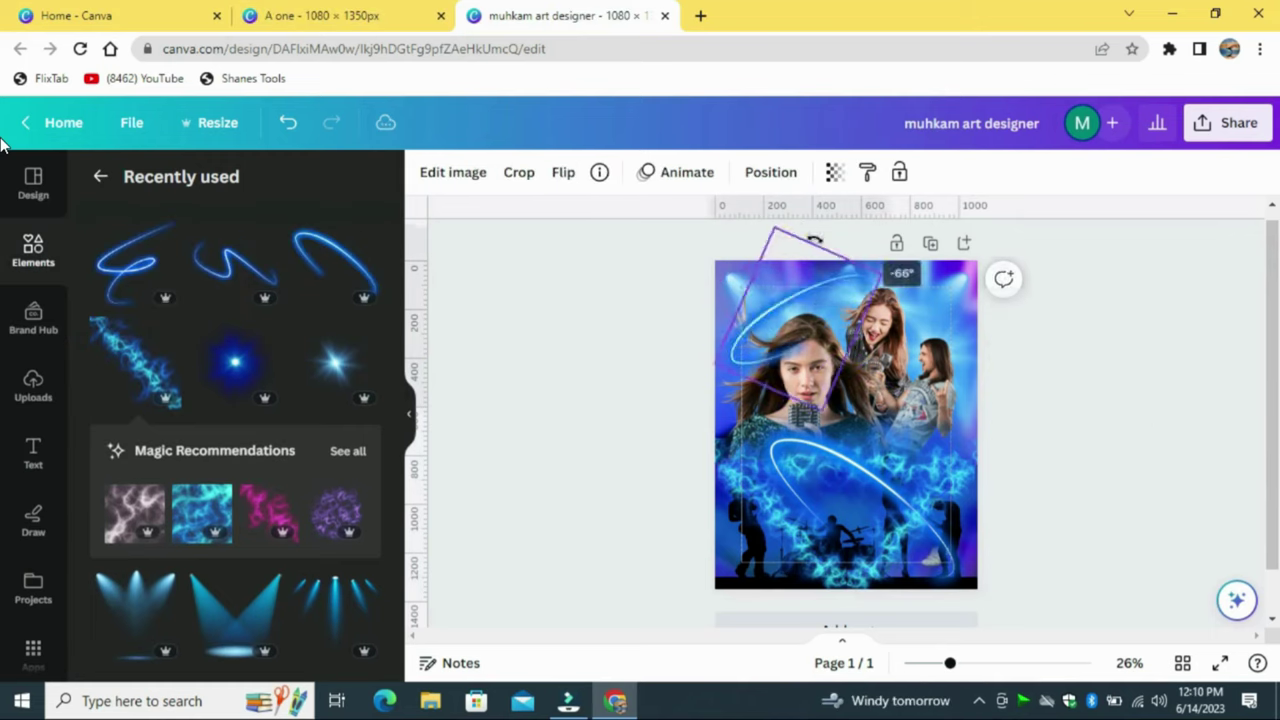
# Rotate the upper neon curve to about 1.8°, flip it horizontally, shift it to the page's top-left corner and move it behind the front singer
pyautogui.moveTo(814, 229); pyautogui.dragTo(880, 290)
pyautogui.click(580, 188)
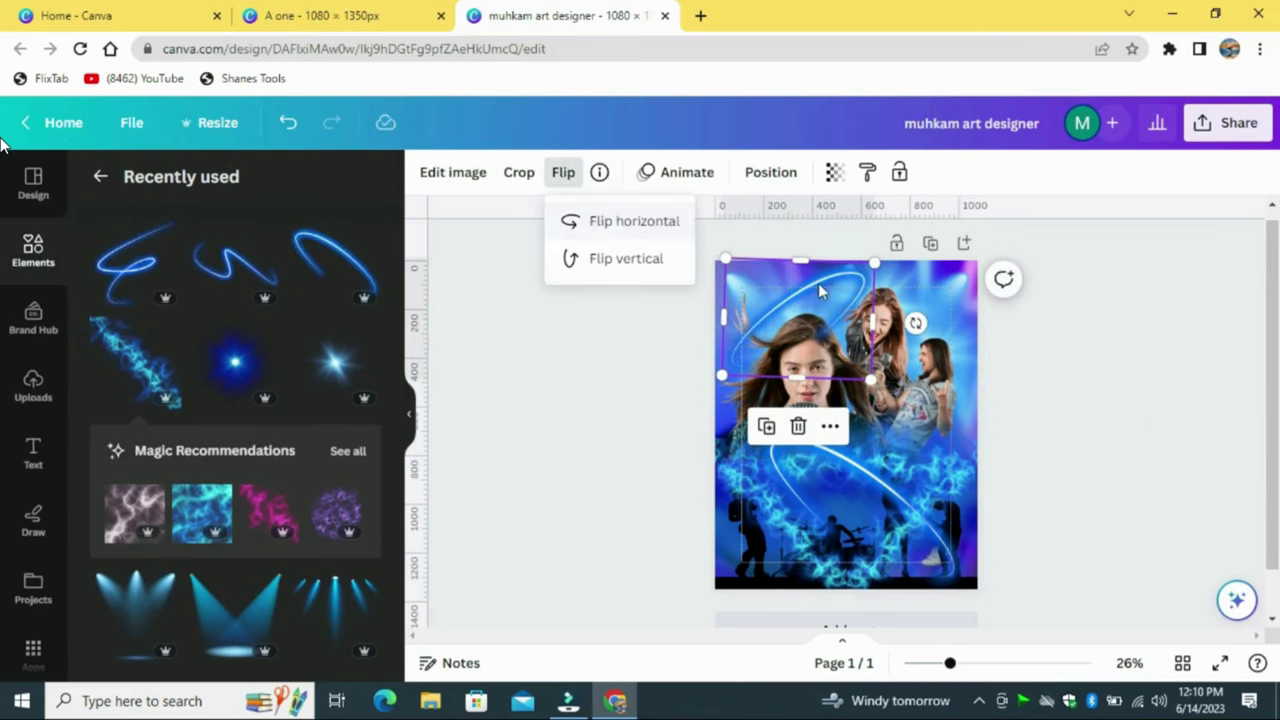
pyautogui.click(586, 220)
pyautogui.moveTo(796, 284); pyautogui.dragTo(801, 277)
pyautogui.click(770, 172)
pyautogui.click(322, 228)
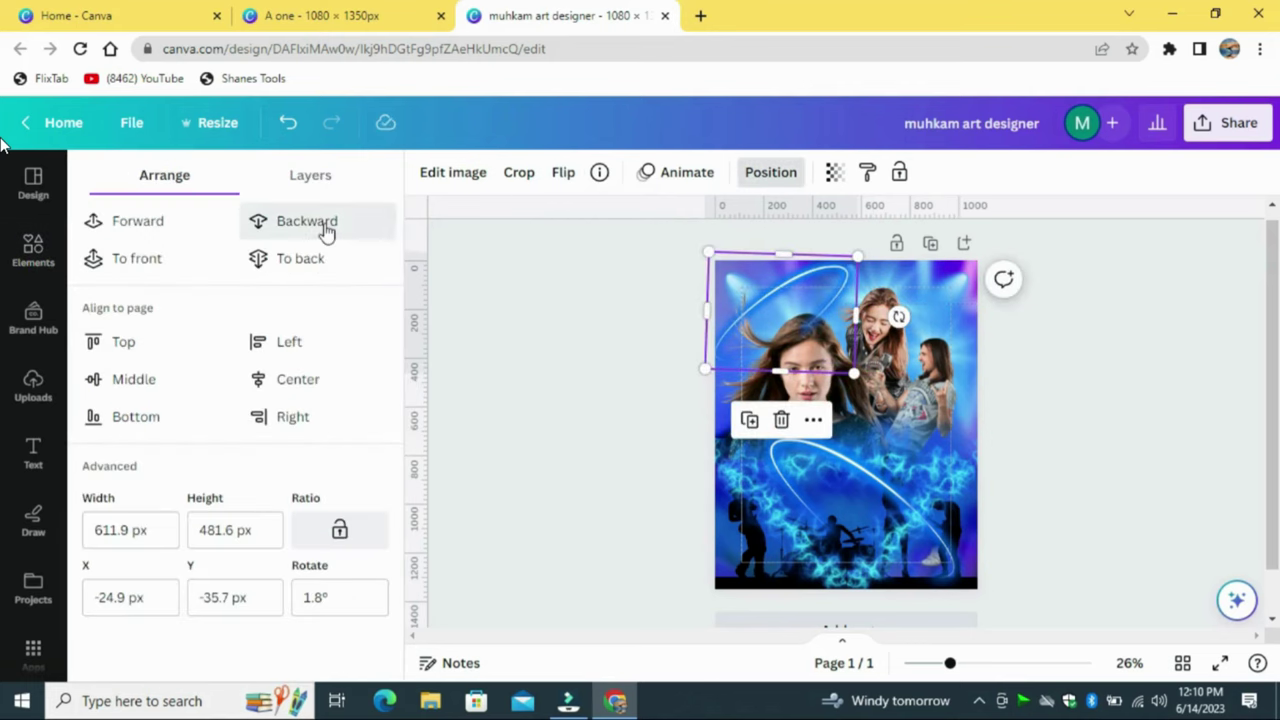
# Add the Yellow Green Glow Slay the Day Neon Text Effect to the page and ungroup it
pyautogui.click(33, 455)
pyautogui.click(216, 441)
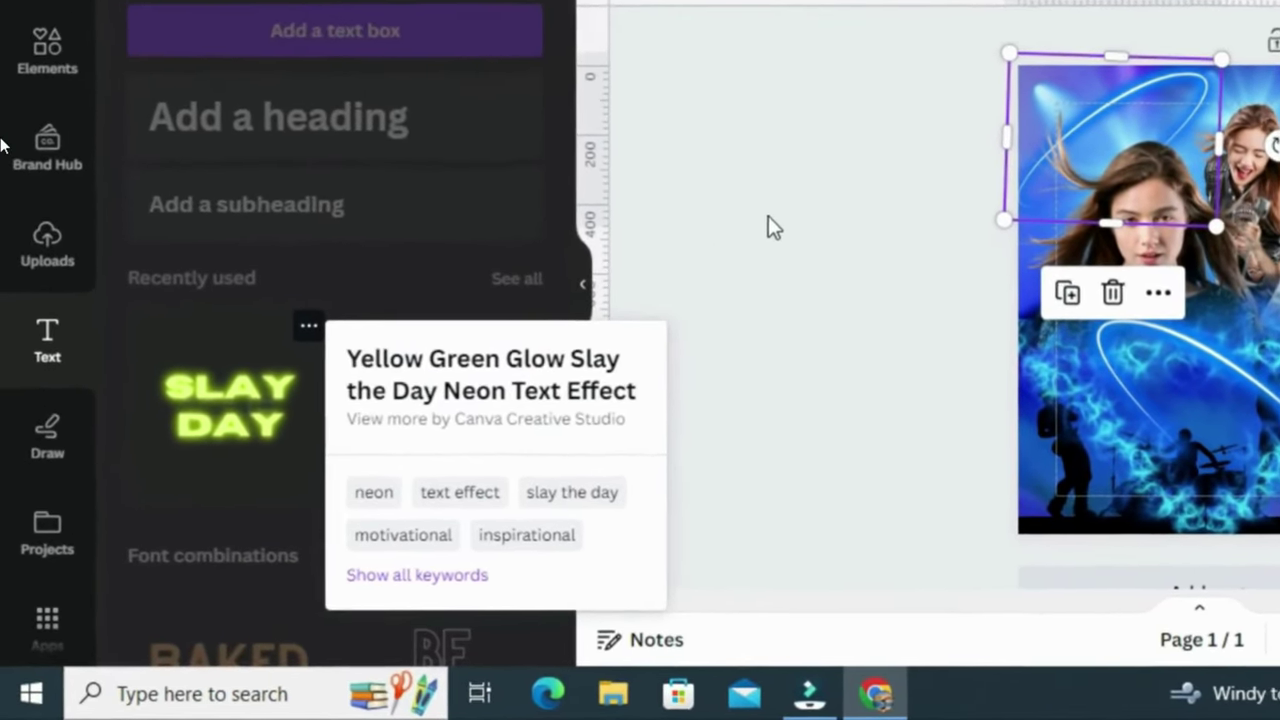
pyautogui.click(801, 195)
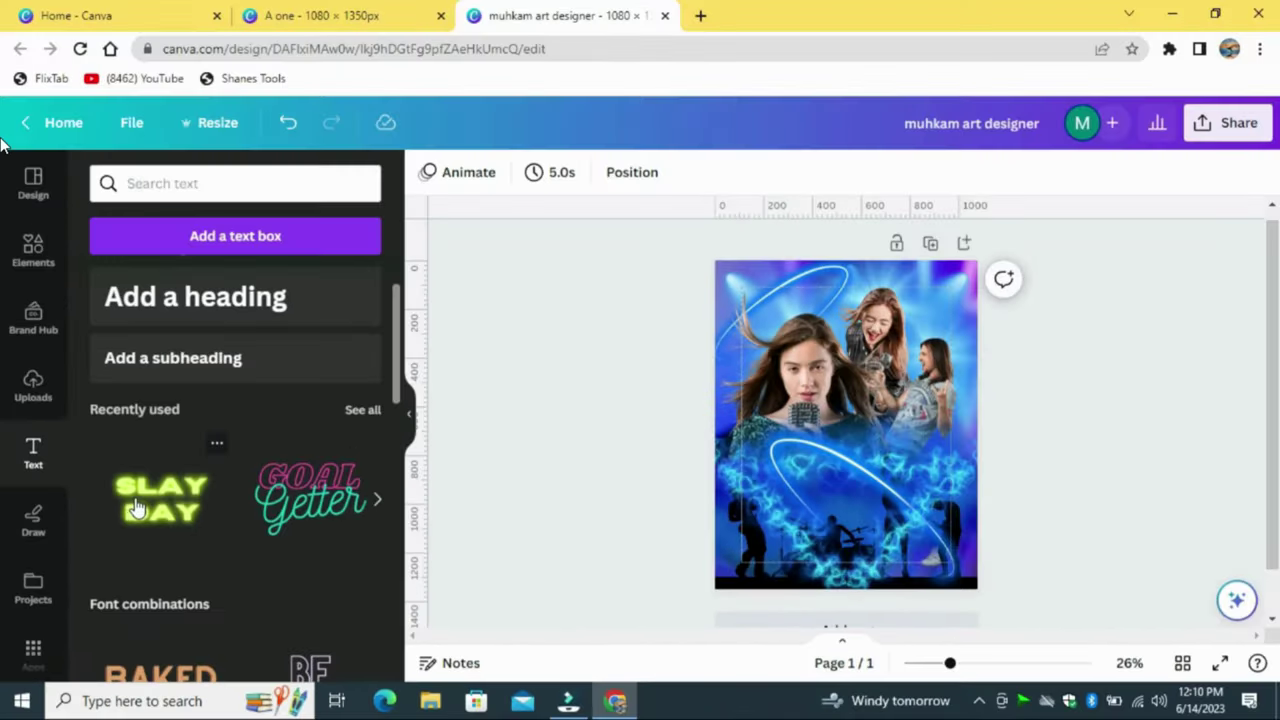
pyautogui.click(180, 503)
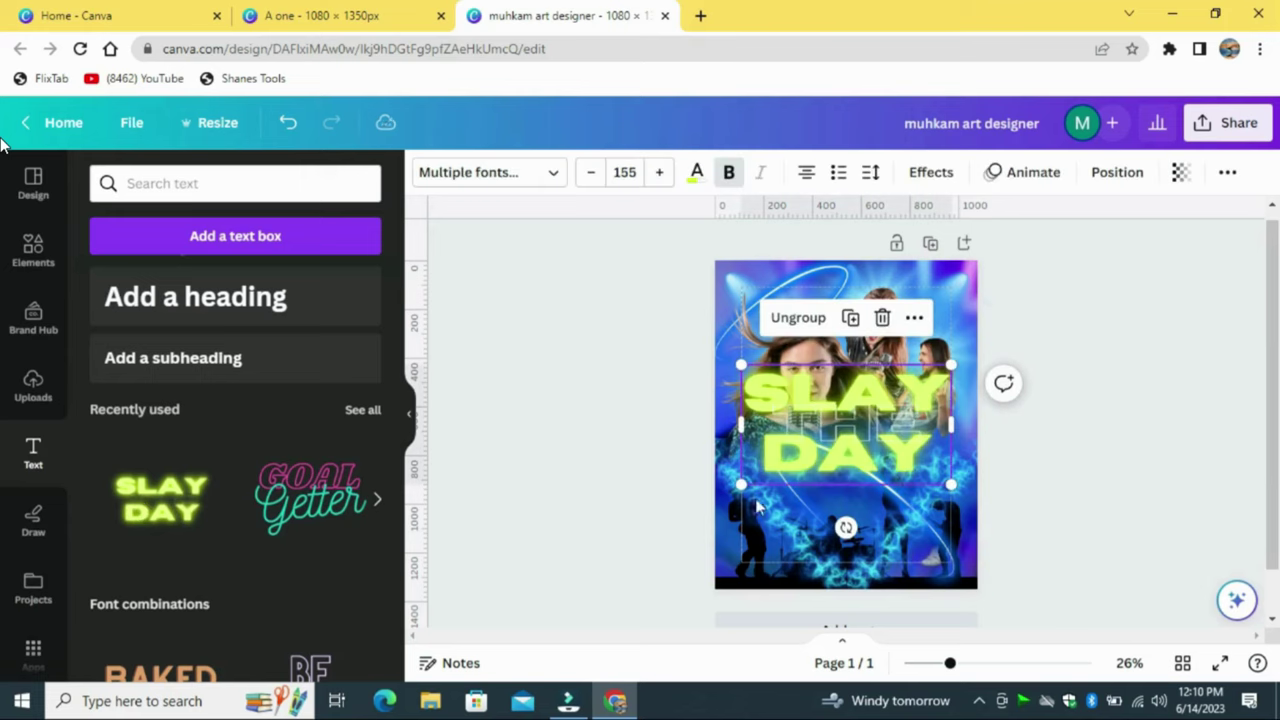
pyautogui.click(810, 326)
# Delete the THE and DAY lines of the ungrouped text effect, keeping only SLAY
pyautogui.click(1109, 374)
pyautogui.click(882, 414)
pyautogui.click(847, 348)
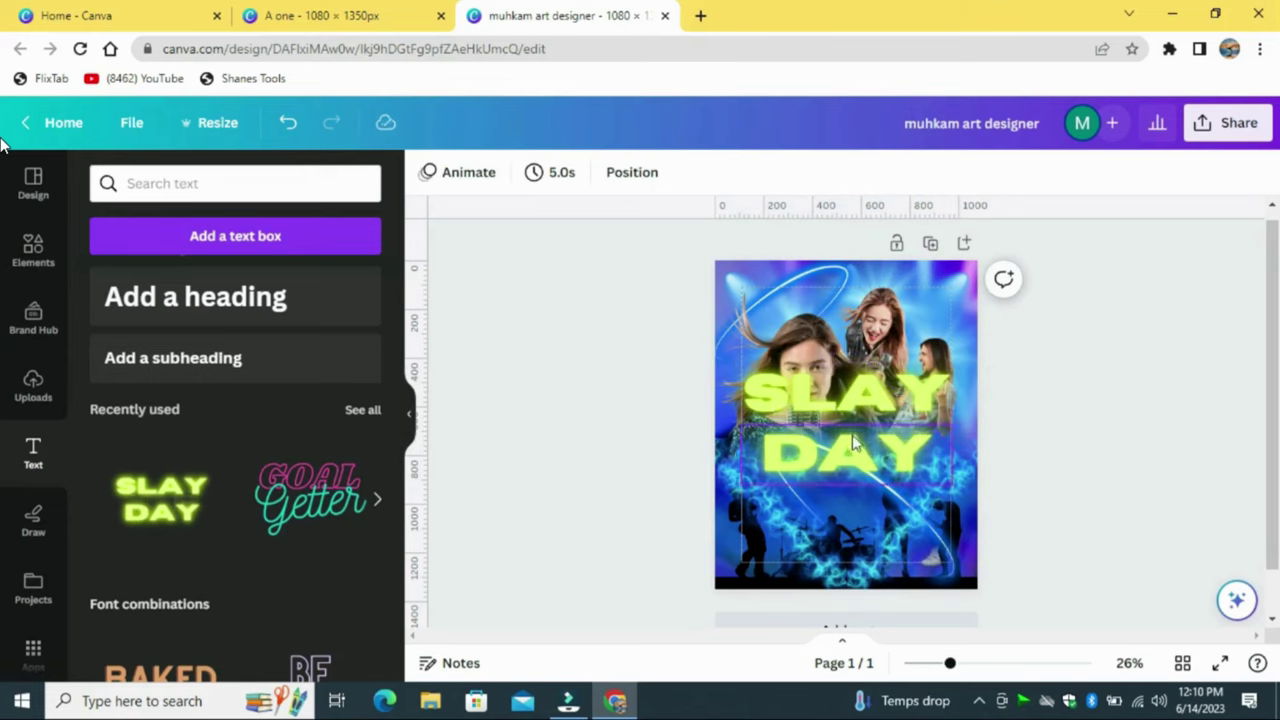
pyautogui.click(853, 443)
pyautogui.moveTo(853, 443); pyautogui.dragTo(855, 397)
# Replace the SLAY text with MUSIC, widen its text box to fit one line and reduce the font size to 128
pyautogui.doubleClick(855, 395)
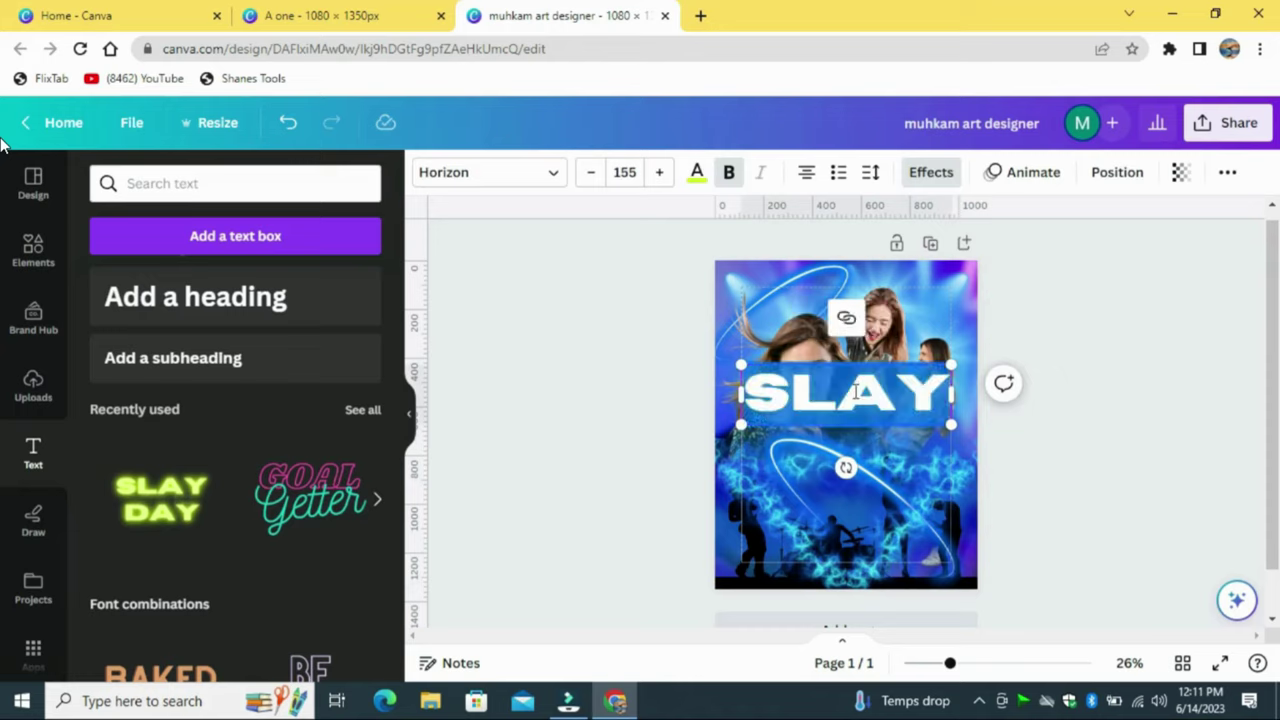
pyautogui.write('MUSIC')
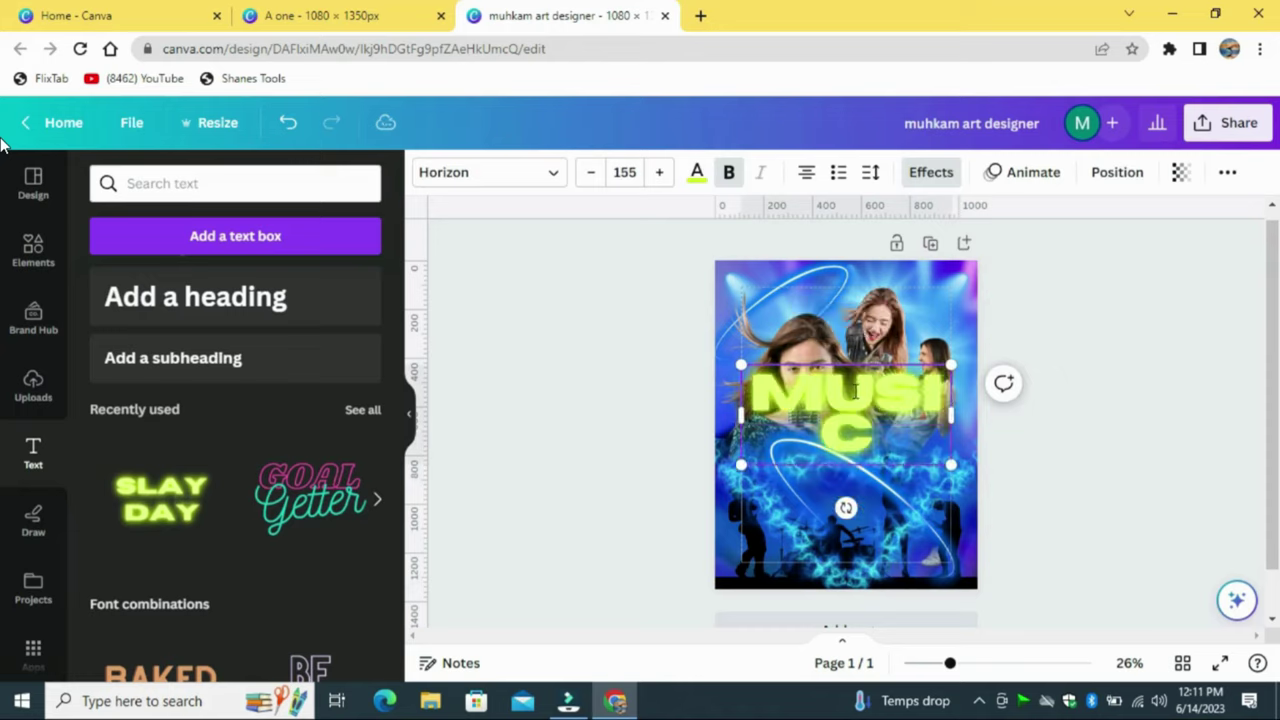
pyautogui.moveTo(952, 420); pyautogui.dragTo(998, 400)
pyautogui.click(586, 172)
pyautogui.click(586, 172)
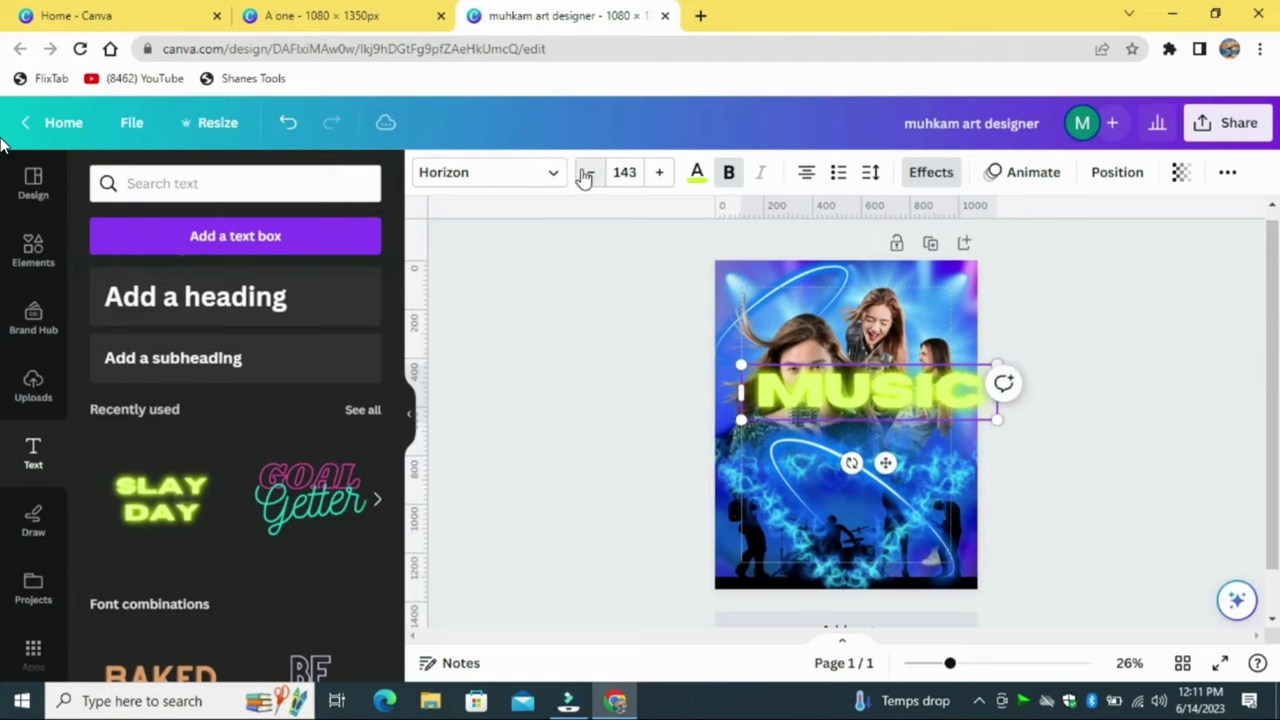
pyautogui.click(586, 172)
pyautogui.click(586, 172)
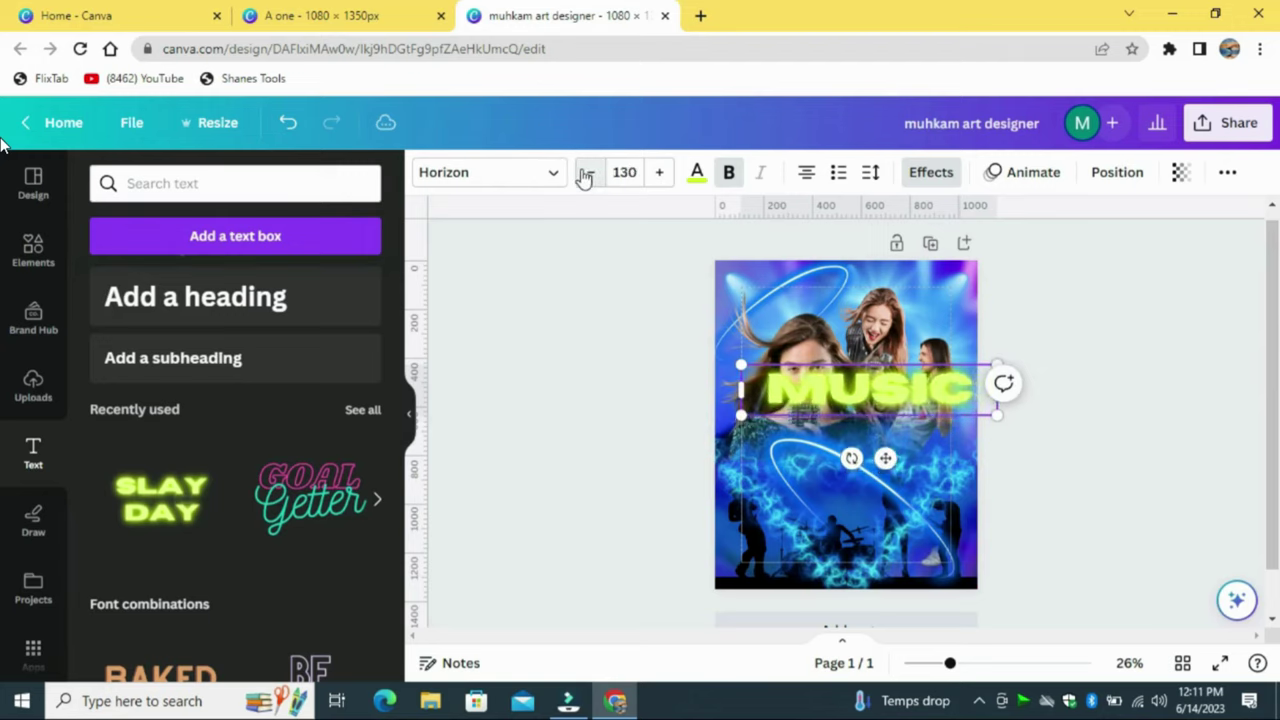
# Place the MUSIC title just below the front singer and center it horizontally on the page
pyautogui.moveTo(887, 385); pyautogui.dragTo(866, 452)
pyautogui.click(1100, 174)
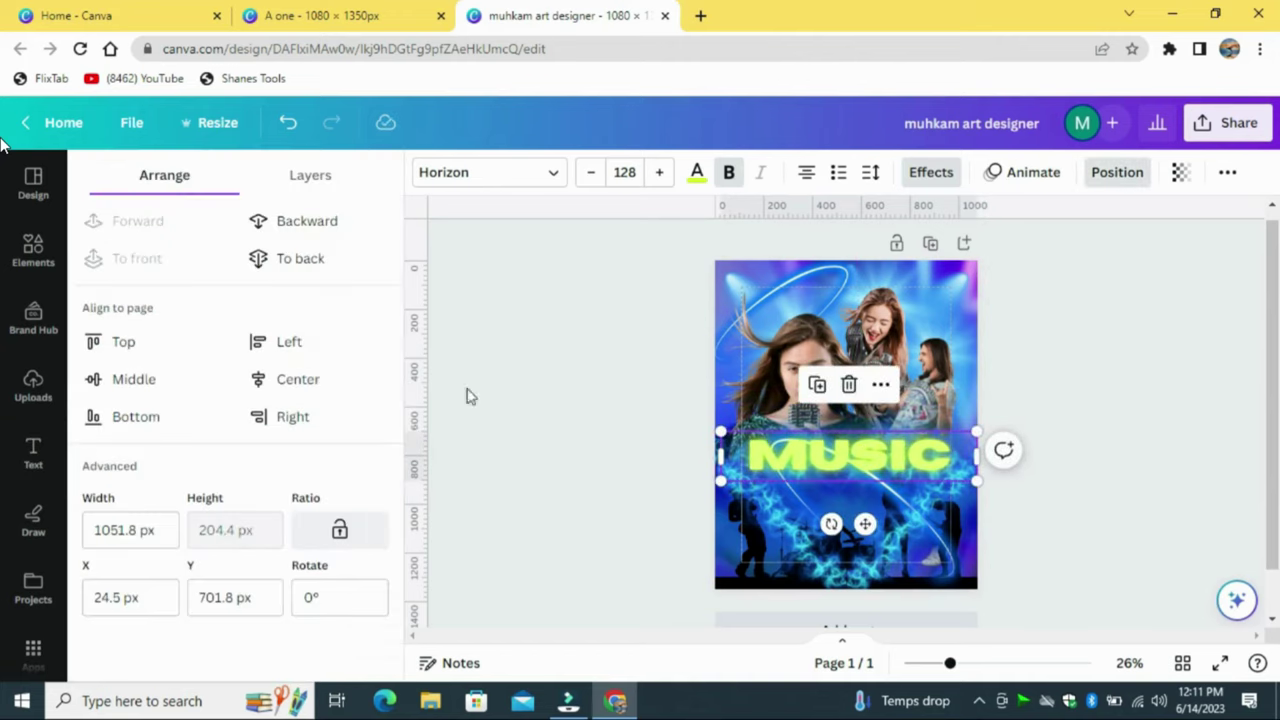
pyautogui.click(298, 380)
# Color the MUSIC title white and set its text effect style to None
pyautogui.click(696, 174)
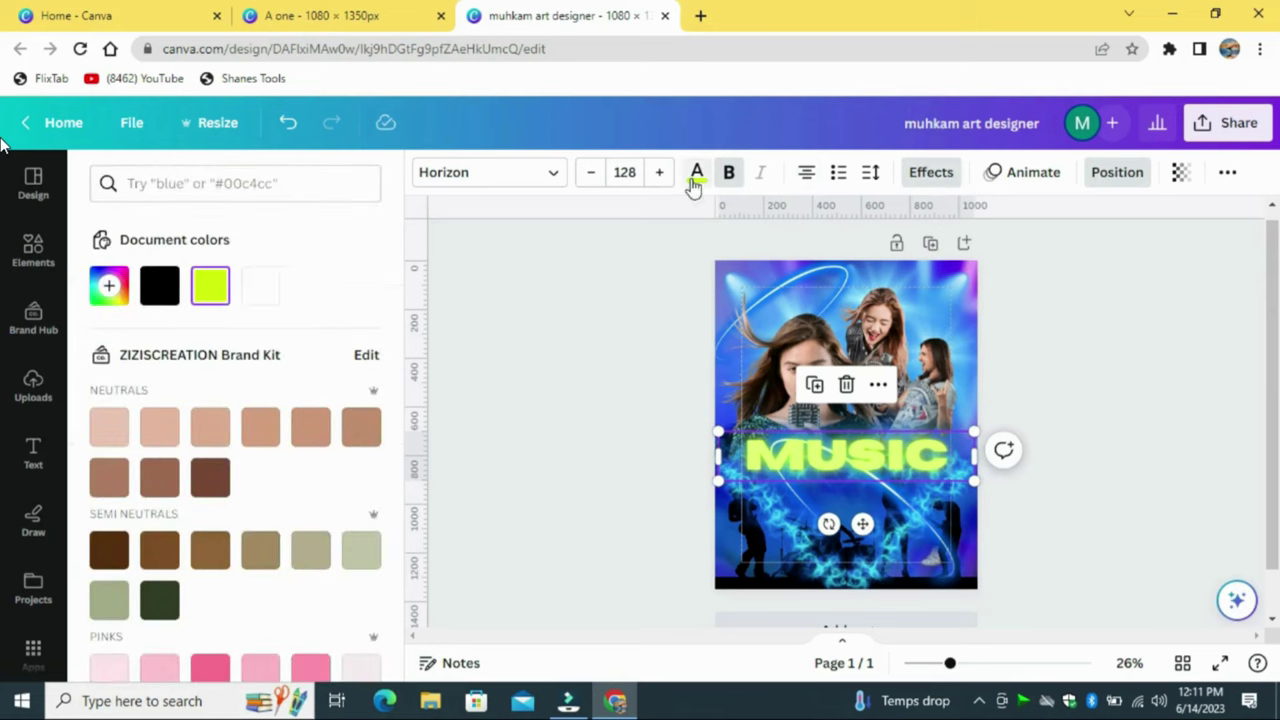
pyautogui.click(251, 289)
pyautogui.click(931, 172)
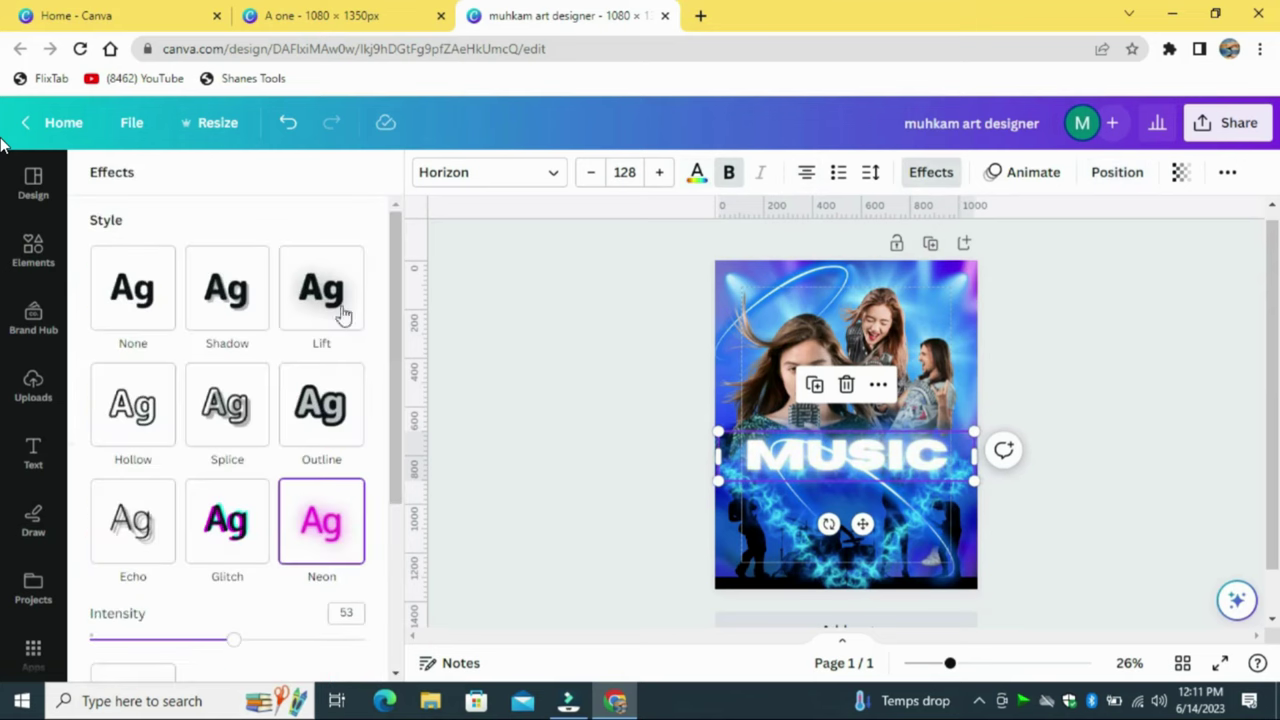
pyautogui.click(140, 298)
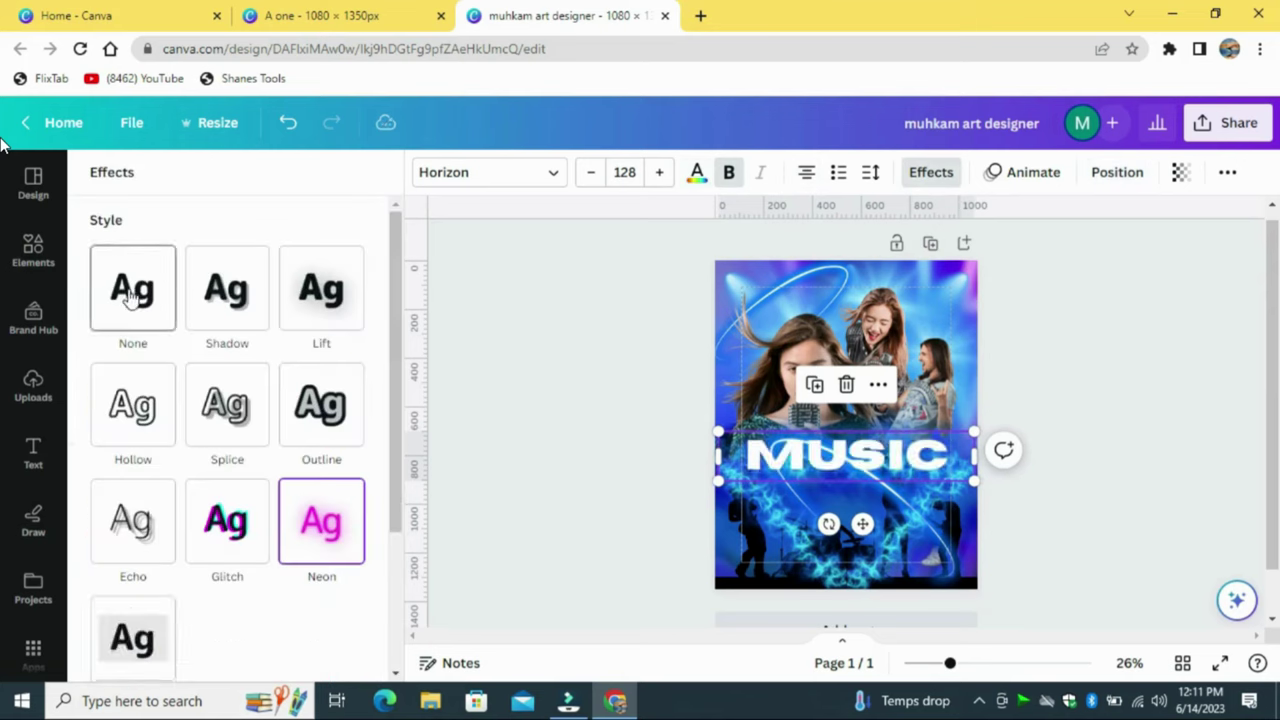
# Duplicate the MUSIC title, place the copy just beneath it and replace its text with CONCERT
pyautogui.click(1157, 352)
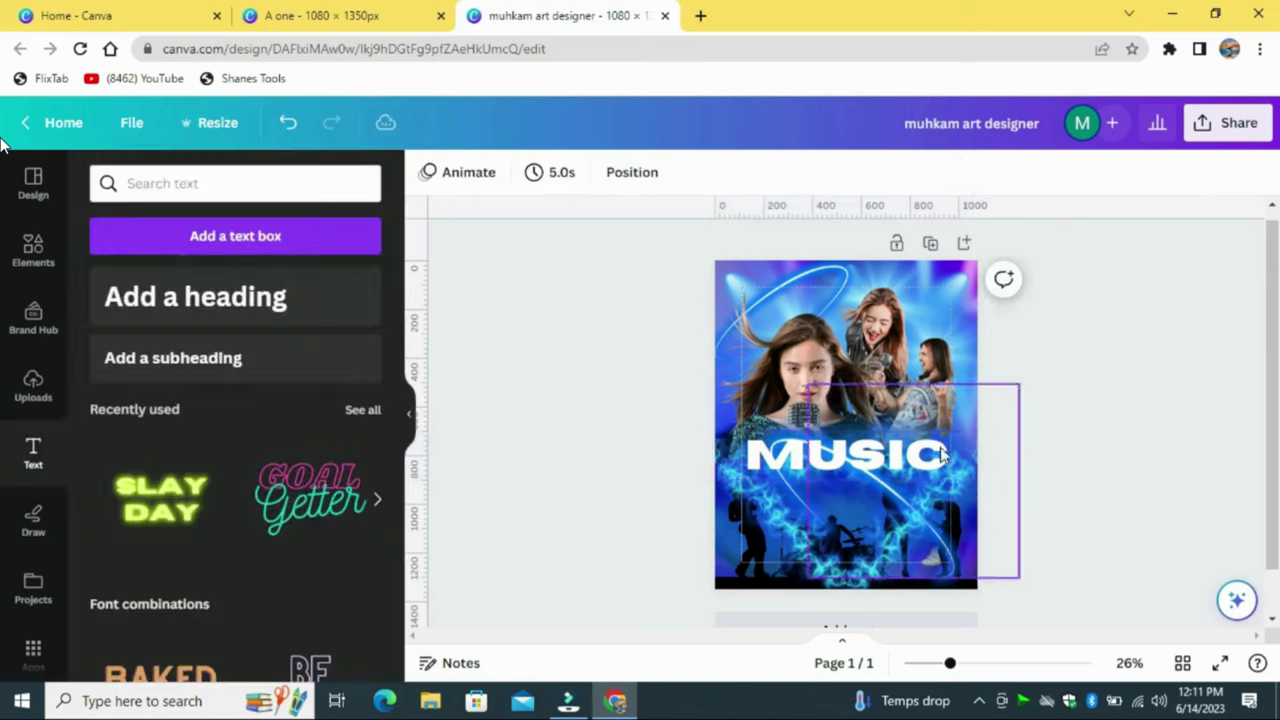
pyautogui.click(920, 457)
pyautogui.click(816, 385)
pyautogui.moveTo(876, 460); pyautogui.dragTo(875, 485)
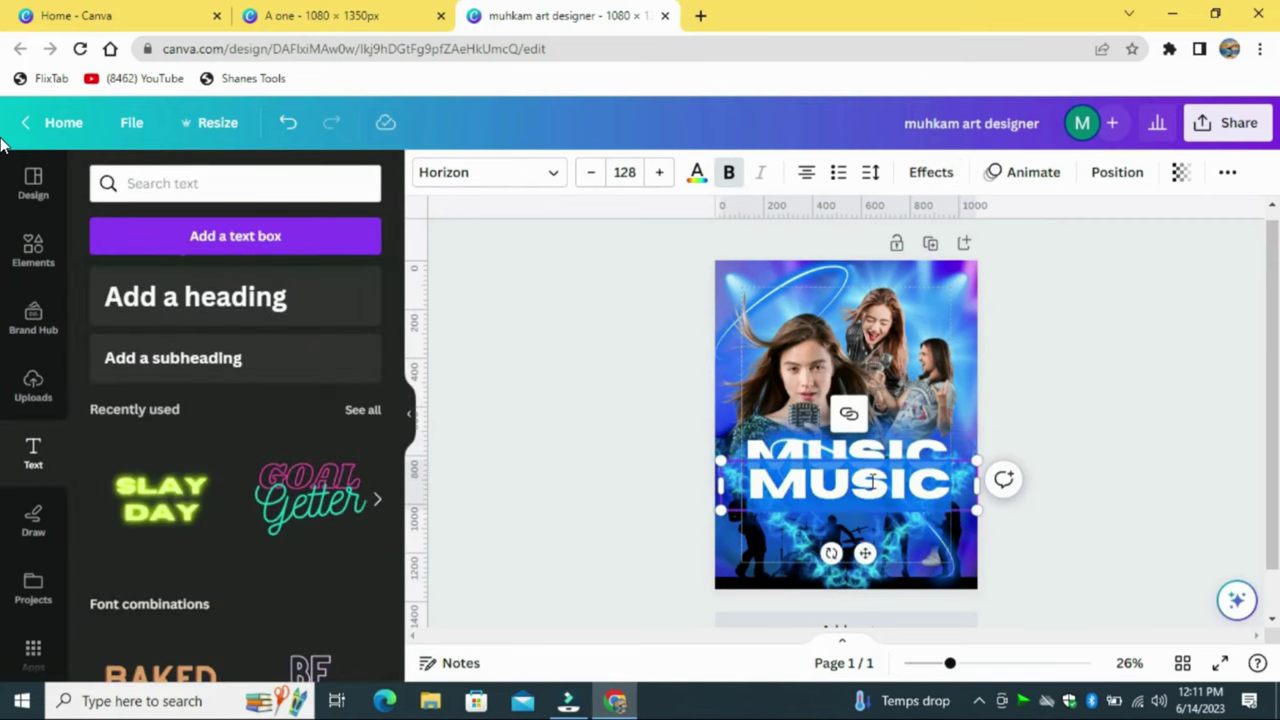
pyautogui.doubleClick(873, 484)
pyautogui.write('CONCERT')
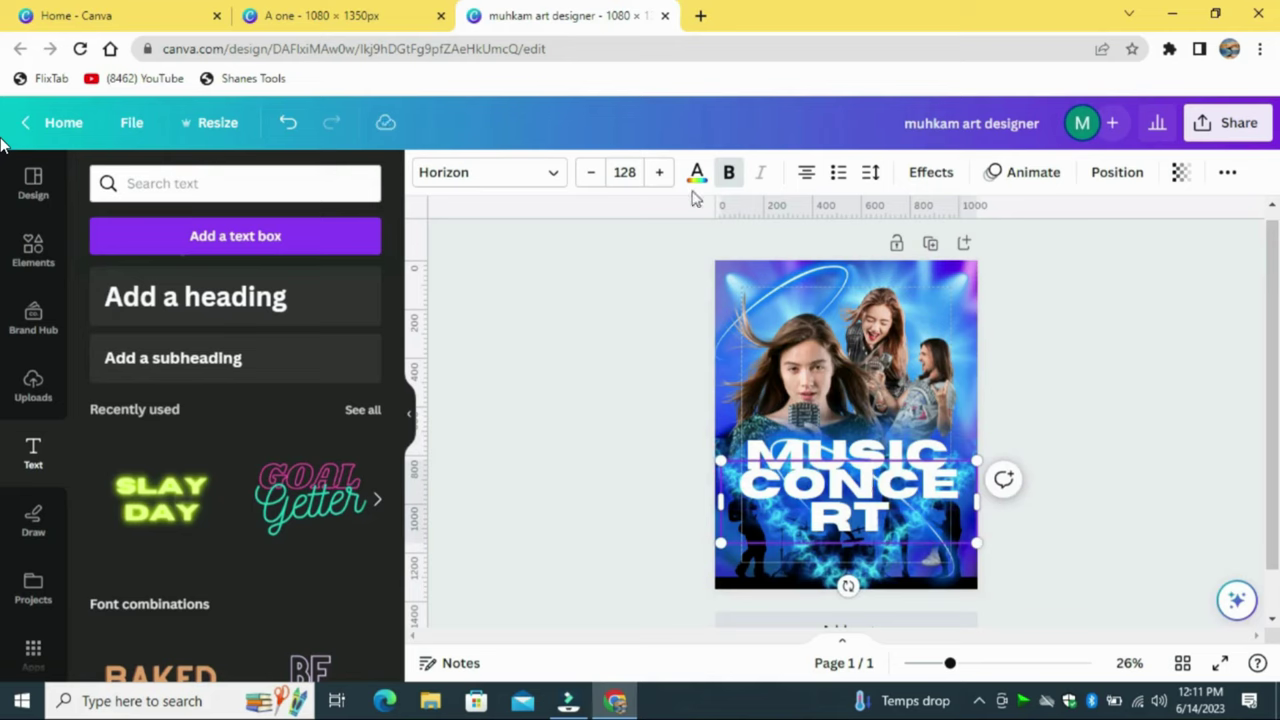
# Reduce the CONCERT font size to 88.2 so it fits one line and position it just below MUSIC
pyautogui.click(591, 174)
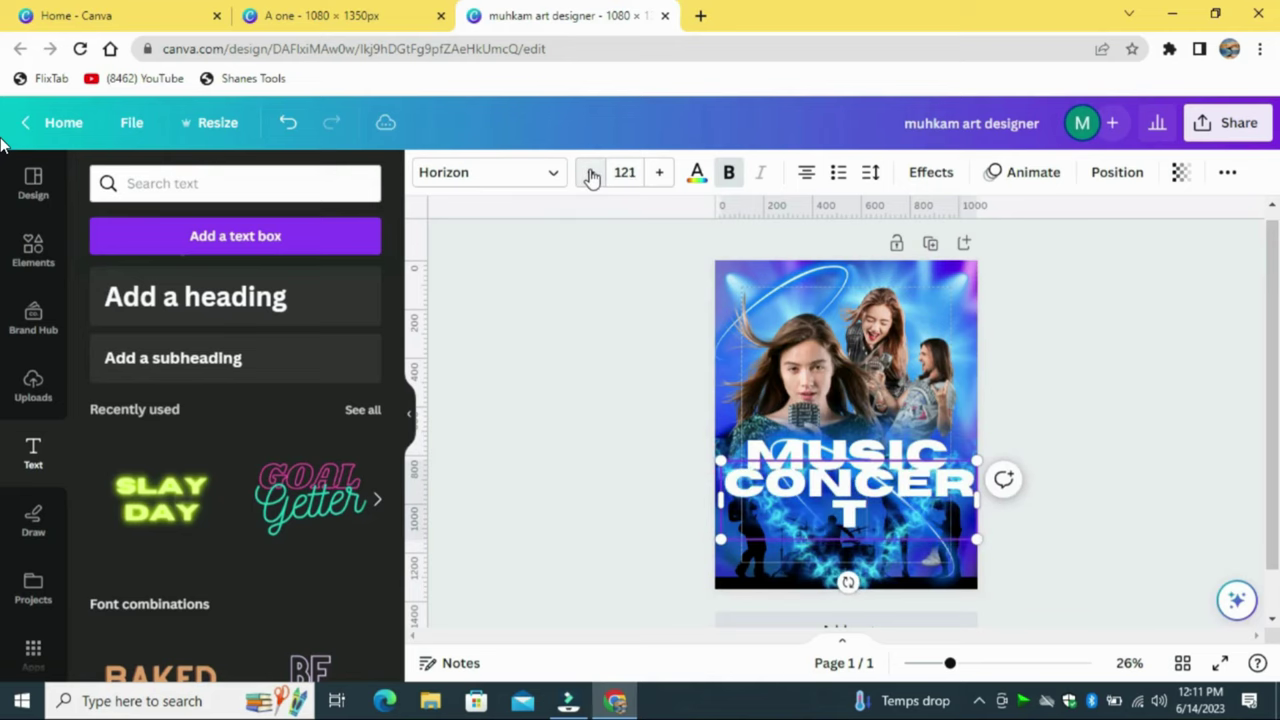
pyautogui.click(591, 175)
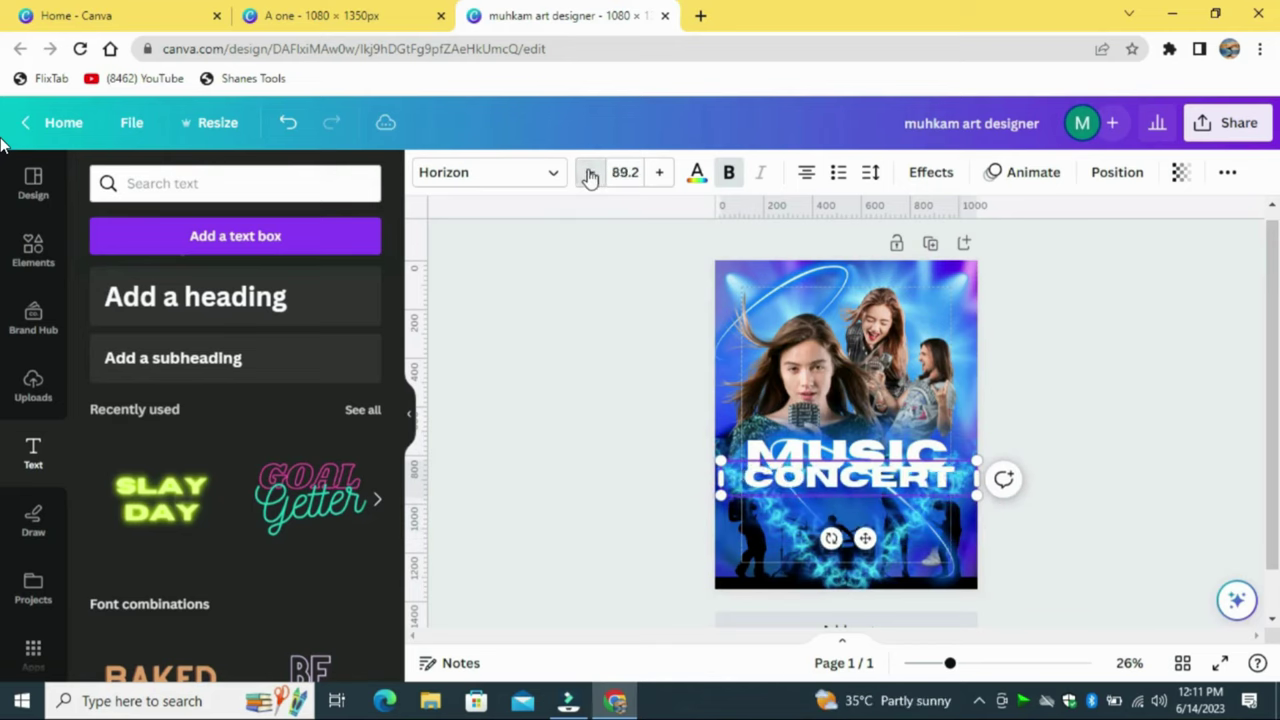
pyautogui.moveTo(865, 538); pyautogui.dragTo(868, 545)
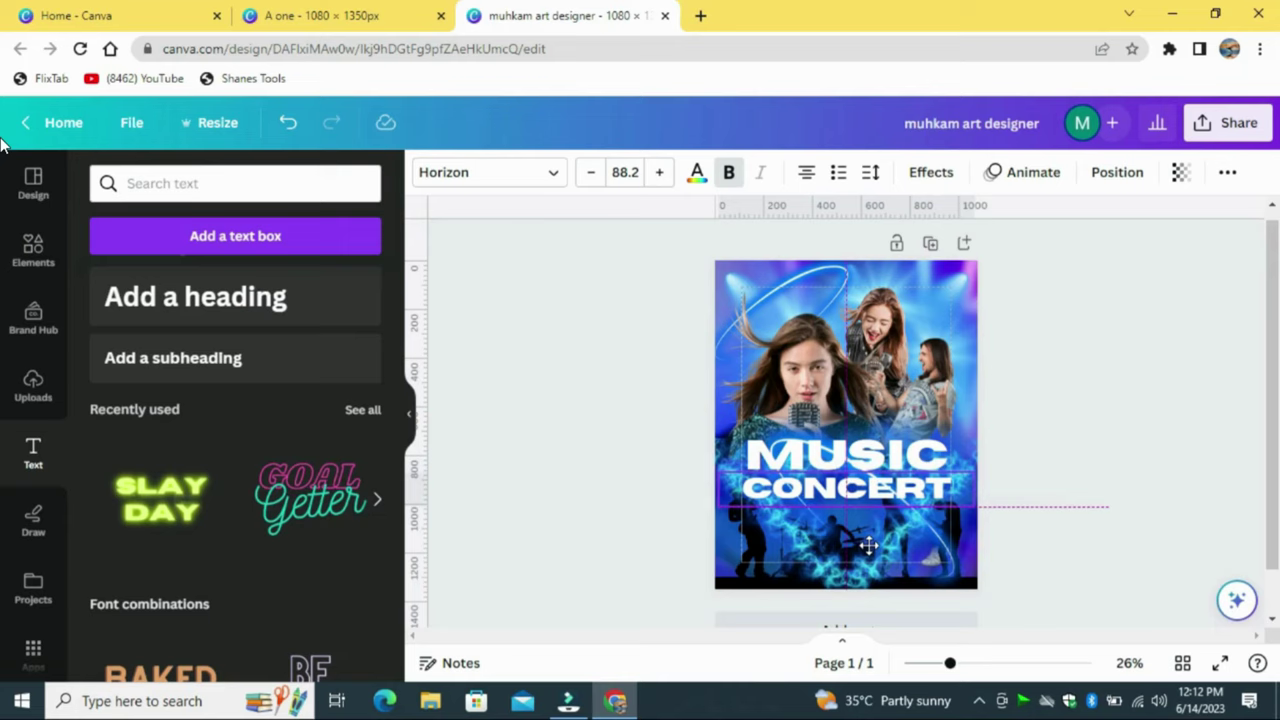
pyautogui.click(1133, 384)
pyautogui.click(938, 487)
pyautogui.press('Up')
pyautogui.press('Up')
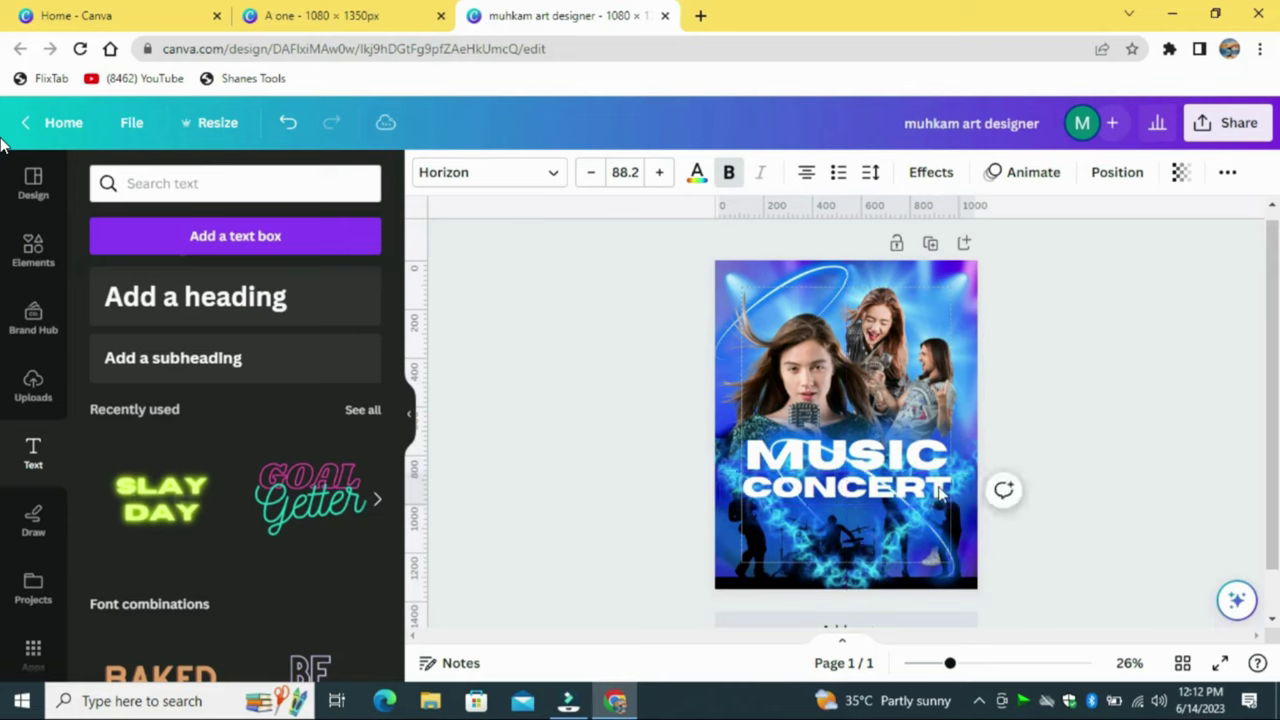
# Duplicate the MUSIC title, place the copy above it and replace its text with LIVE
pyautogui.click(1088, 424)
pyautogui.click(914, 461)
pyautogui.click(817, 385)
pyautogui.moveTo(868, 464); pyautogui.dragTo(868, 410)
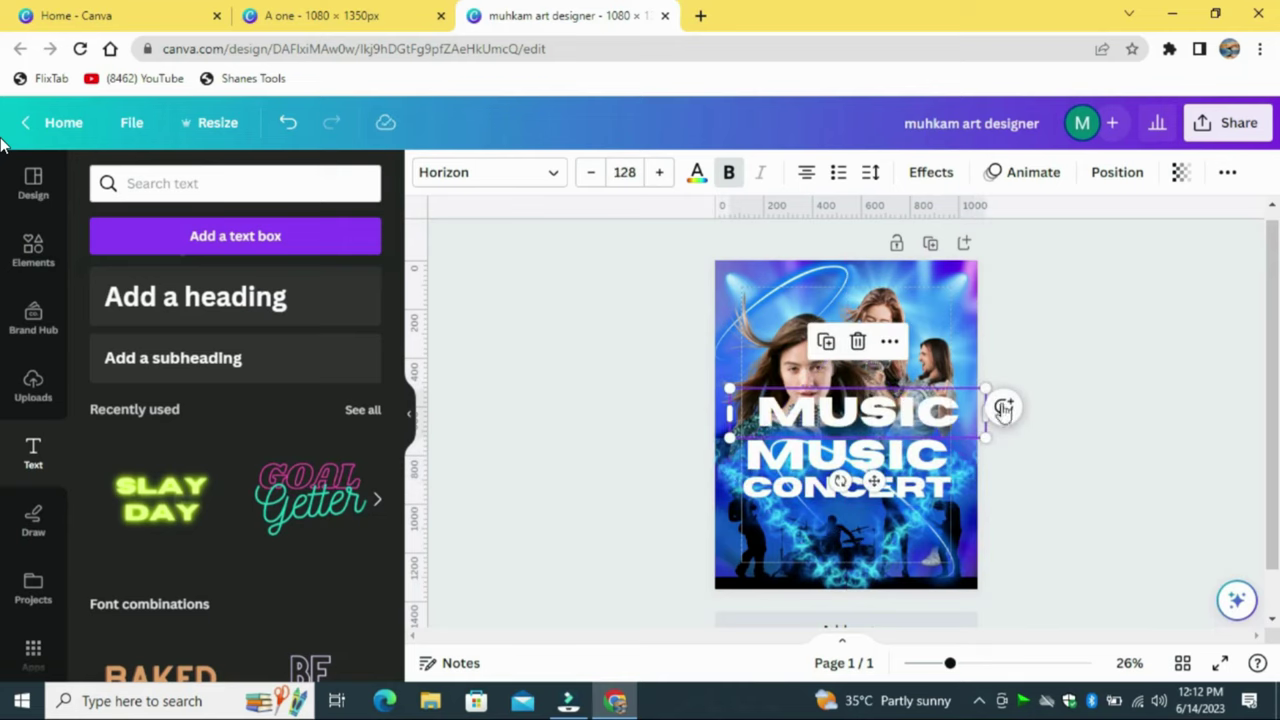
pyautogui.doubleClick(905, 418)
pyautogui.write('LIVE')
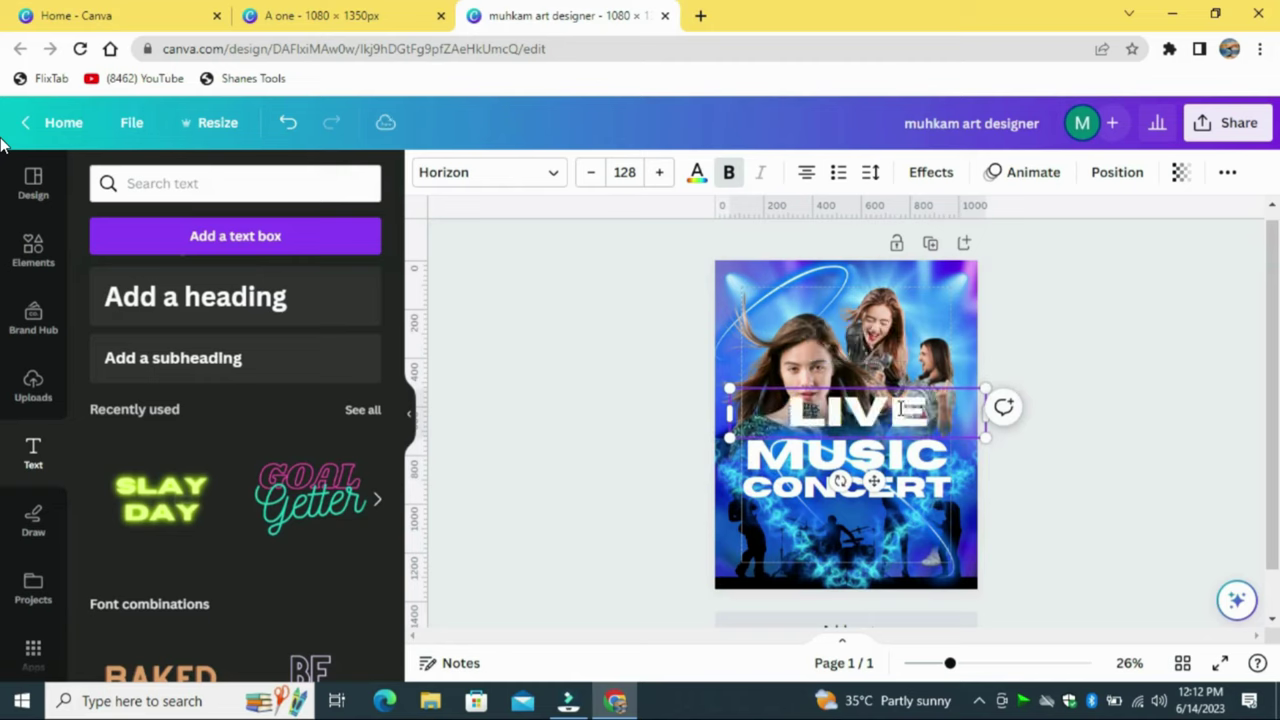
# Resize the LIVE text to font size 111 and place it in the poster's upper-left area above the singers
pyautogui.moveTo(990, 438); pyautogui.dragTo(918, 424)
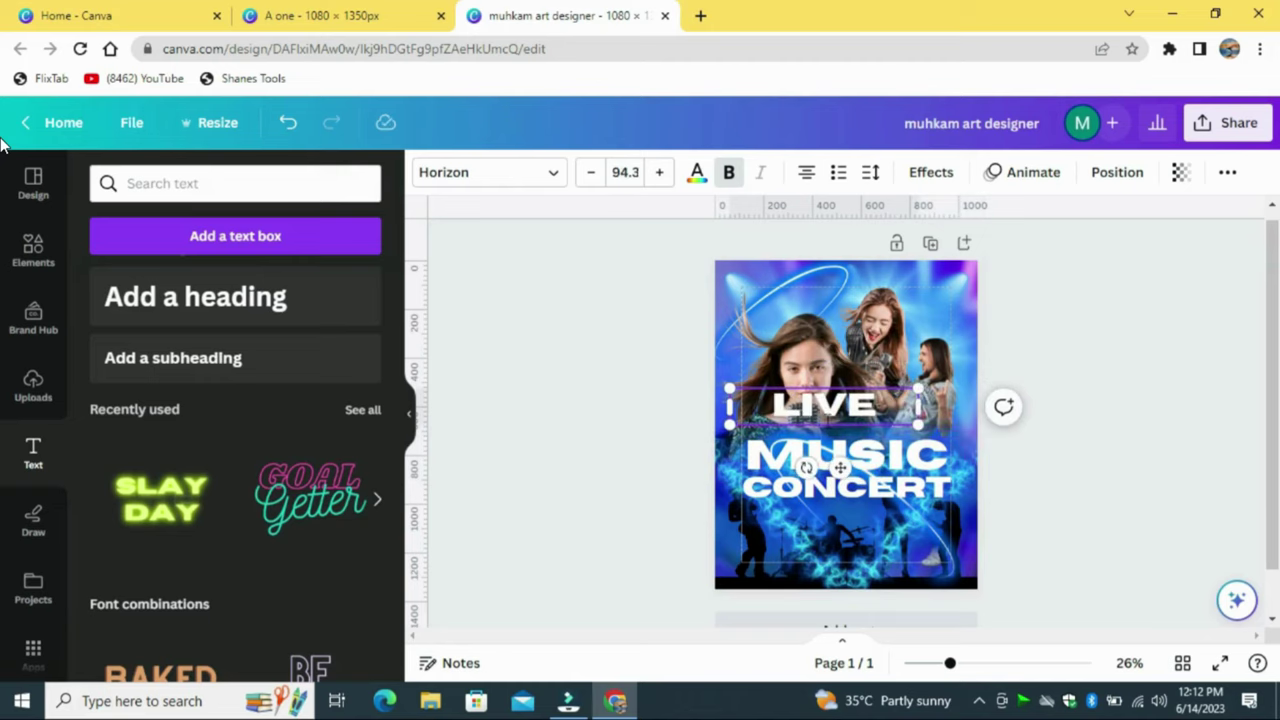
pyautogui.moveTo(836, 467); pyautogui.dragTo(797, 349)
pyautogui.moveTo(875, 307); pyautogui.dragTo(909, 313)
pyautogui.moveTo(810, 352); pyautogui.dragTo(804, 350)
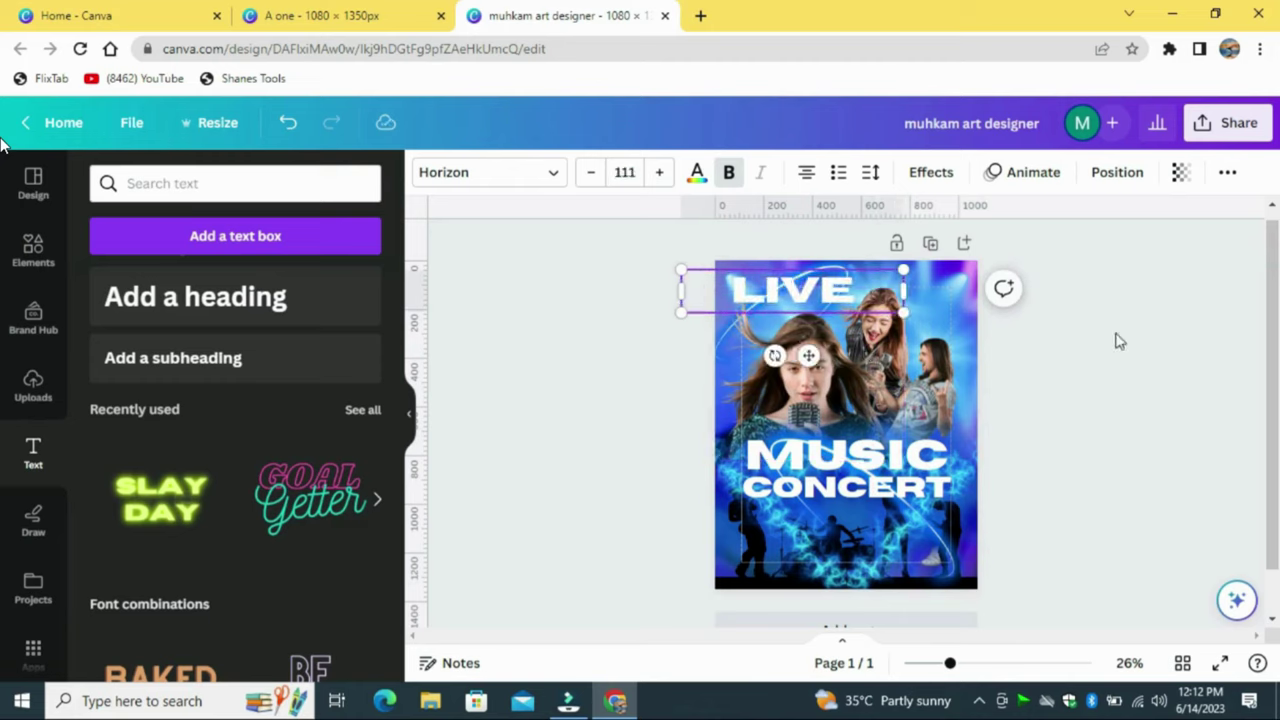
# Duplicate the CONCERT line, place the copy beneath it and replace its text with 30 JUNE 2023, leaving a gap after 30
pyautogui.click(917, 491)
pyautogui.click(822, 424)
pyautogui.moveTo(880, 490); pyautogui.dragTo(876, 521)
pyautogui.doubleClick(875, 521)
pyautogui.write('30 JUNE')
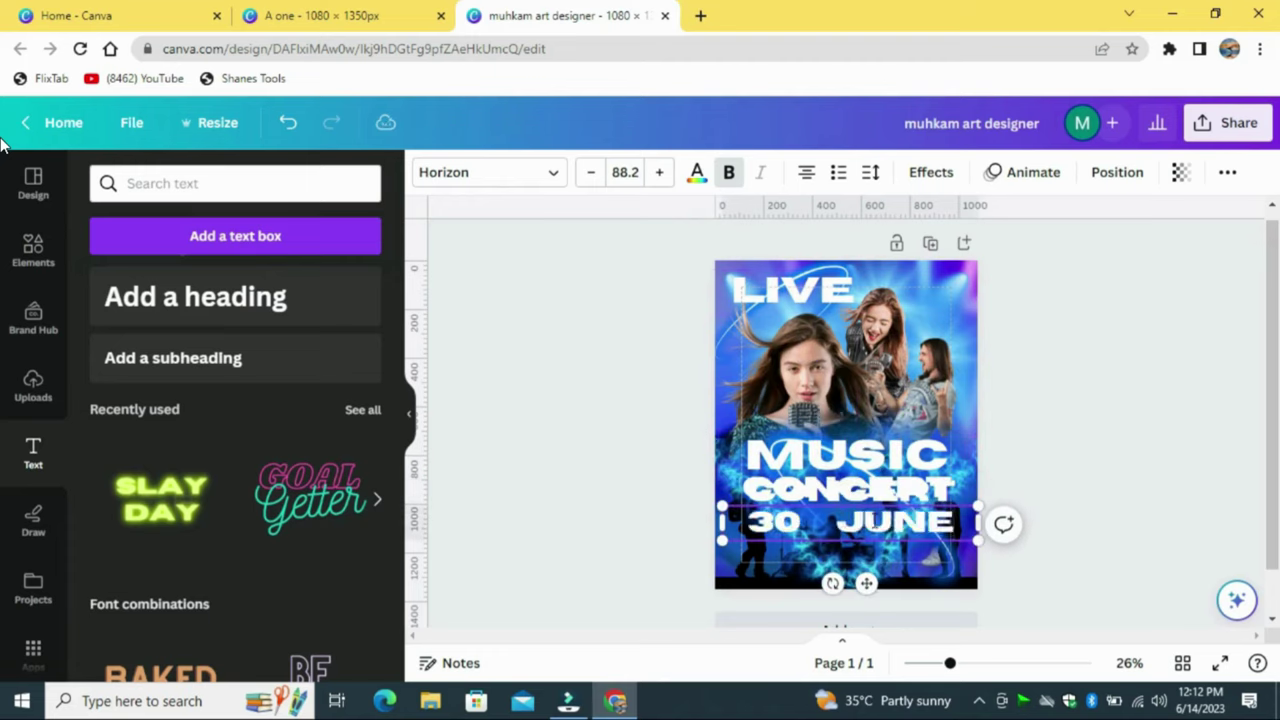
pyautogui.press('Return')
pyautogui.write('2023')
# Reduce the date line's font size to 55.2 and delete the extra CONCERT copy overlapping the original
pyautogui.click(590, 172)
pyautogui.click(590, 172)
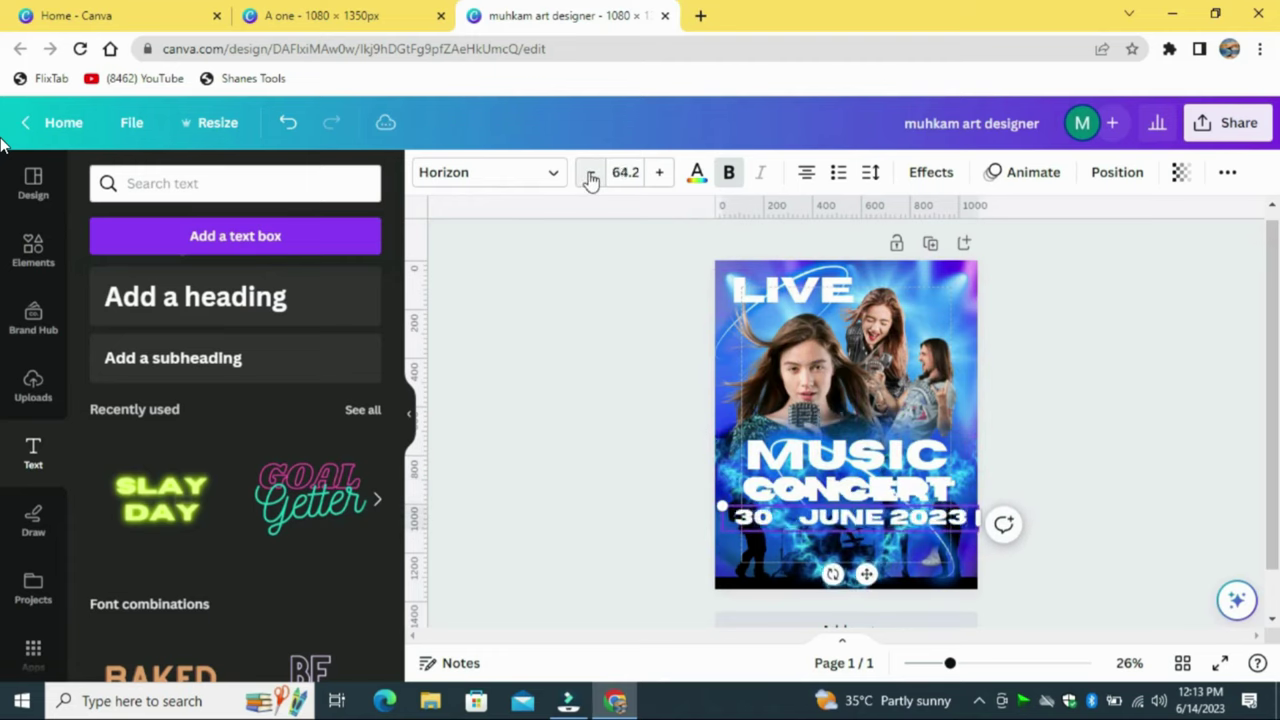
pyautogui.click(590, 172)
pyautogui.click(590, 172)
pyautogui.click(912, 490)
pyautogui.press('Delete')
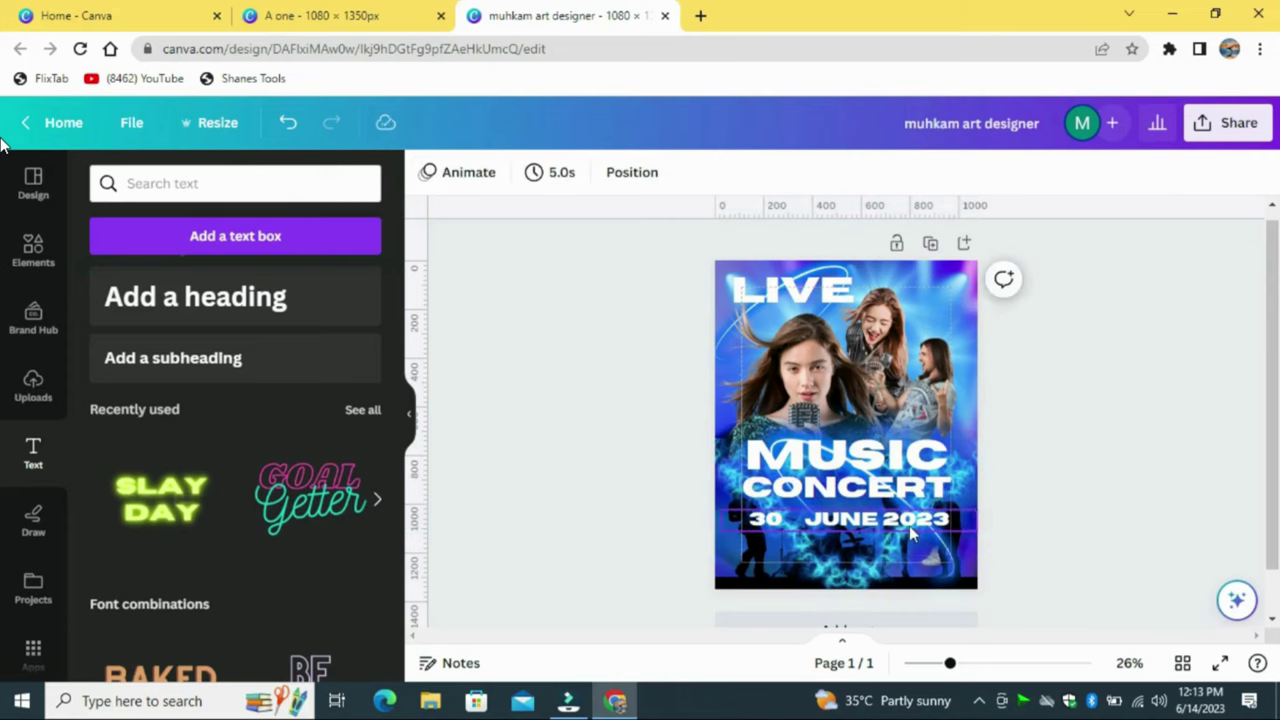
# Duplicate the date line, replace the copy's text with TH at size 35.2 and place it as a superscript after 30
pyautogui.click(912, 522)
pyautogui.click(819, 463)
pyautogui.moveTo(880, 526); pyautogui.dragTo(811, 561)
pyautogui.doubleClick(883, 552)
pyautogui.write('TH')
pyautogui.click(1035, 565)
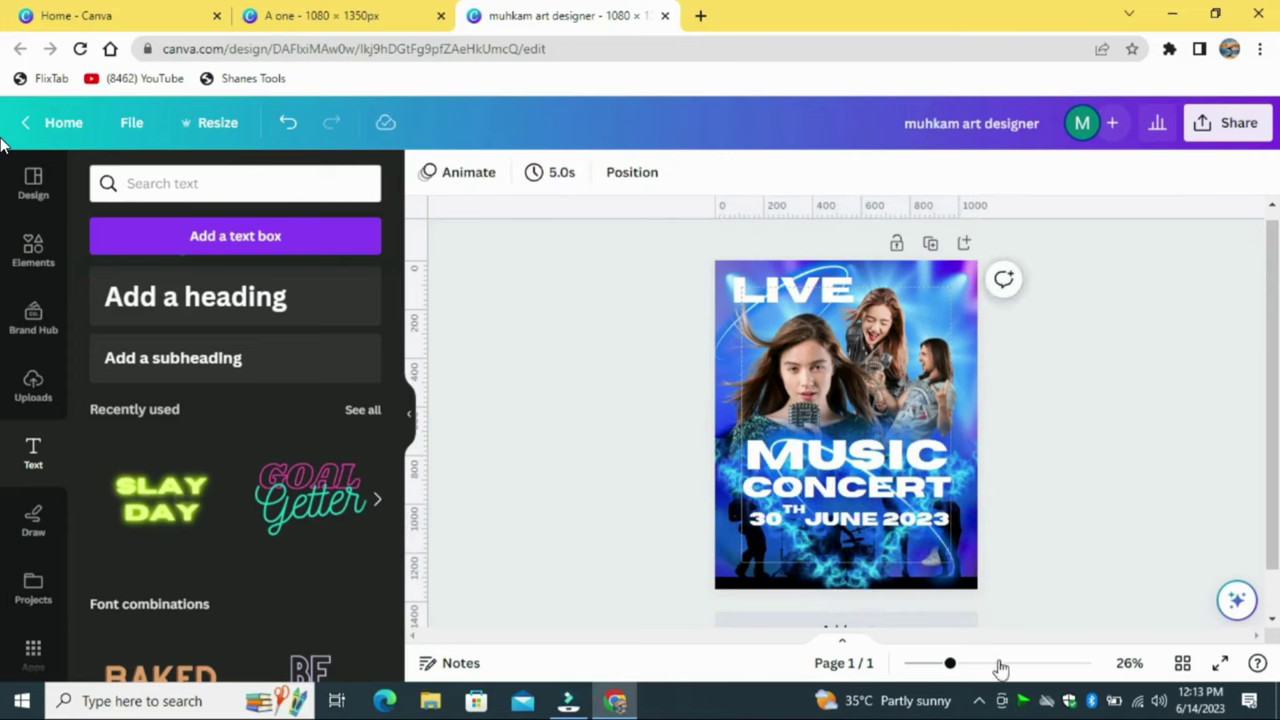
# Center the 30 JUNE 2023 line horizontally on the page
pyautogui.click(972, 663)
pyautogui.moveTo(1272, 450); pyautogui.dragTo(1272, 522)
pyautogui.click(832, 494)
pyautogui.click(1248, 551)
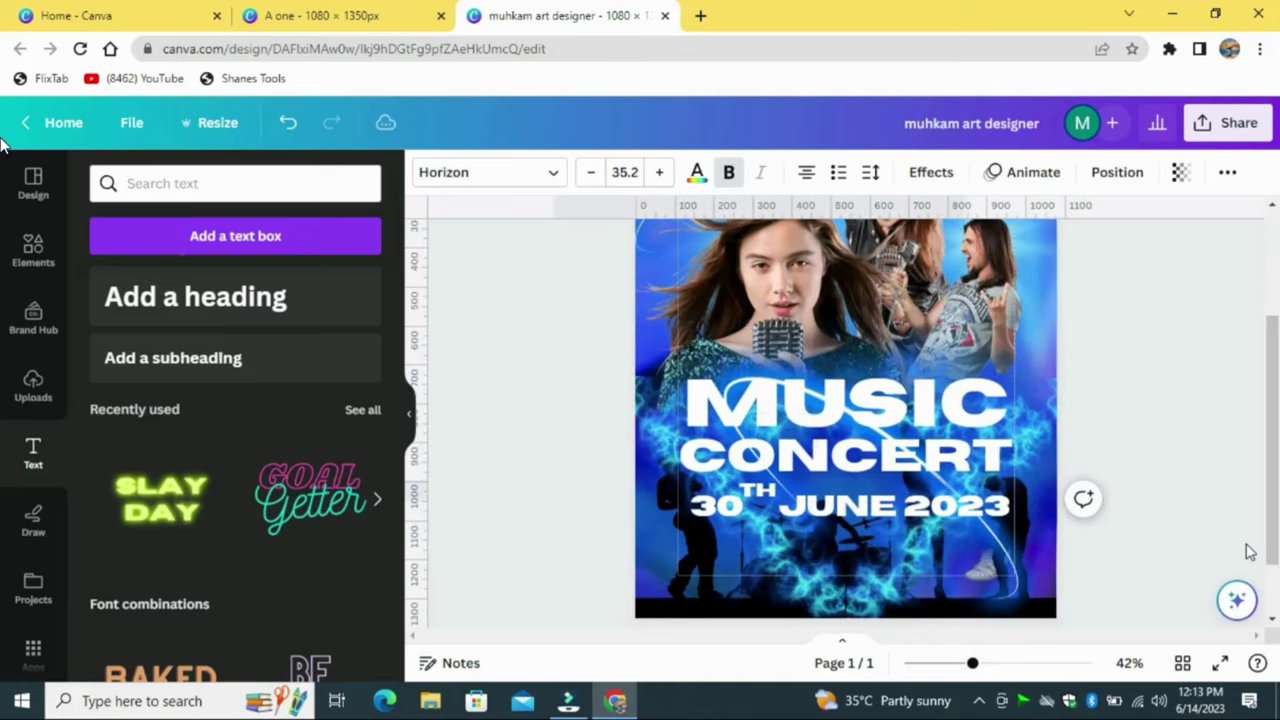
pyautogui.click(995, 515)
pyautogui.click(1126, 176)
pyautogui.click(375, 387)
pyautogui.click(1171, 386)
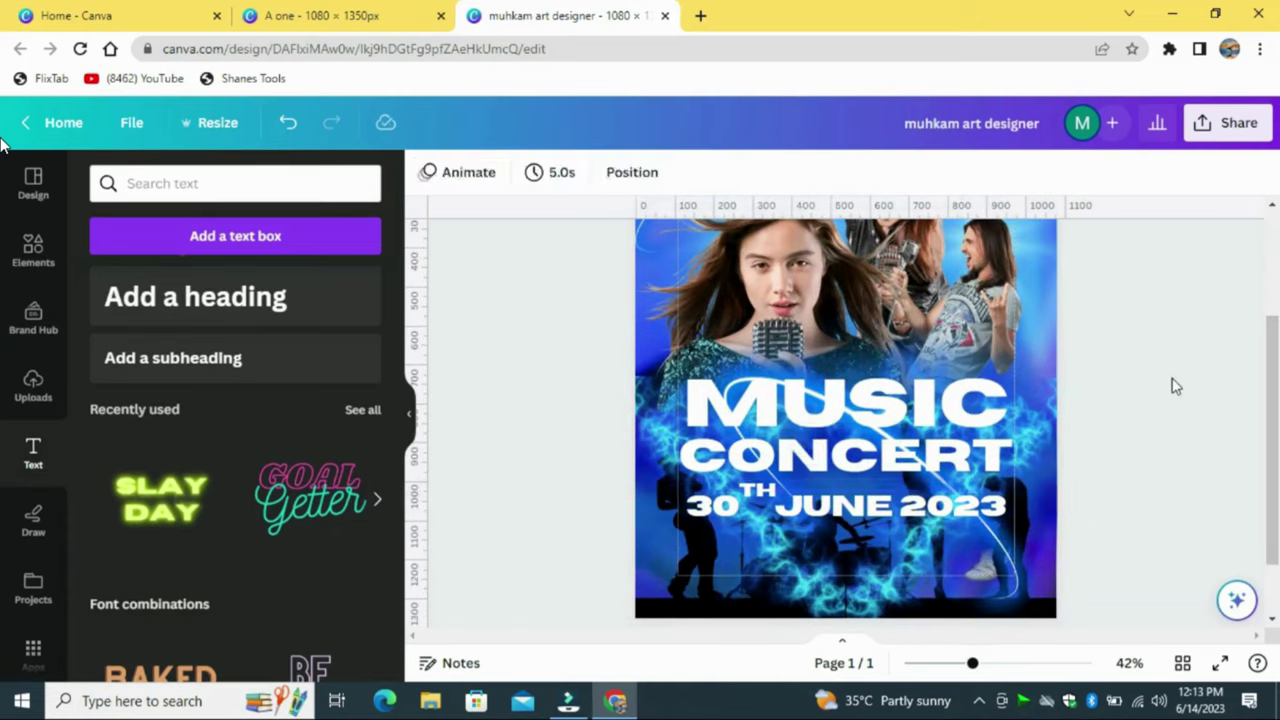
# Narrow the TH text box and reposition it as a superscript between 30 and JUNE
pyautogui.click(900, 494)
pyautogui.click(1151, 508)
pyautogui.click(912, 488)
pyautogui.moveTo(966, 491); pyautogui.dragTo(706, 491)
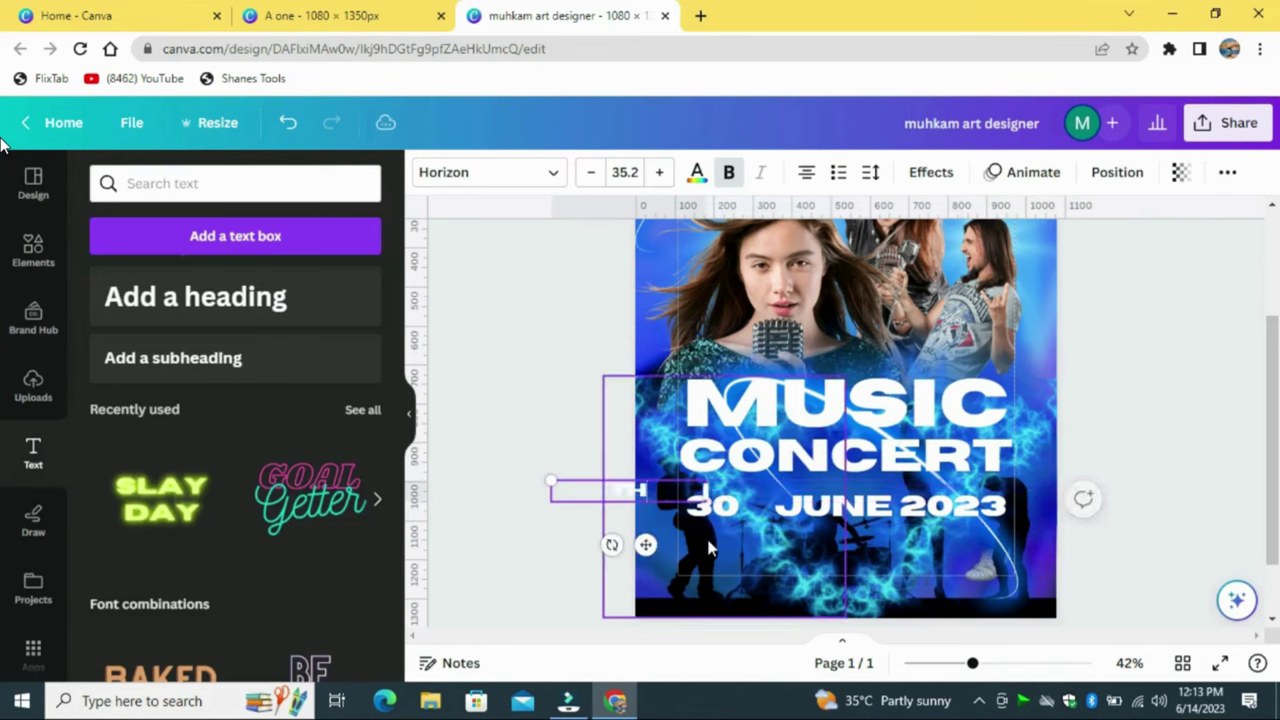
pyautogui.moveTo(646, 543); pyautogui.dragTo(776, 543)
pyautogui.click(1150, 520)
pyautogui.click(757, 491)
pyautogui.press('Left')
pyautogui.press('Left')
pyautogui.press('Left')
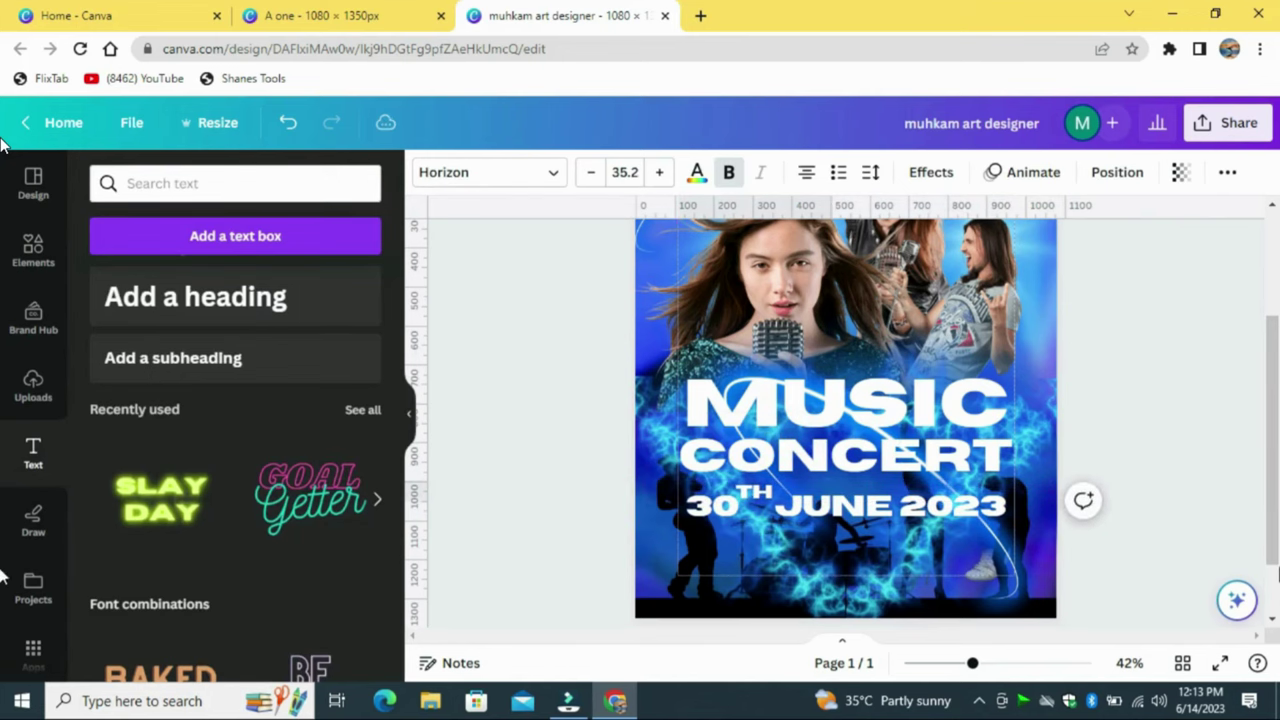
pyautogui.moveTo(1273, 495); pyautogui.dragTo(1273, 516)
pyautogui.click(841, 471)
pyautogui.moveTo(841, 471); pyautogui.dragTo(841, 508)
pyautogui.doubleClick(841, 508)
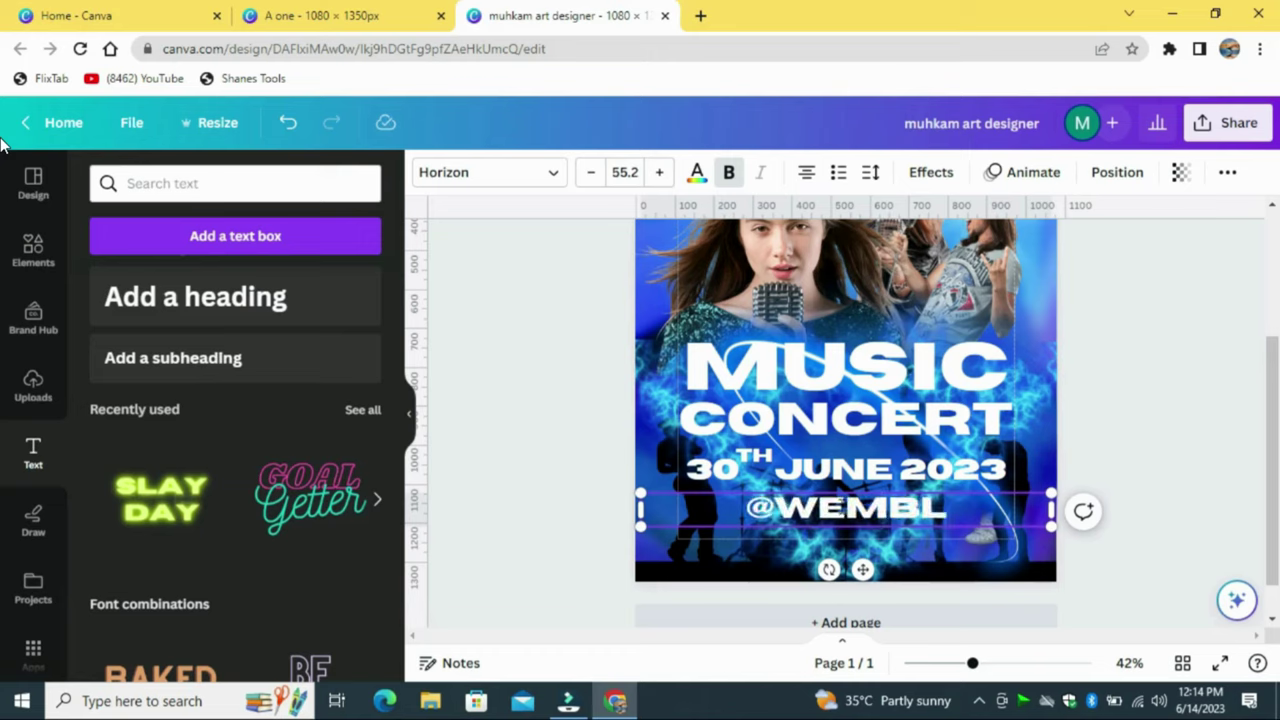
pyautogui.click(598, 181)
pyautogui.click(598, 181)
pyautogui.click(598, 181)
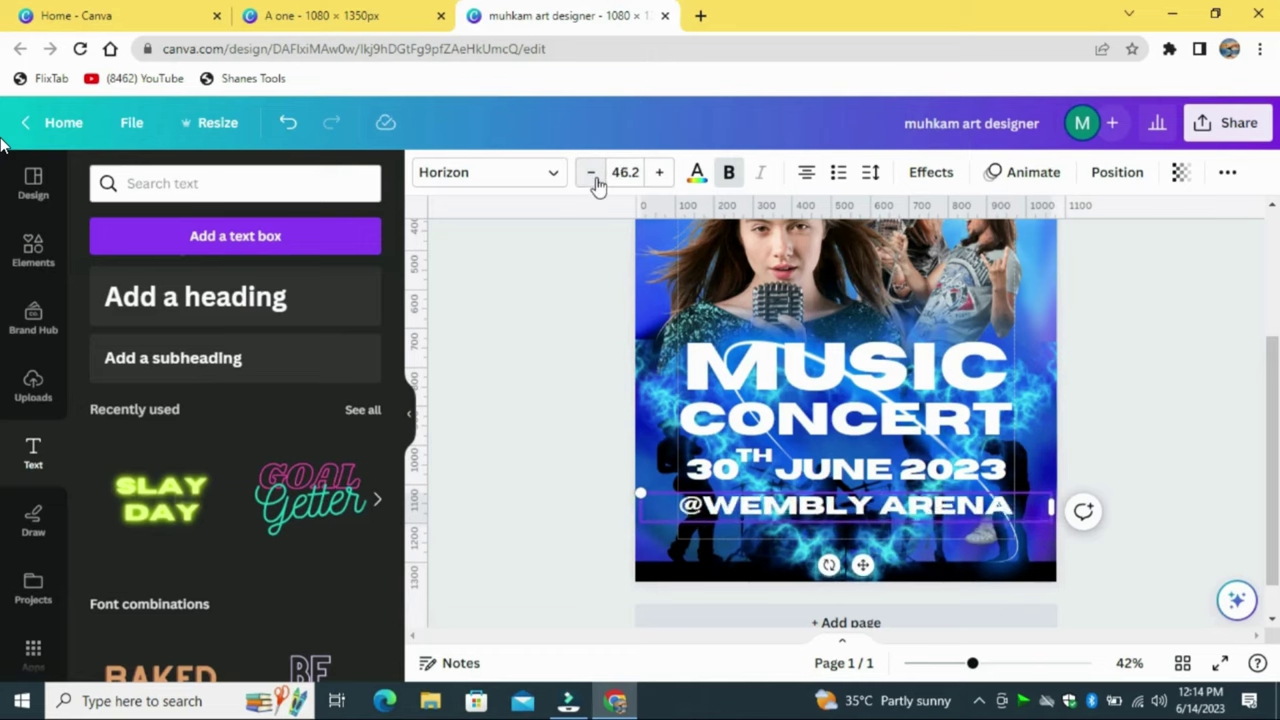
pyautogui.click(597, 181)
pyautogui.click(1097, 383)
pyautogui.moveTo(925, 507); pyautogui.dragTo(861, 526)
pyautogui.click(1062, 473)
pyautogui.click(862, 499)
pyautogui.hotkey('ctrl', 'd')
pyautogui.doubleClick(861, 526)
pyautogui.write('10:00')
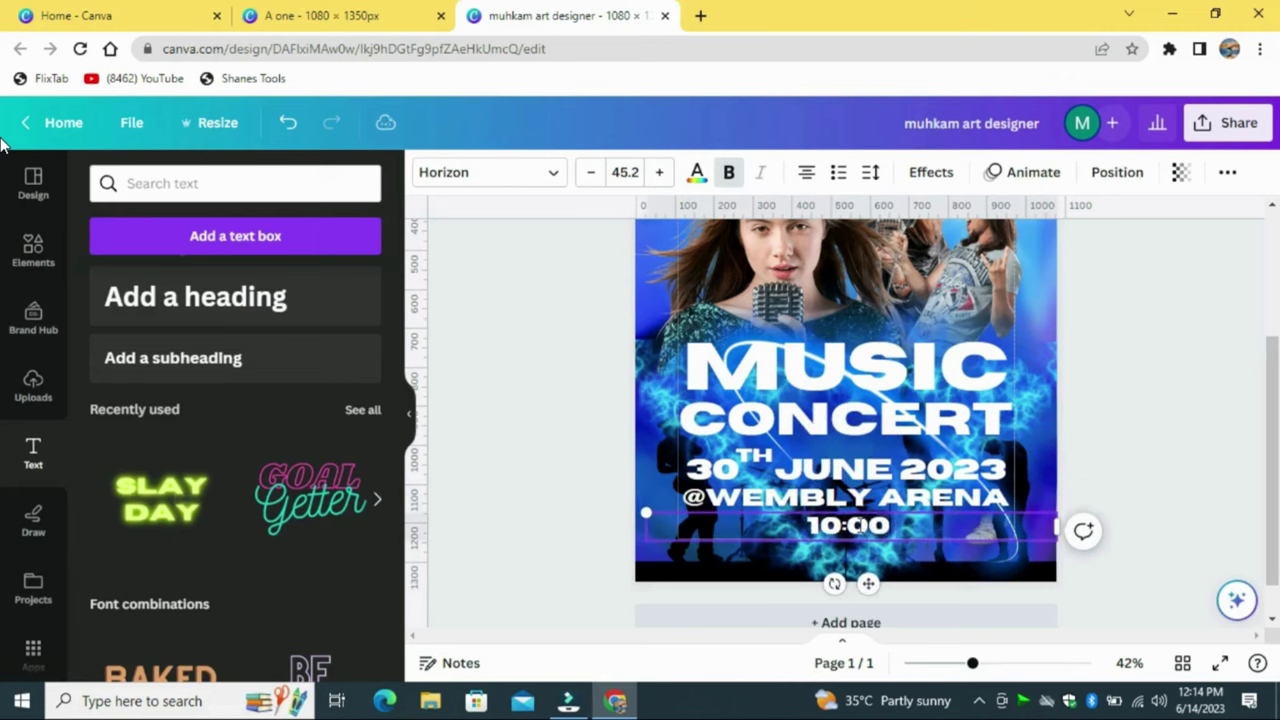
pyautogui.click(588, 175)
pyautogui.click(588, 175)
pyautogui.click(588, 175)
pyautogui.click(1180, 346)
pyautogui.click(862, 497)
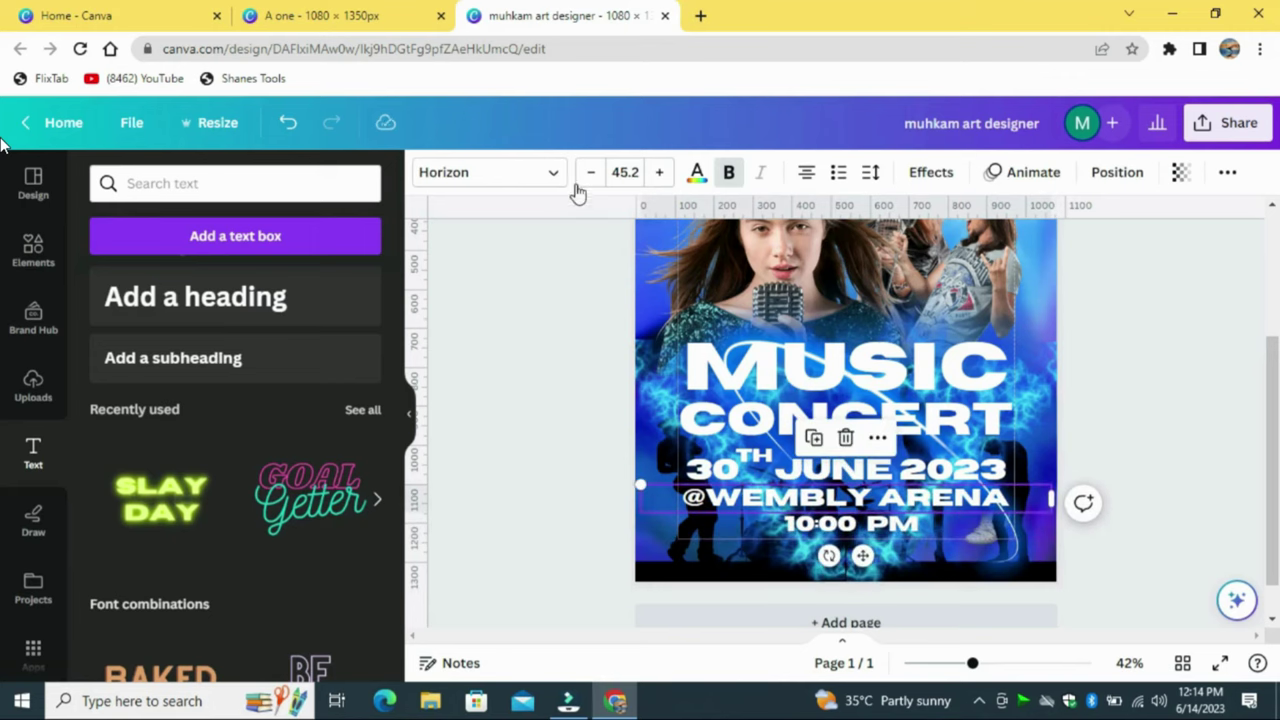
pyautogui.click(584, 179)
pyautogui.click(582, 181)
pyautogui.click(580, 182)
pyautogui.click(1168, 356)
# Reduce the 30 JUNE 2023 line's font size to 48.2 and move it slightly up toward CONCERT
pyautogui.click(885, 469)
pyautogui.click(594, 180)
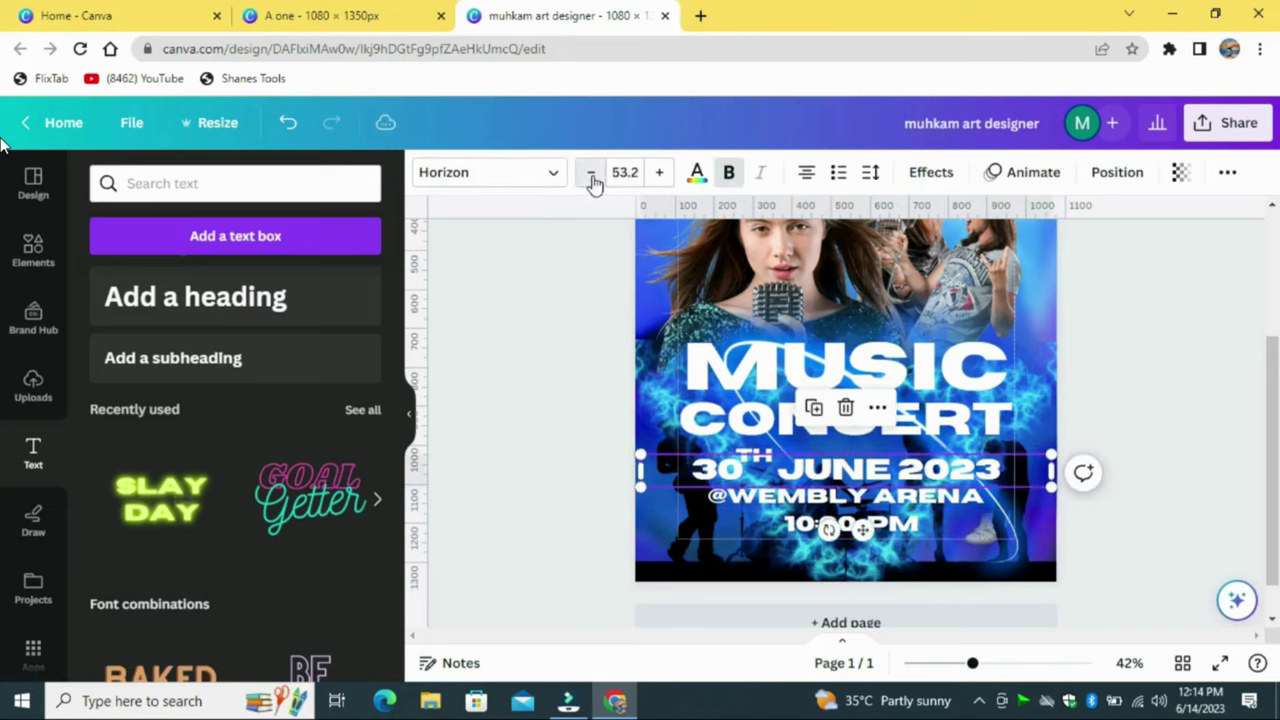
pyautogui.click(594, 180)
pyautogui.click(594, 180)
pyautogui.click(594, 180)
pyautogui.click(594, 180)
pyautogui.click(1184, 382)
pyautogui.click(926, 468)
pyautogui.click(1160, 420)
pyautogui.click(900, 469)
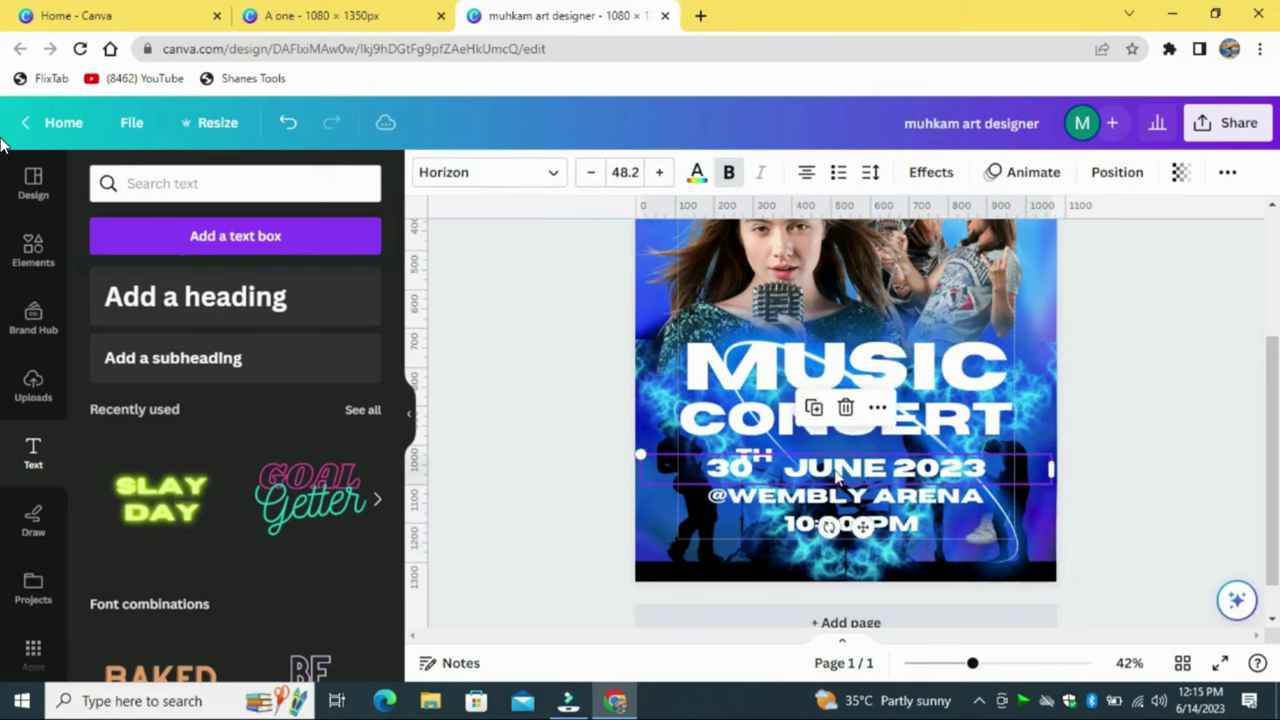
pyautogui.moveTo(900, 469); pyautogui.dragTo(900, 462)
pyautogui.click(1160, 420)
# Reduce the TH superscript's font size to 29.2 and reposition it right after 30
pyautogui.click(760, 456)
pyautogui.click(589, 172)
pyautogui.click(589, 172)
pyautogui.click(589, 172)
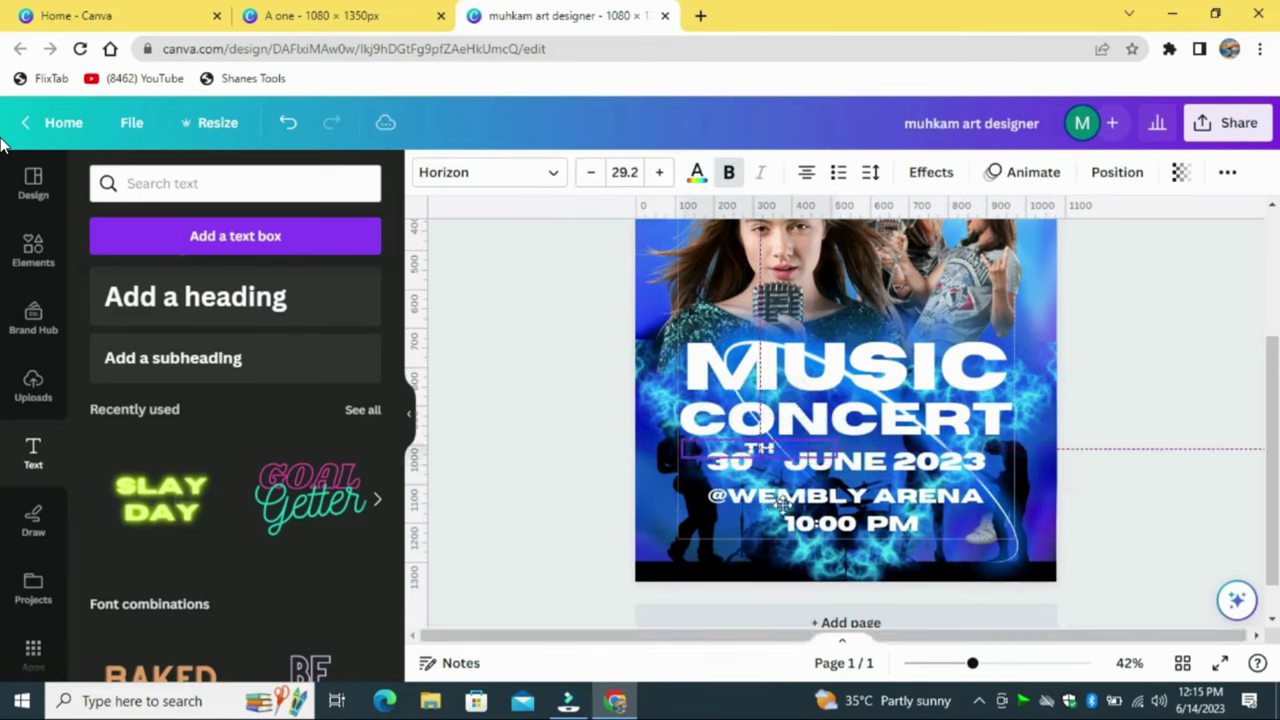
pyautogui.click(915, 496)
pyautogui.press('Up')
pyautogui.press('Up')
pyautogui.press('Up')
pyautogui.press('Up')
pyautogui.press('Up')
pyautogui.press('Up')
pyautogui.press('Up')
pyautogui.press('Up')
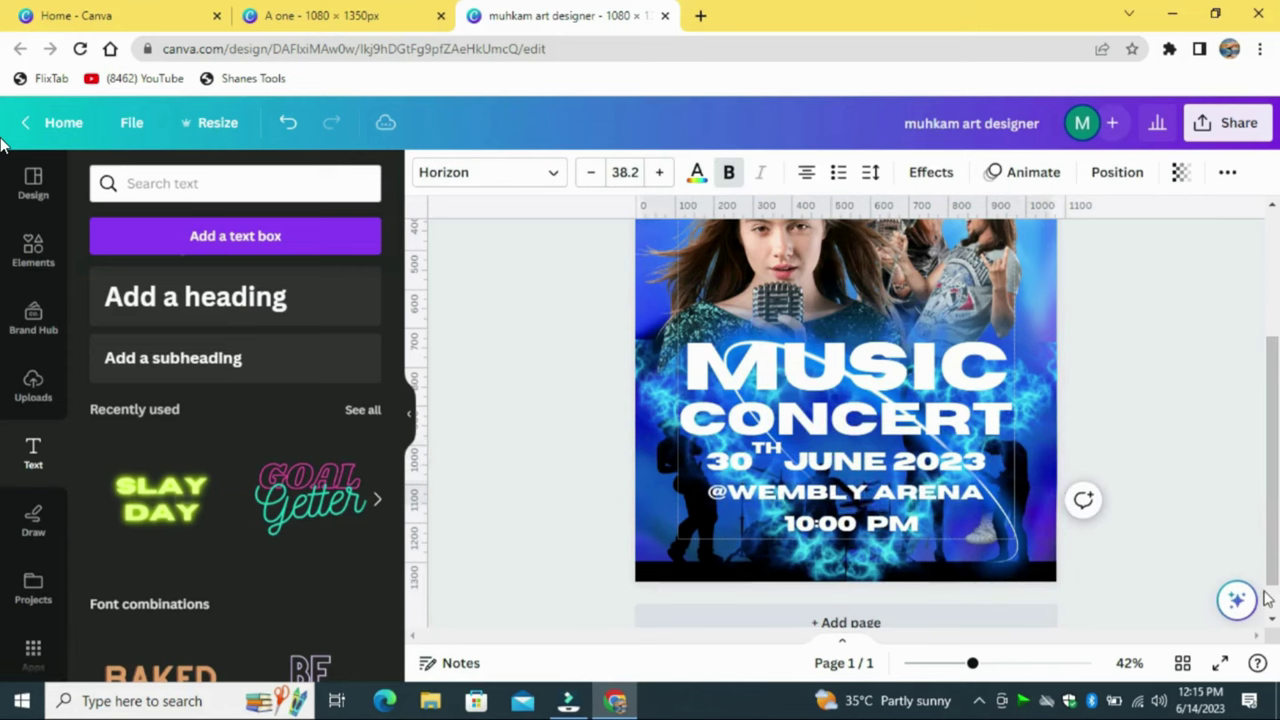
# Nudge the 30 JUNE 2023 line down slightly, away from the CONCERT line
pyautogui.click(930, 463)
pyautogui.press('Down')
pyautogui.press('Down')
pyautogui.press('Down')
pyautogui.press('Down')
pyautogui.press('Down')
pyautogui.press('Down')
pyautogui.press('Down')
pyautogui.press('Down')
pyautogui.press('Down')
pyautogui.press('Down')
pyautogui.press('Down')
pyautogui.press('Down')
pyautogui.press('Down')
pyautogui.press('Down')
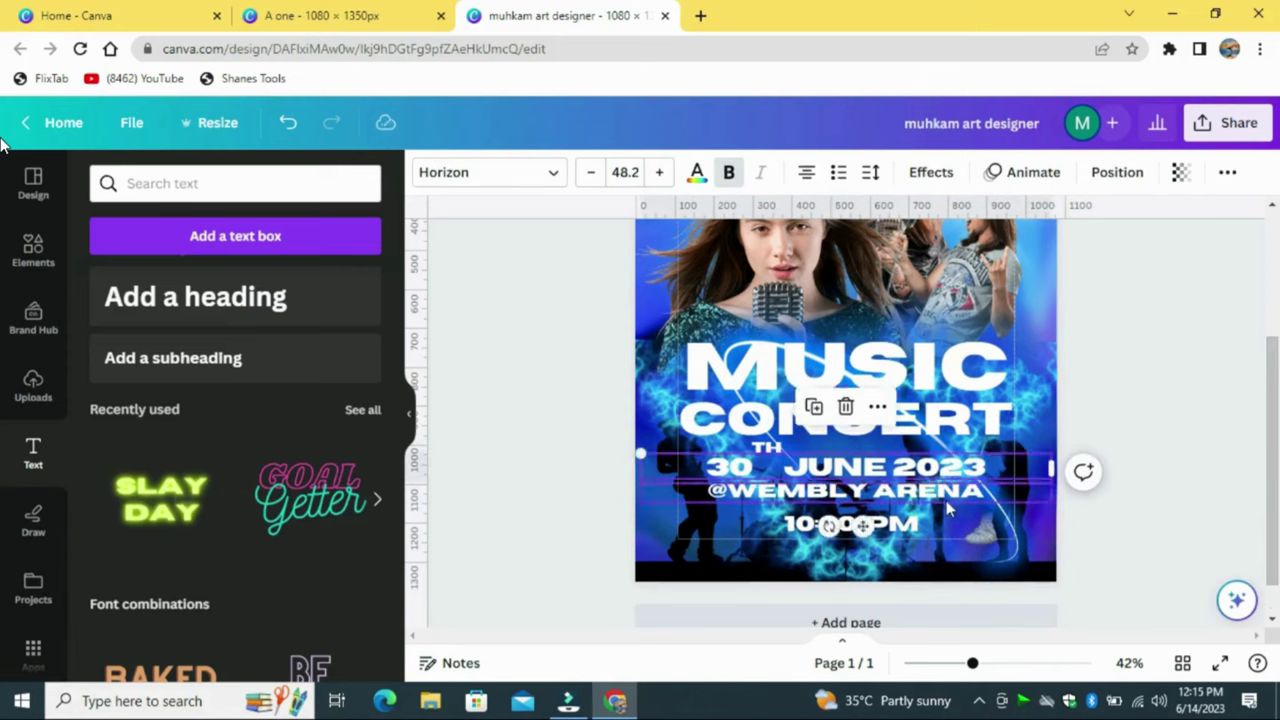
pyautogui.click(940, 494)
pyautogui.press('Down')
pyautogui.press('Down')
pyautogui.press('Down')
pyautogui.press('Down')
pyautogui.press('Down')
pyautogui.press('Down')
pyautogui.press('Down')
pyautogui.press('Down')
pyautogui.press('Down')
pyautogui.press('Down')
pyautogui.press('Down')
pyautogui.press('Down')
pyautogui.press('Down')
pyautogui.press('Down')
pyautogui.press('Down')
pyautogui.click(1005, 470)
pyautogui.press('Down')
pyautogui.press('Down')
pyautogui.press('Down')
pyautogui.press('Down')
pyautogui.press('Down')
pyautogui.press('Down')
pyautogui.press('Down')
pyautogui.press('Down')
pyautogui.press('Down')
pyautogui.press('Down')
pyautogui.press('Down')
pyautogui.press('Down')
pyautogui.press('Down')
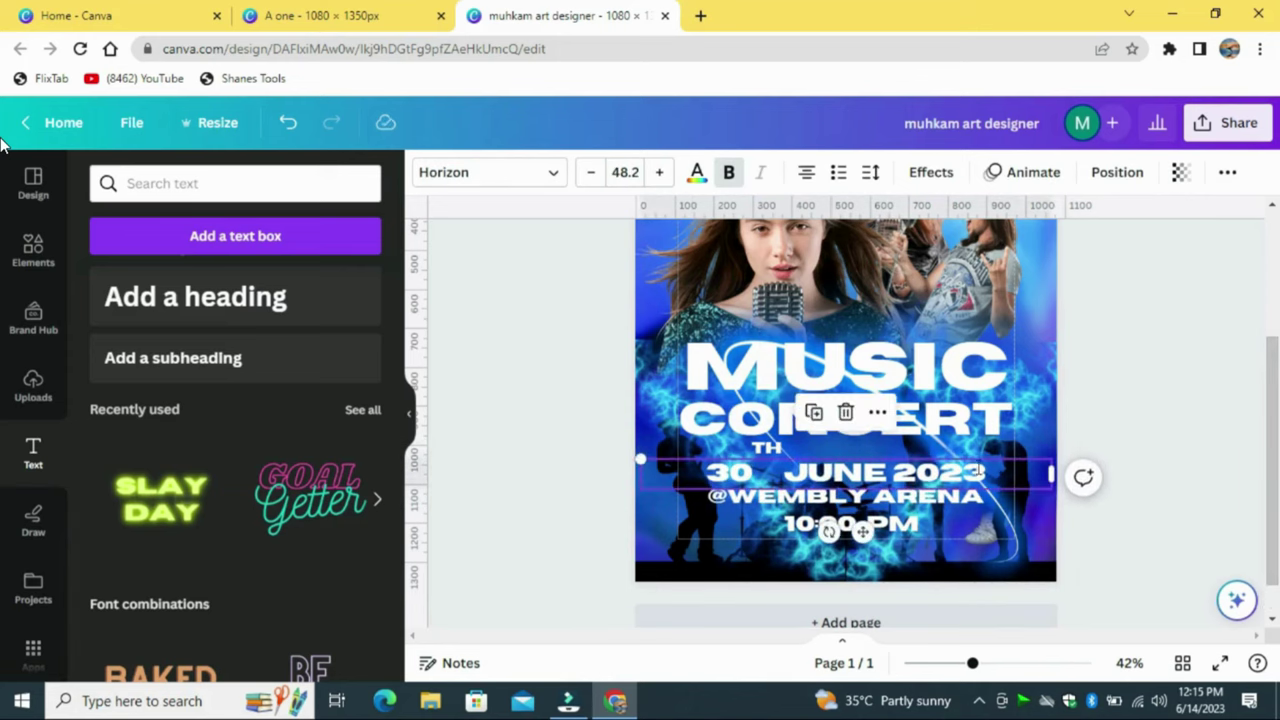
# Shrink the 30 JUNE 2023 line slightly and nudge the TH superscript down closer to the 30
pyautogui.click(590, 172)
pyautogui.click(1150, 530)
pyautogui.click(767, 449)
pyautogui.press('Down')
pyautogui.press('Down')
pyautogui.press('Down')
pyautogui.press('Down')
pyautogui.press('Down')
pyautogui.press('Down')
pyautogui.press('Down')
pyautogui.press('Down')
pyautogui.press('Down')
pyautogui.press('Down')
pyautogui.press('Down')
pyautogui.press('Down')
pyautogui.press('Down')
pyautogui.press('Down')
pyautogui.press('Down')
pyautogui.press('Down')
pyautogui.press('Down')
pyautogui.press('Down')
pyautogui.press('Down')
pyautogui.press('Down')
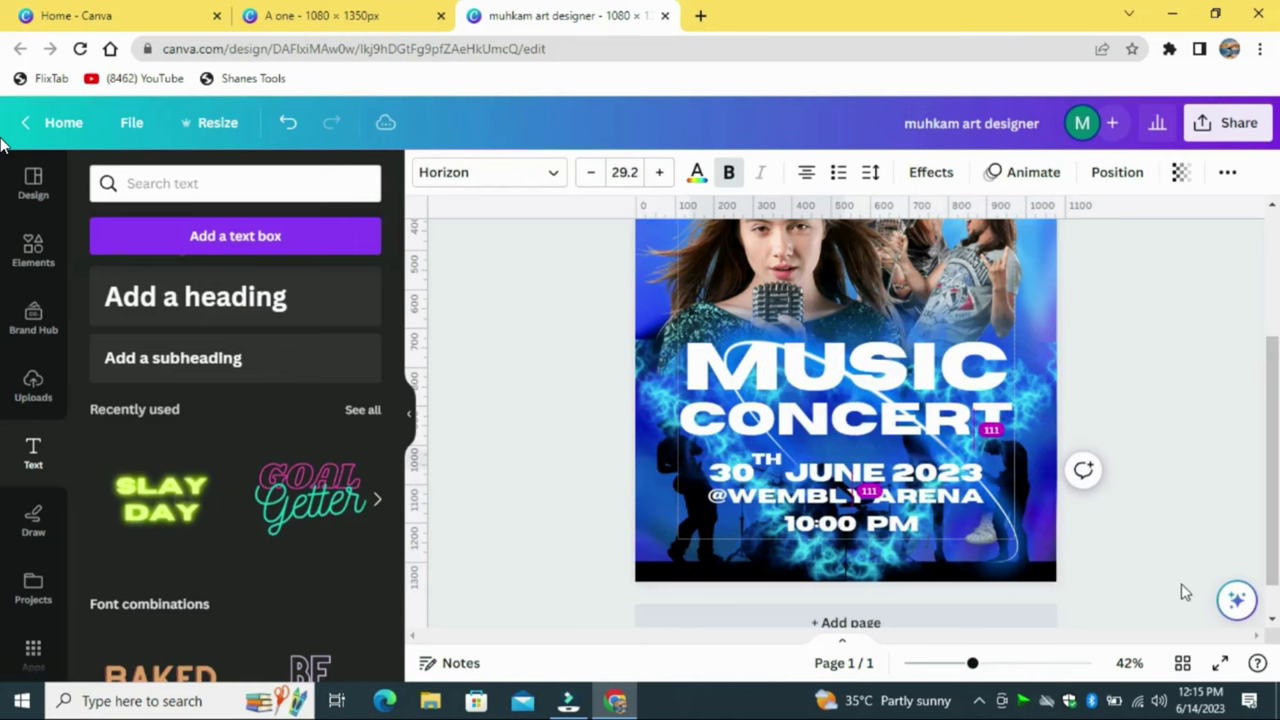
# Reduce the 10:00 PM line's font size slightly and centre the line horizontally on the page
pyautogui.click(588, 173)
pyautogui.click(922, 586)
pyautogui.click(905, 497)
pyautogui.click(840, 526)
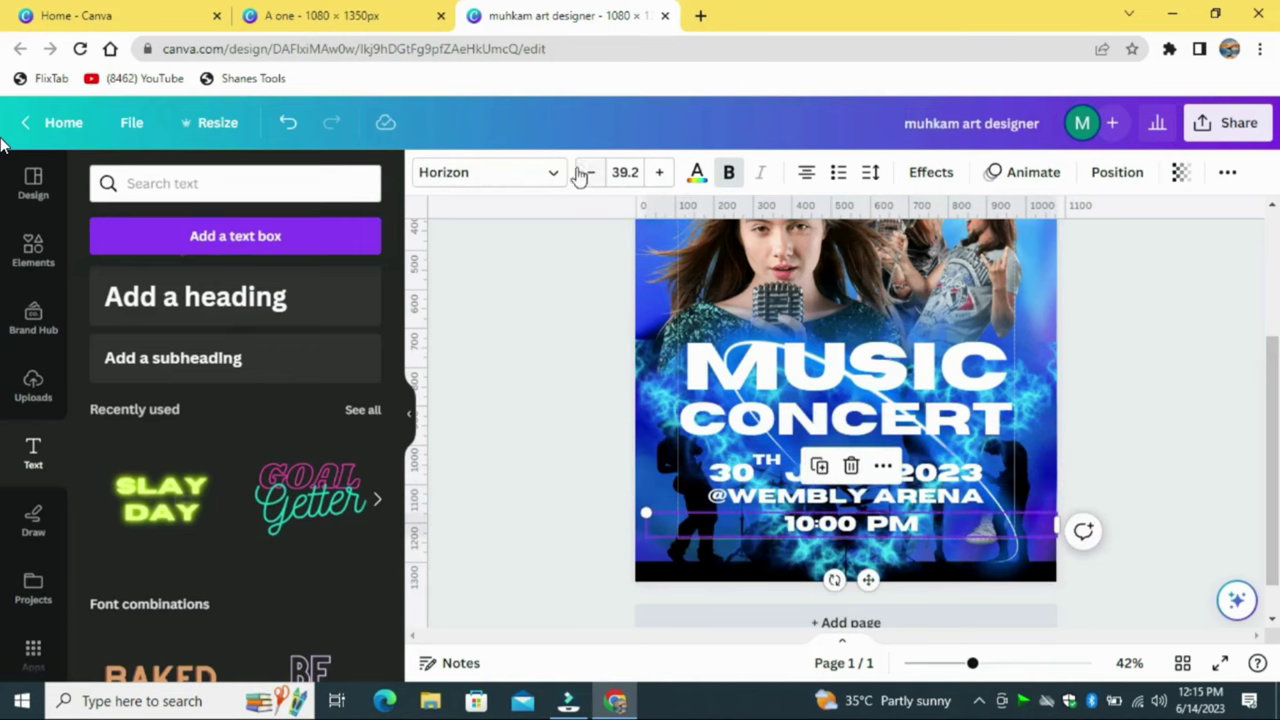
pyautogui.click(584, 175)
pyautogui.click(1124, 182)
pyautogui.click(298, 380)
pyautogui.click(895, 594)
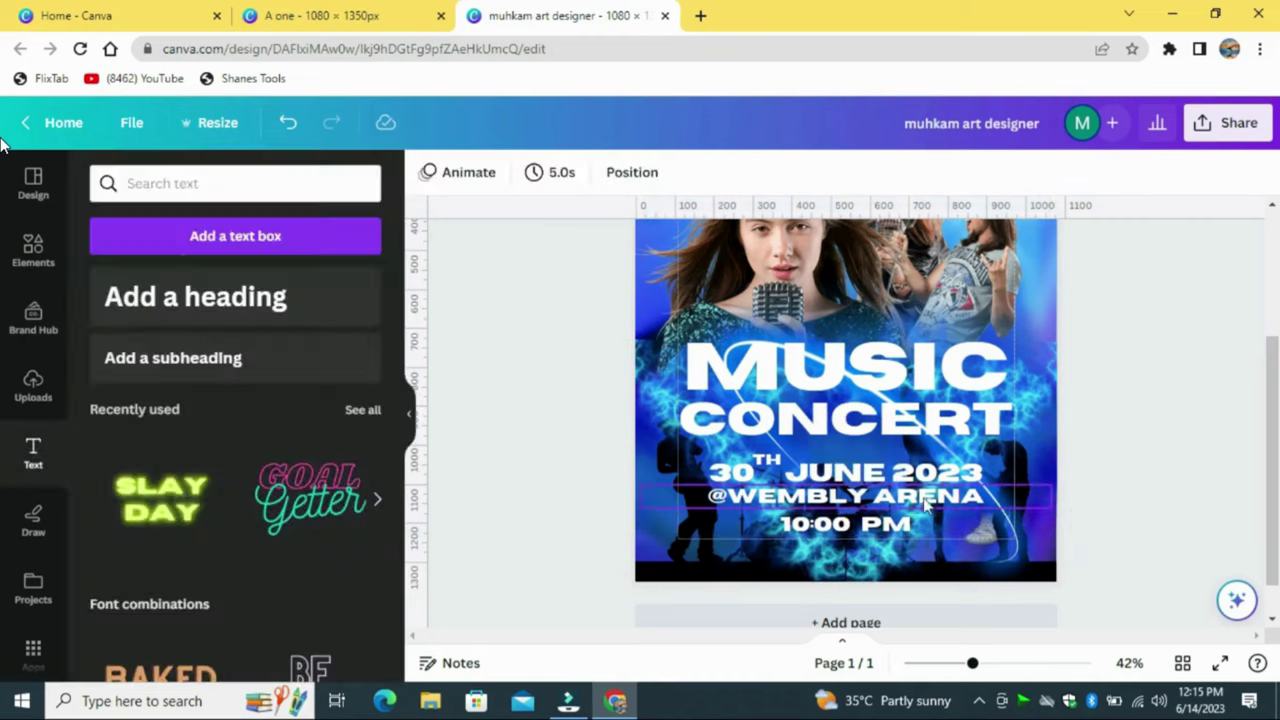
pyautogui.click(922, 499)
pyautogui.click(1118, 178)
pyautogui.click(1161, 296)
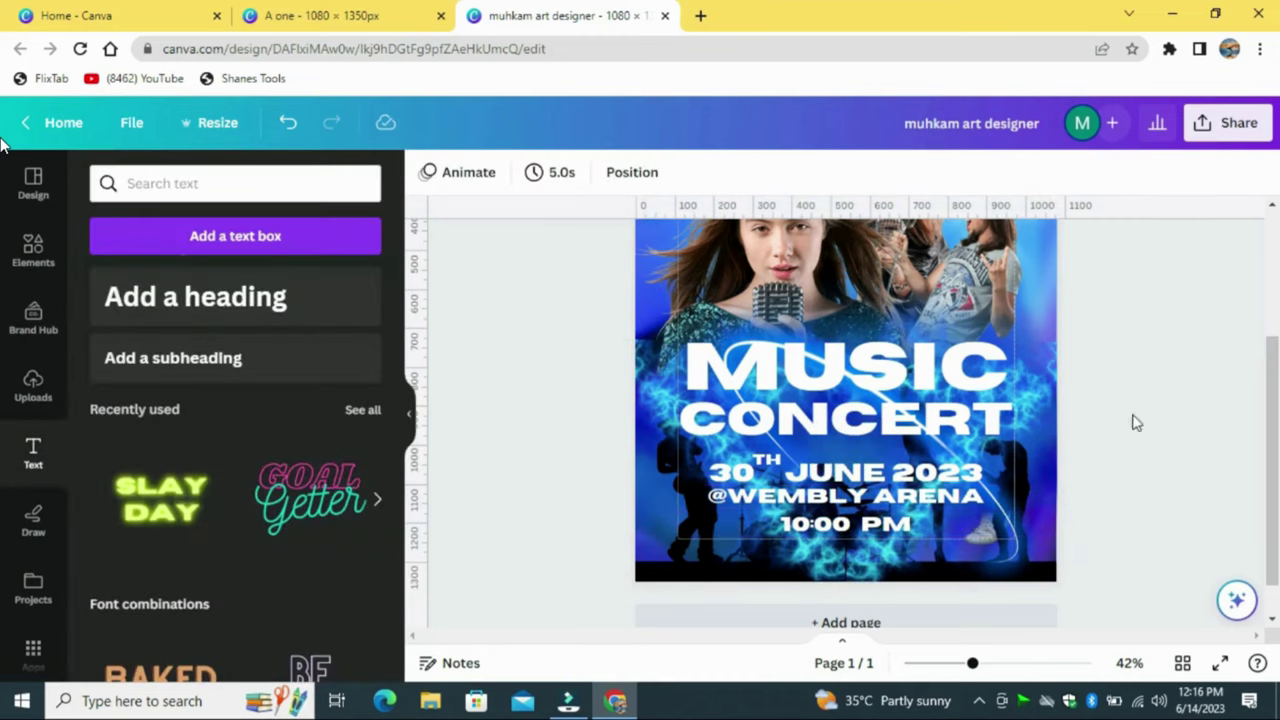
# Send both lower lightning effects backward so they sit behind the black band silhouette
pyautogui.click(822, 572)
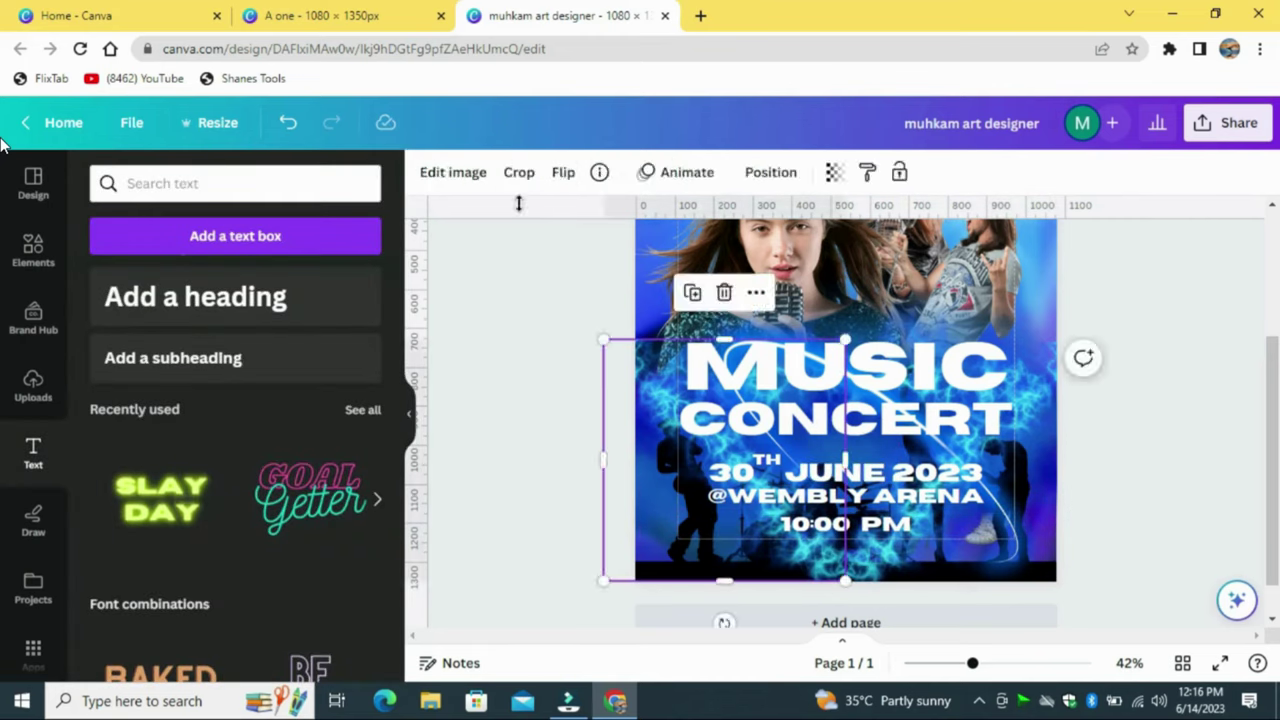
pyautogui.click(768, 174)
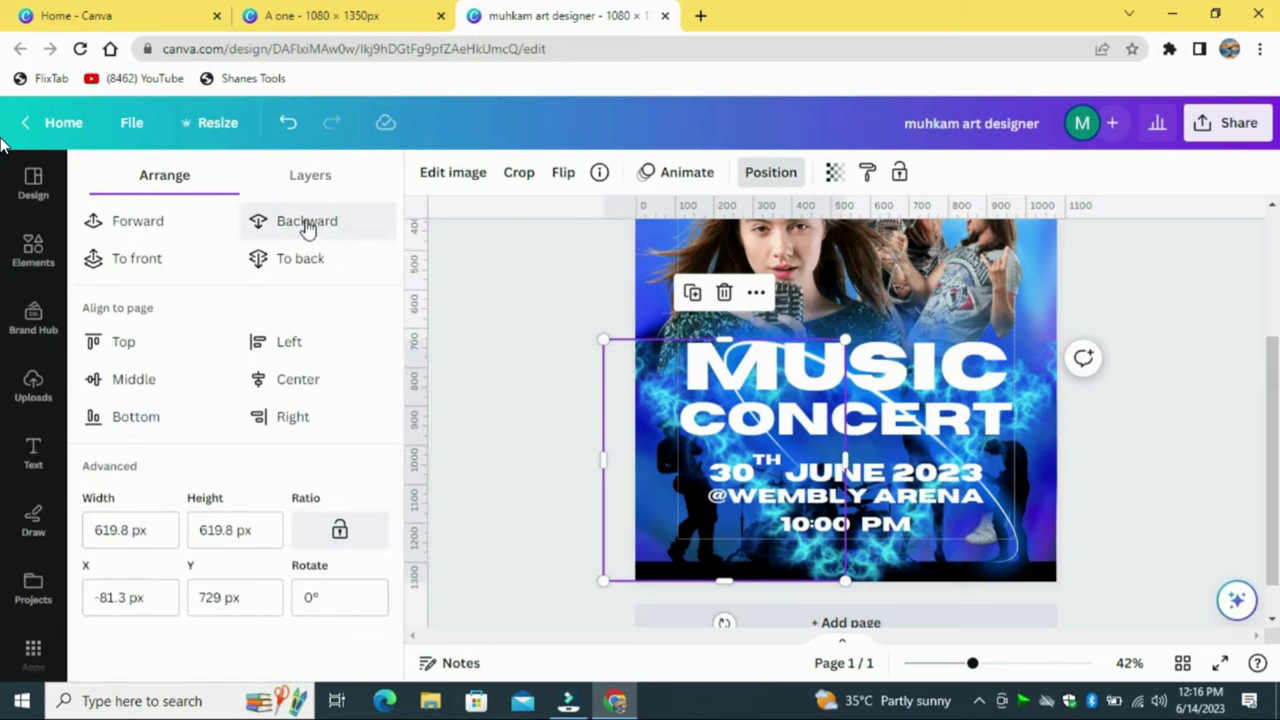
pyautogui.click(307, 224)
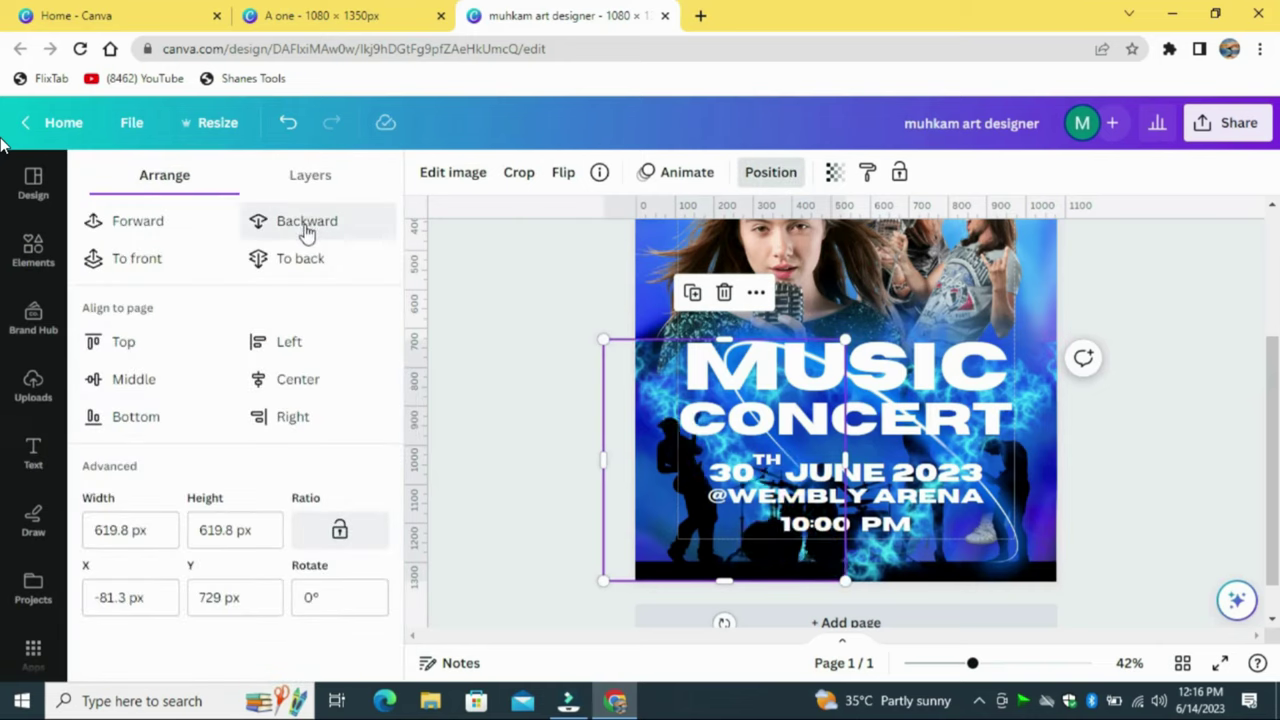
pyautogui.moveTo(648, 571); pyautogui.dragTo(890, 573)
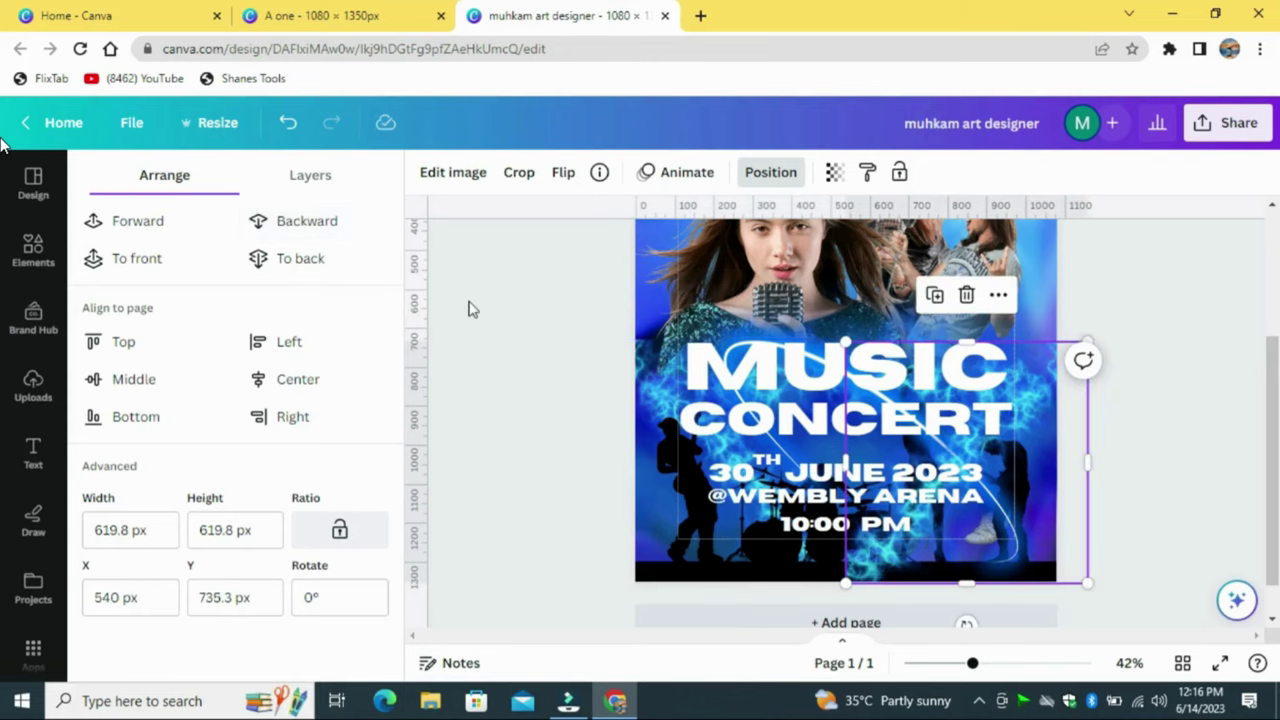
pyautogui.click(296, 230)
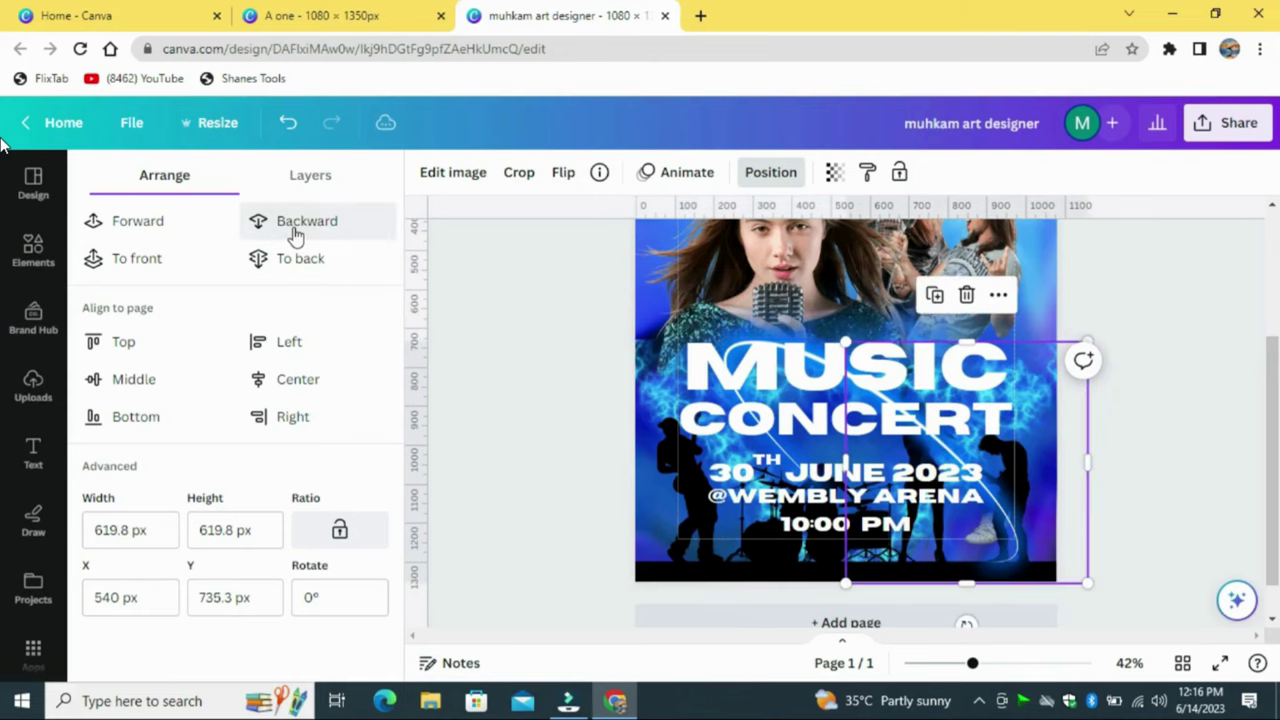
# Add a "Muhkam Art Designer" text line at font size 33 near the poster's bottom edge, below 10:00 PM
pyautogui.write('tMuhkam Art Designer')
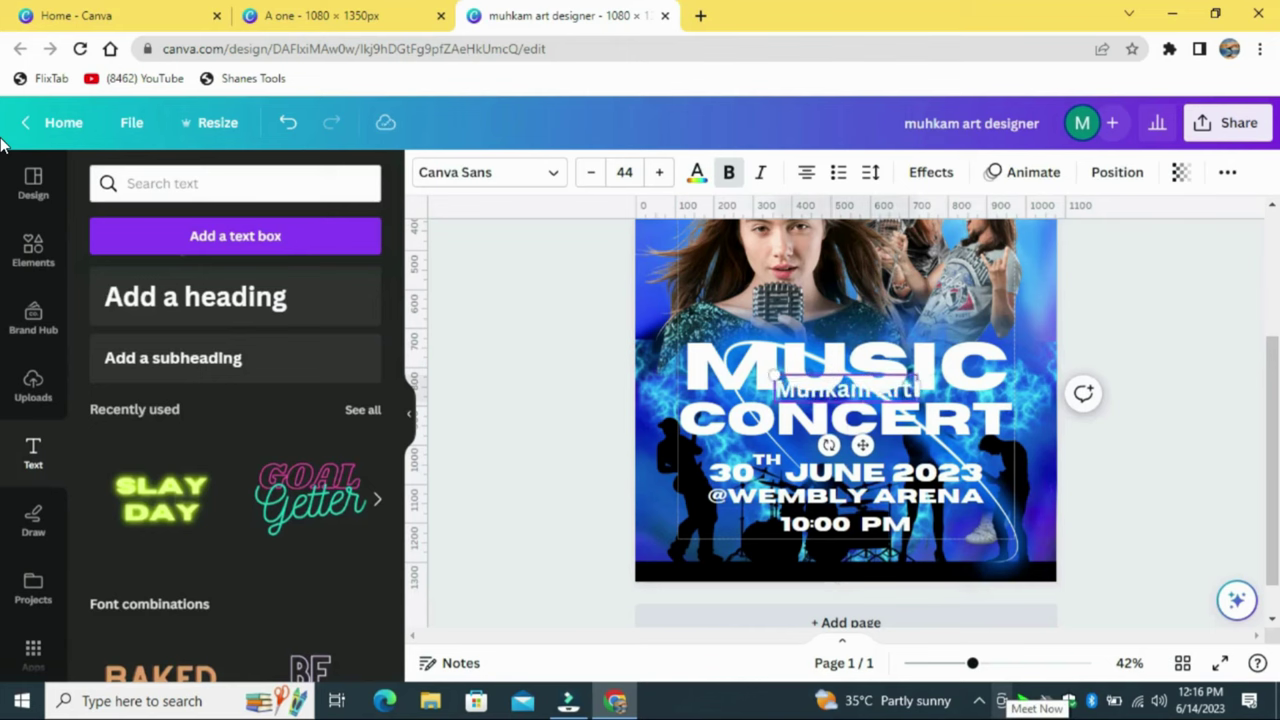
pyautogui.moveTo(863, 446); pyautogui.dragTo(863, 617)
pyautogui.tripleClick(591, 173)
pyautogui.tripleClick(591, 173)
pyautogui.tripleClick(591, 173)
pyautogui.click(591, 173)
pyautogui.click(591, 173)
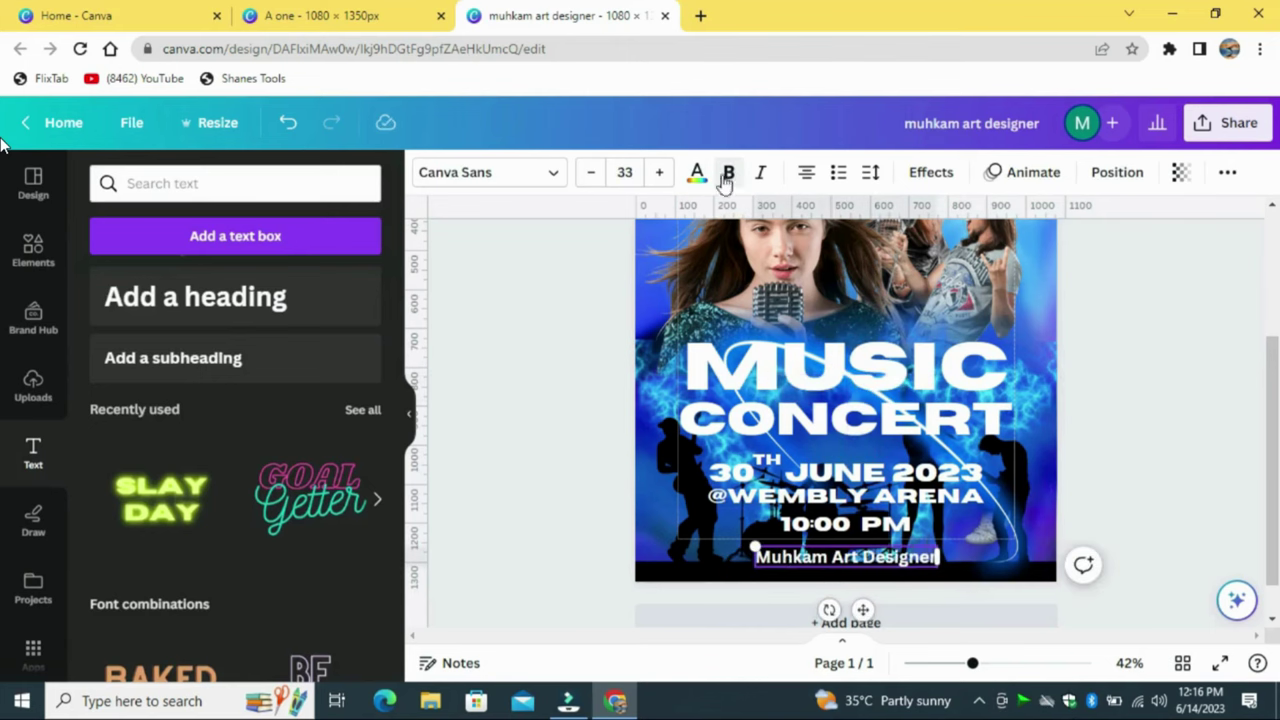
# Style the Muhkam Art Designer line in bold at font size 20 with very wide letter spacing
pyautogui.click(489, 173)
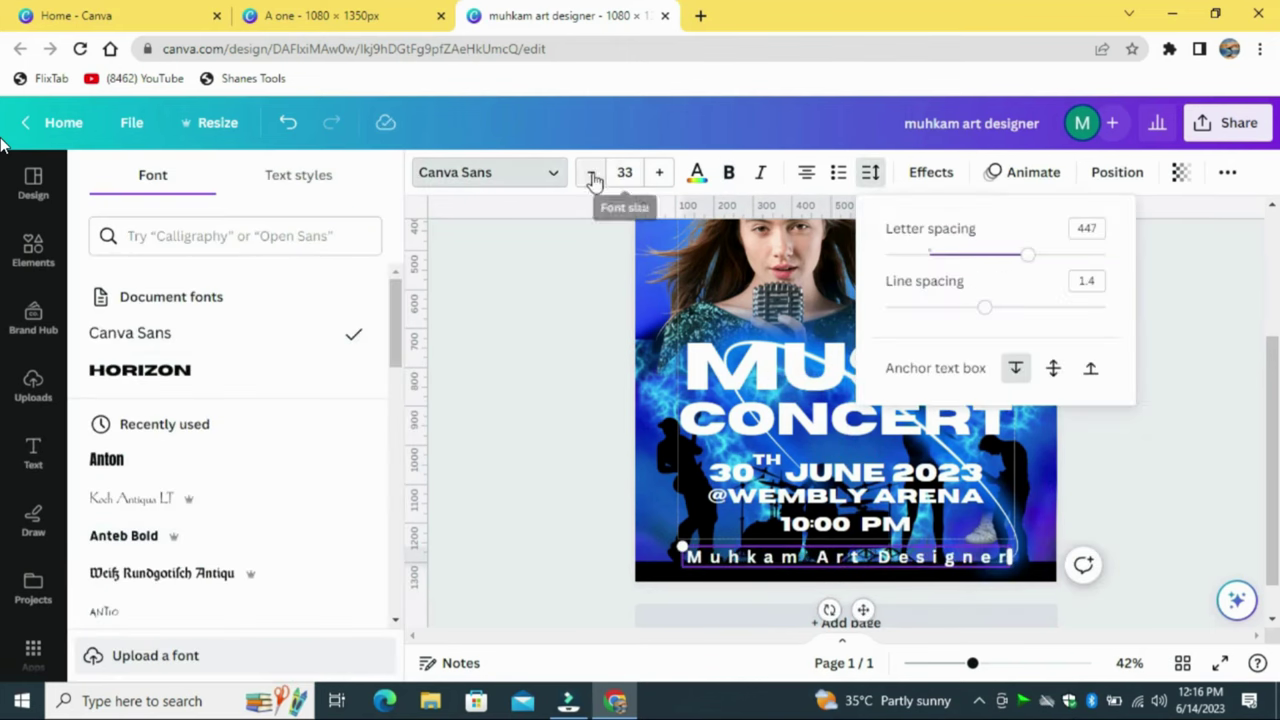
pyautogui.click(591, 171)
pyautogui.click(870, 172)
pyautogui.moveTo(1032, 253); pyautogui.dragTo(1069, 256)
pyautogui.click(729, 172)
# Move the Muhkam Art Designer line down onto the black strip, centred horizontally on the page
pyautogui.moveTo(863, 601); pyautogui.dragTo(864, 618)
pyautogui.click(1117, 173)
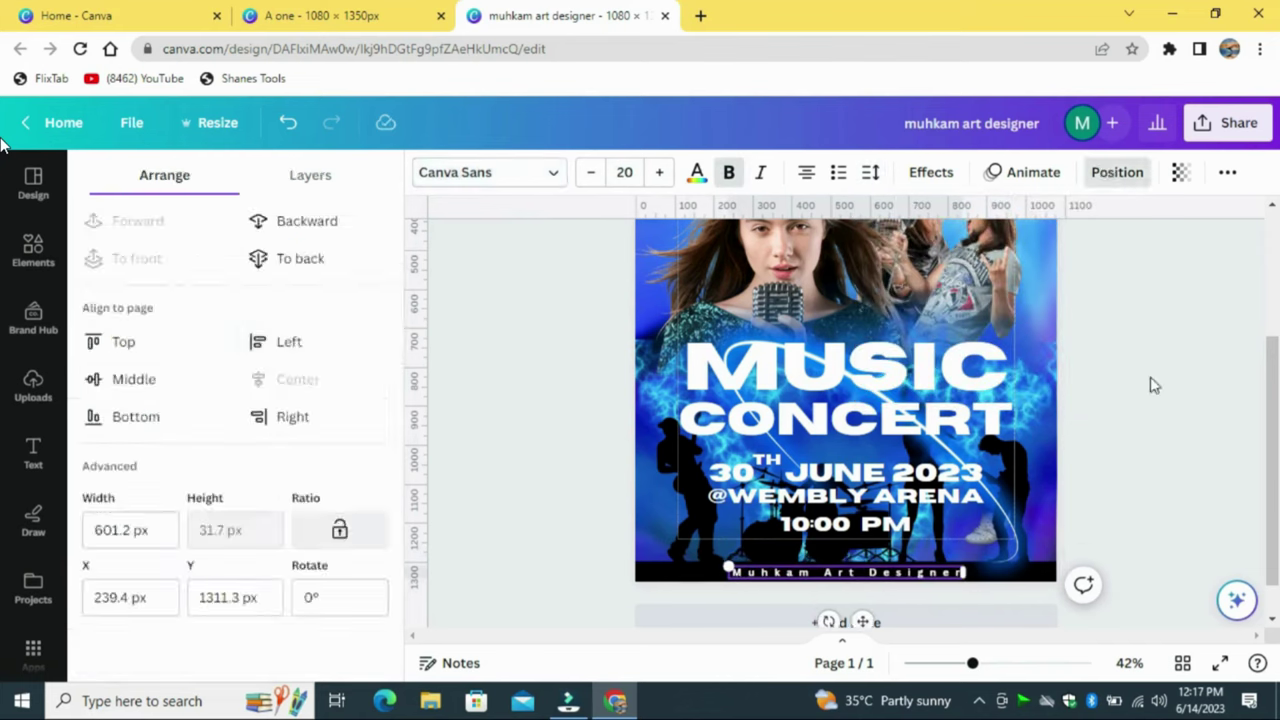
pyautogui.click(1151, 383)
pyautogui.click(846, 571)
pyautogui.click(1195, 396)
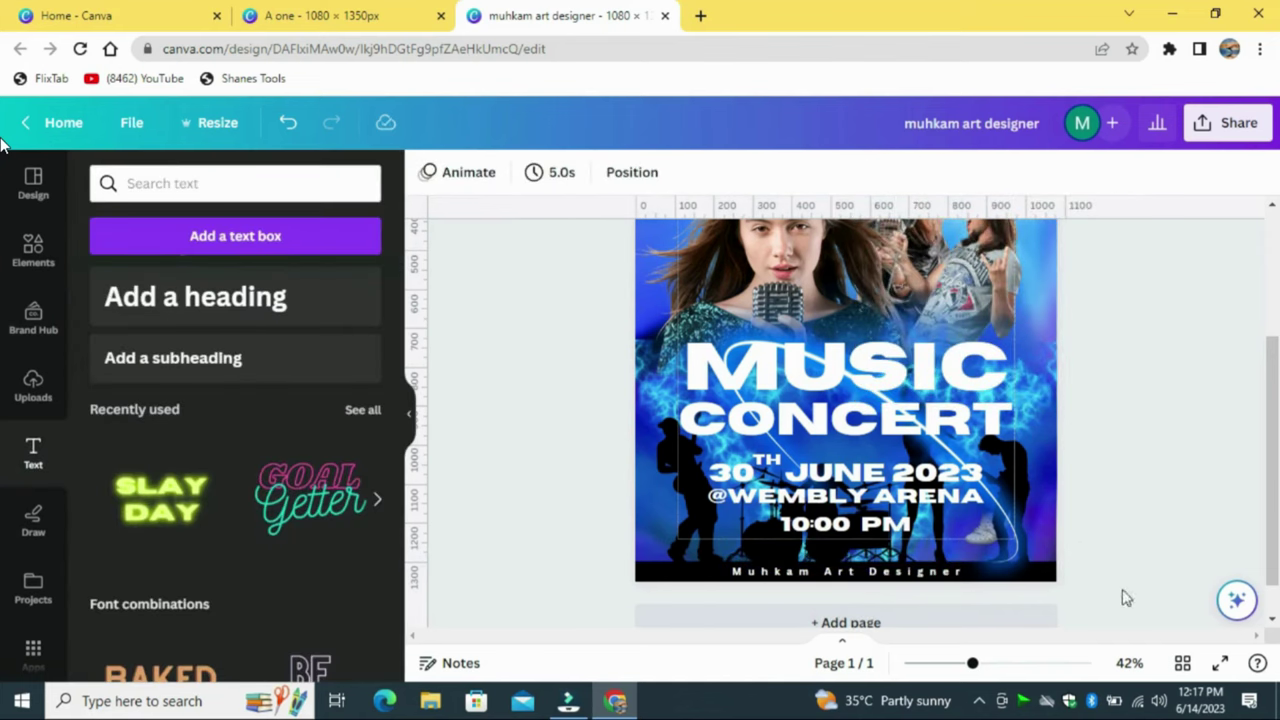
# Zoom out to 30% and select the light-blue neon layer directly above the band silhouette in the layer order
pyautogui.moveTo(971, 665); pyautogui.dragTo(957, 663)
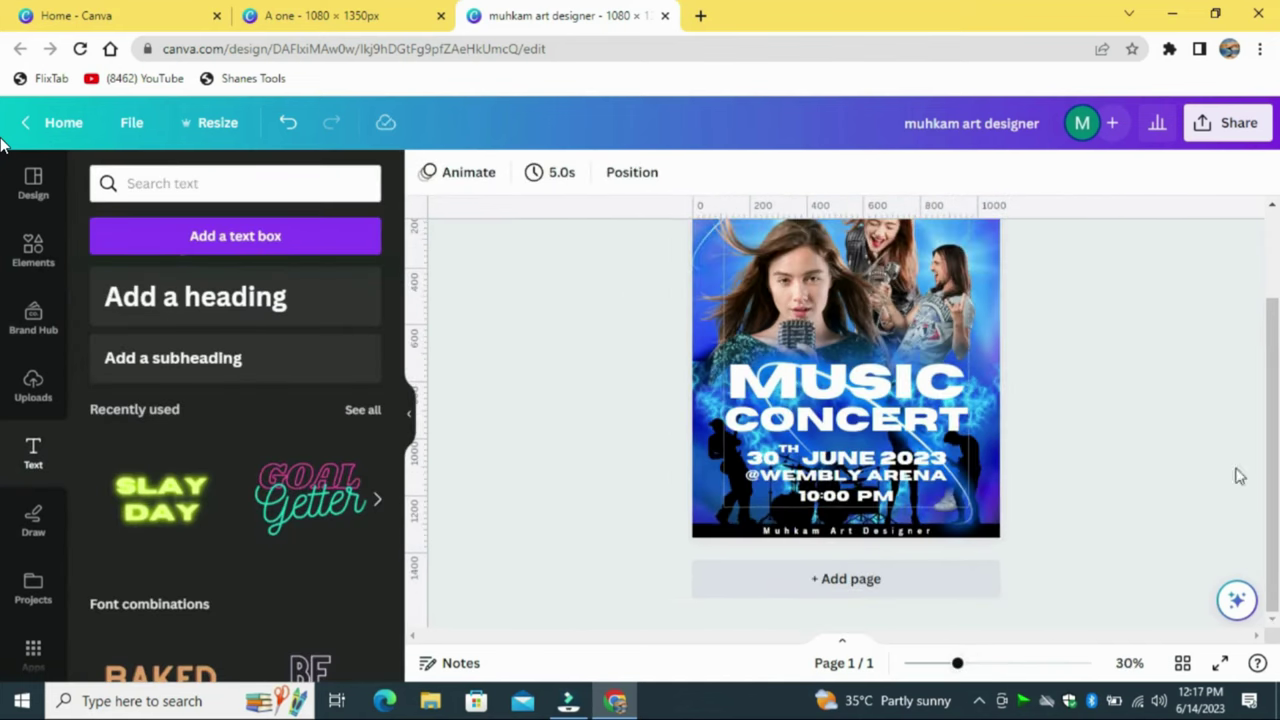
pyautogui.moveTo(1274, 437); pyautogui.dragTo(1276, 372)
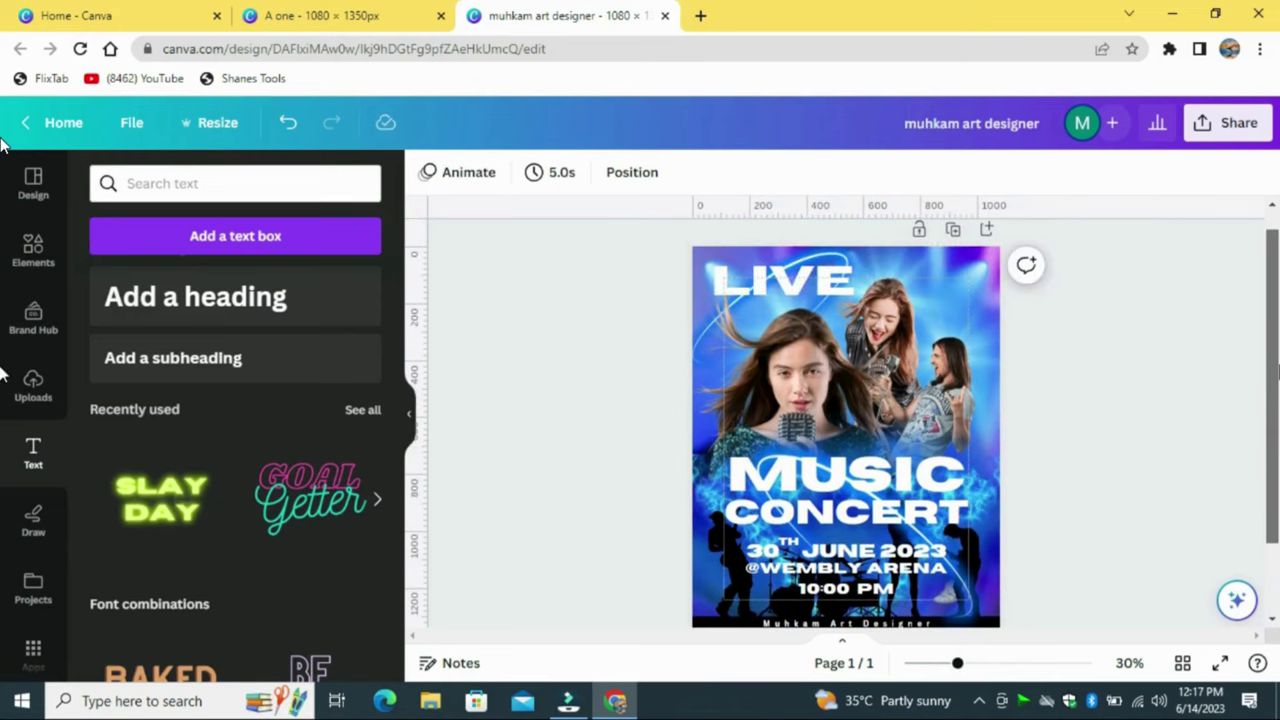
pyautogui.click(845, 478)
pyautogui.click(1094, 172)
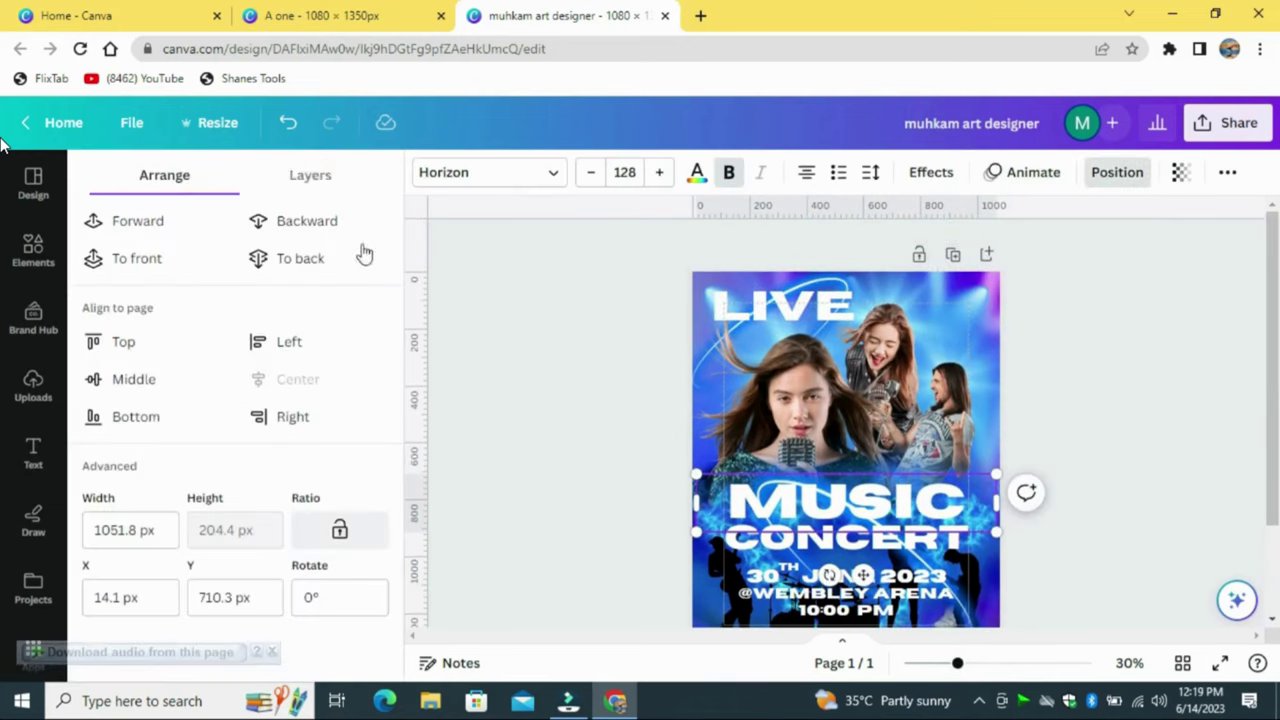
pyautogui.click(310, 175)
pyautogui.scroll(-3, 235, 450)
pyautogui.click(273, 345)
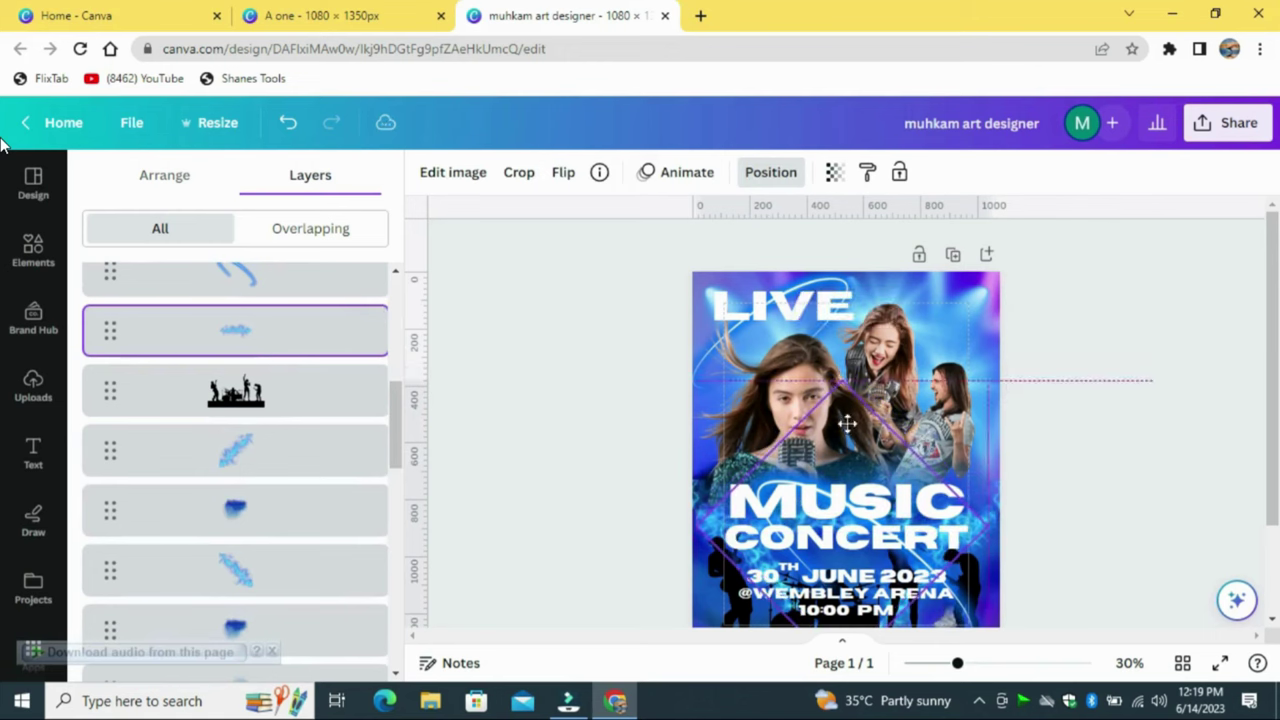
# Shift the lightning effect at the poster's lower left slightly further down beside the band silhouette
pyautogui.click(689, 483)
pyautogui.moveTo(682, 494); pyautogui.dragTo(682, 513)
pyautogui.moveTo(1276, 381); pyautogui.dragTo(1276, 416)
pyautogui.click(1199, 370)
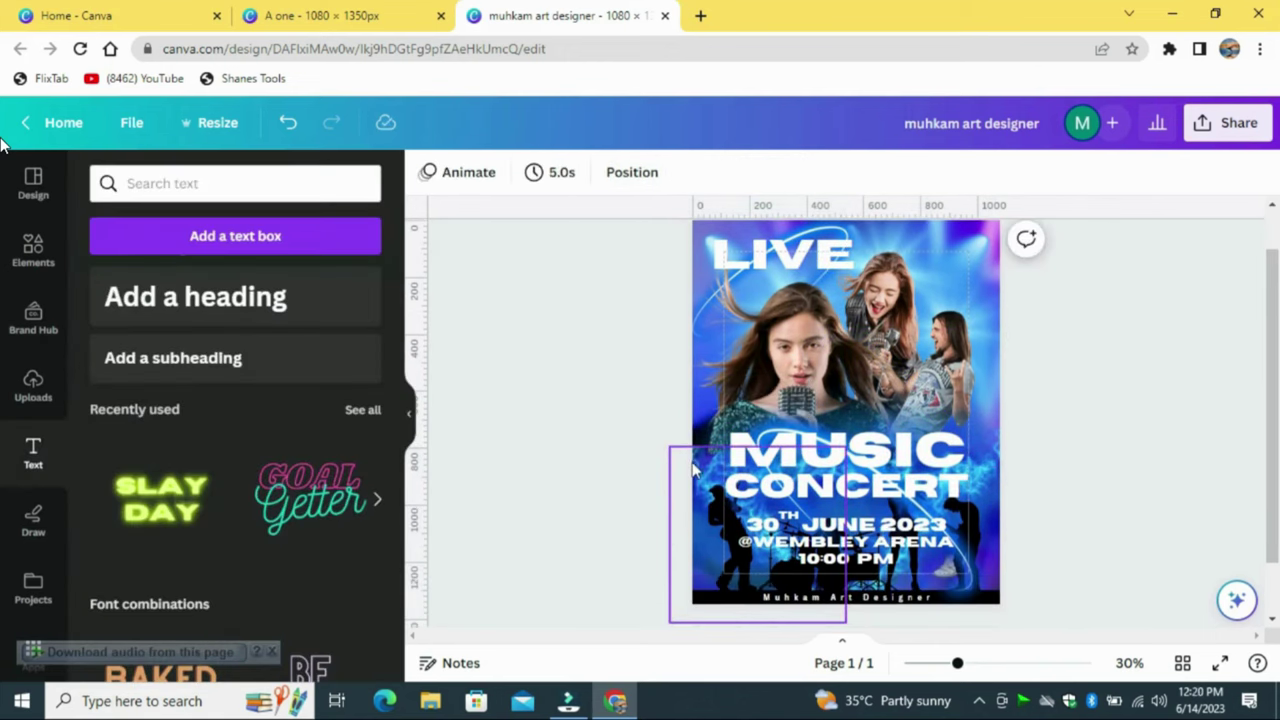
pyautogui.moveTo(691, 465); pyautogui.dragTo(692, 472)
pyautogui.click(1172, 389)
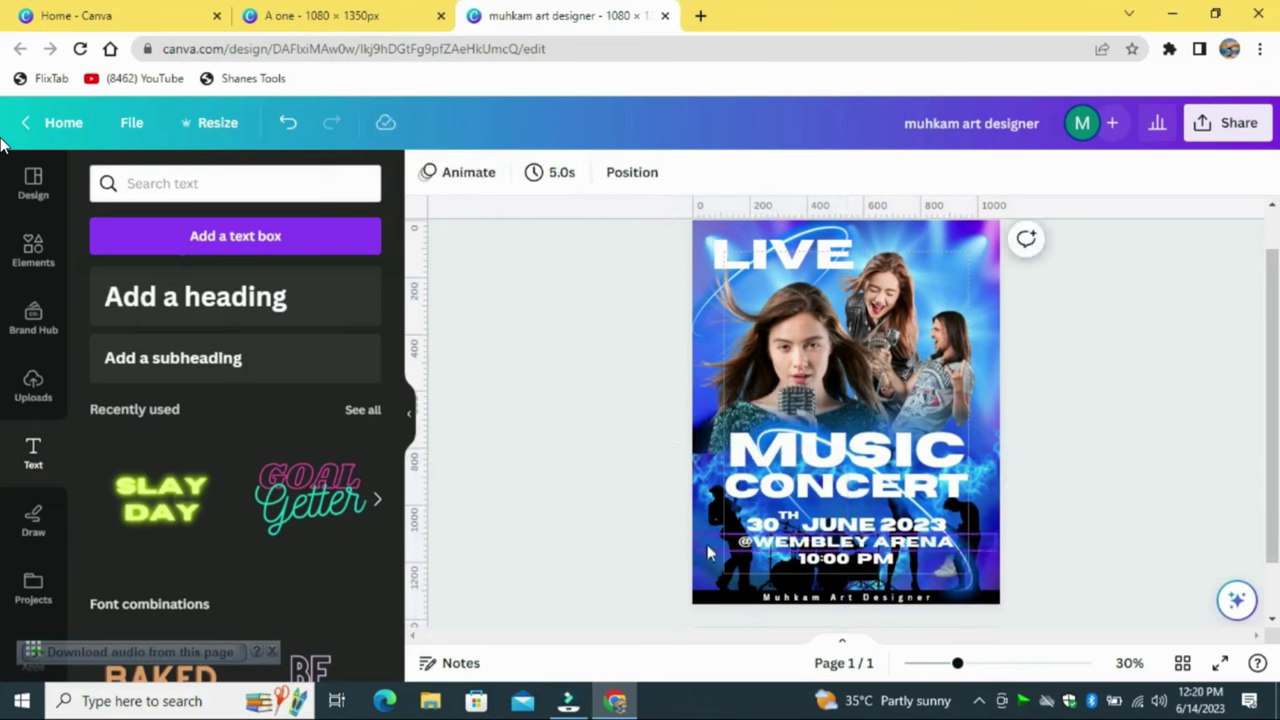
# Rotate the lower dark-blue smoke layer to -147° and reposition it over the poster's lower-left area
pyautogui.moveTo(391, 362); pyautogui.dragTo(391, 474)
pyautogui.click(309, 503)
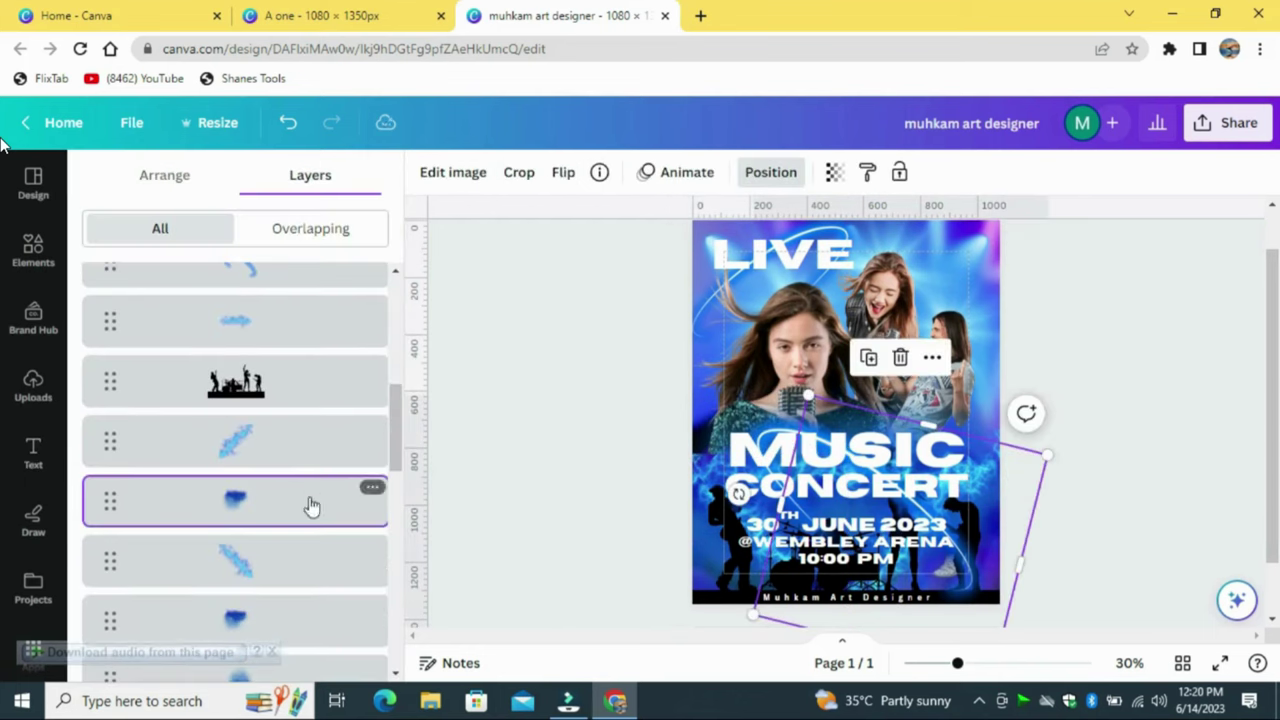
pyautogui.click(309, 617)
pyautogui.moveTo(647, 544); pyautogui.dragTo(614, 503)
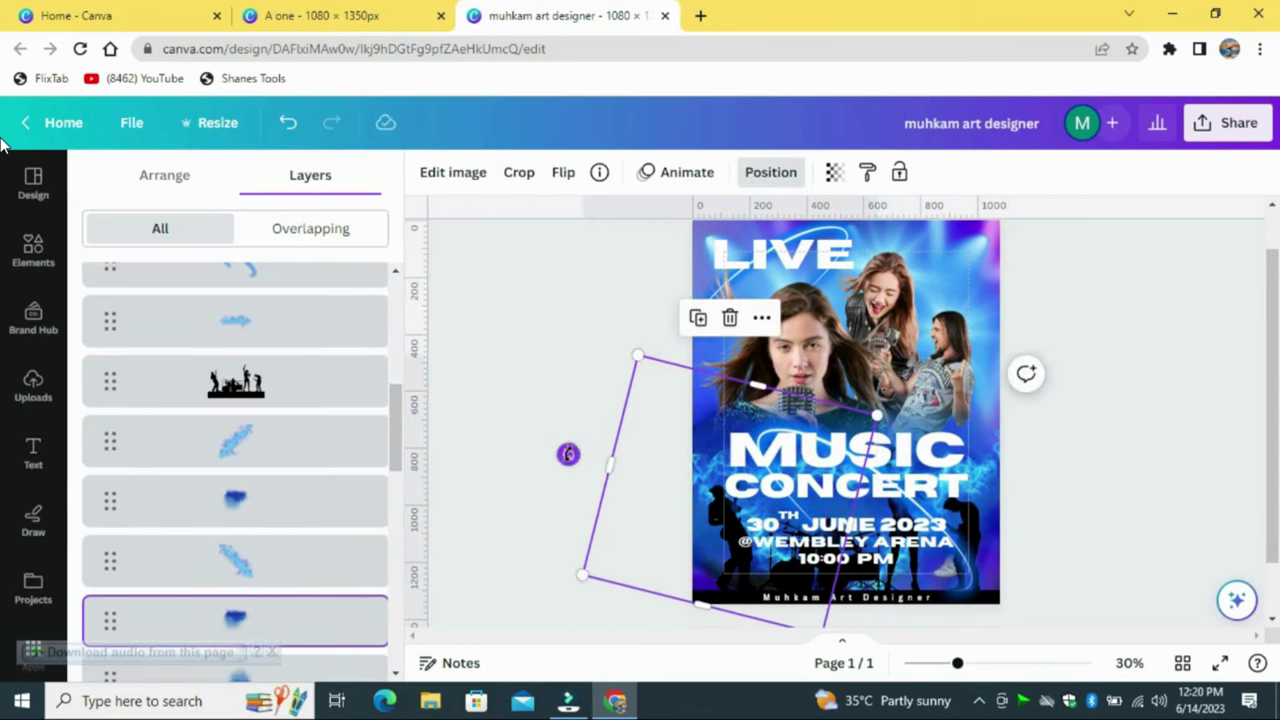
pyautogui.moveTo(569, 451); pyautogui.dragTo(620, 429)
pyautogui.moveTo(642, 471); pyautogui.dragTo(630, 482)
# Duplicate the rotated dark-blue smoke and send the copy backward several levels, behind the poster's text
pyautogui.click(681, 299)
pyautogui.click(182, 176)
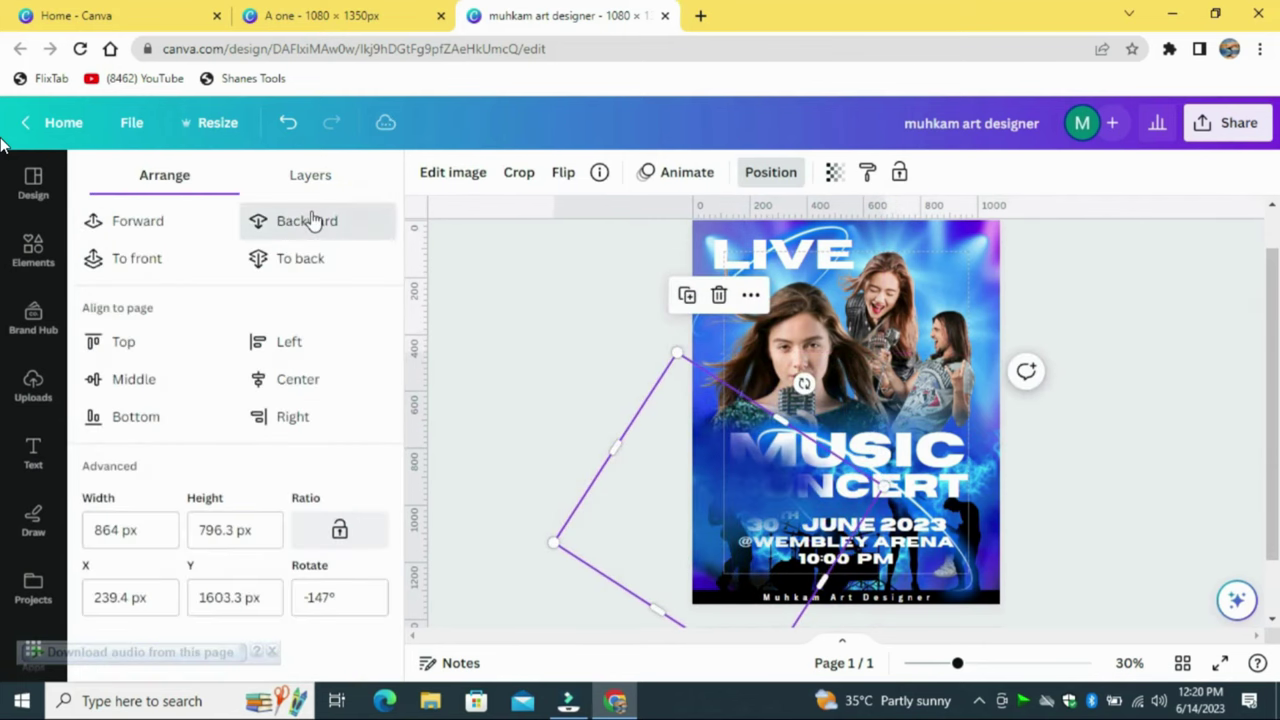
pyautogui.click(314, 220)
pyautogui.click(314, 220)
pyautogui.click(314, 220)
pyautogui.click(314, 220)
pyautogui.click(314, 220)
pyautogui.click(314, 220)
pyautogui.click(130, 221)
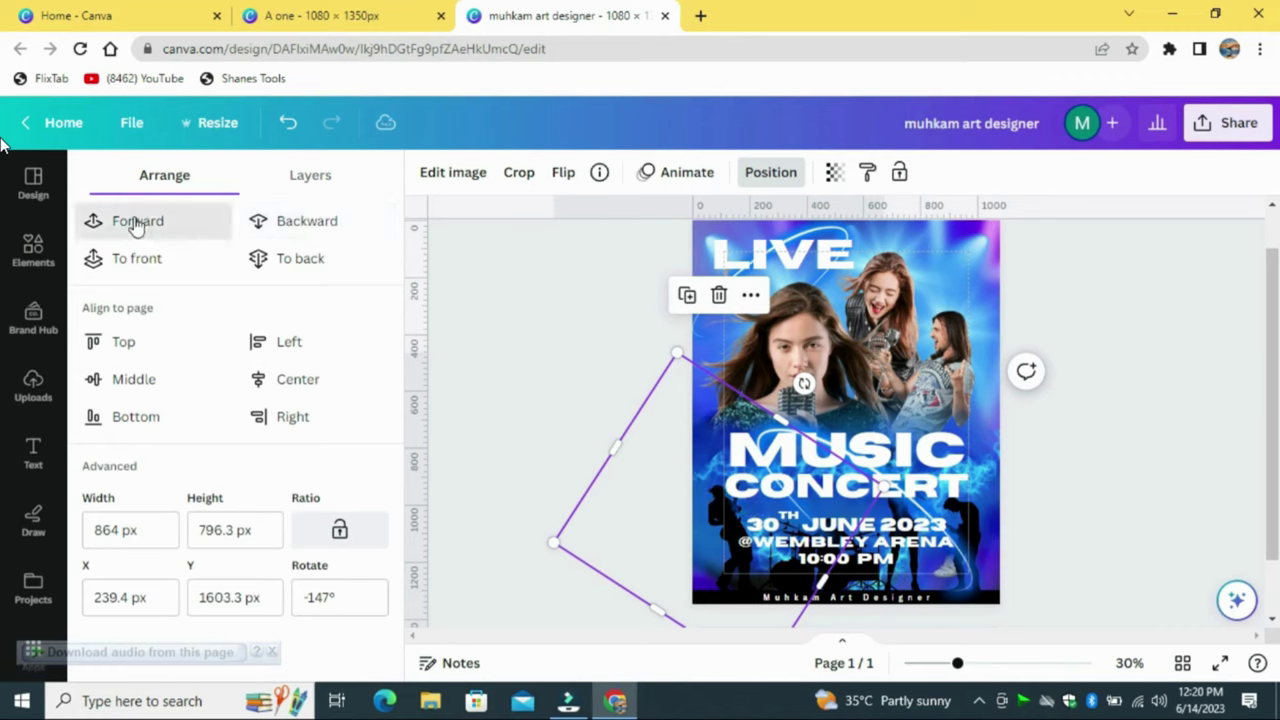
# Deselect the smoke layer and view the finished poster in full screen
pyautogui.click(1176, 388)
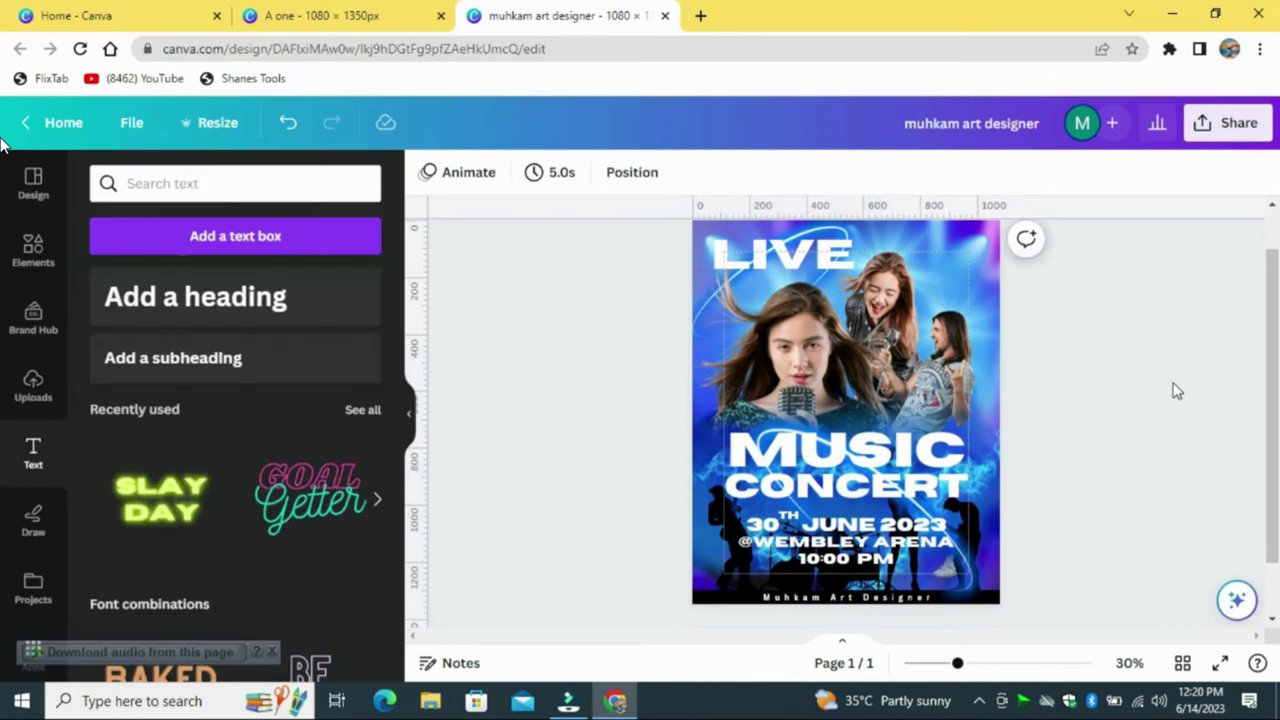
pyautogui.click(1221, 664)
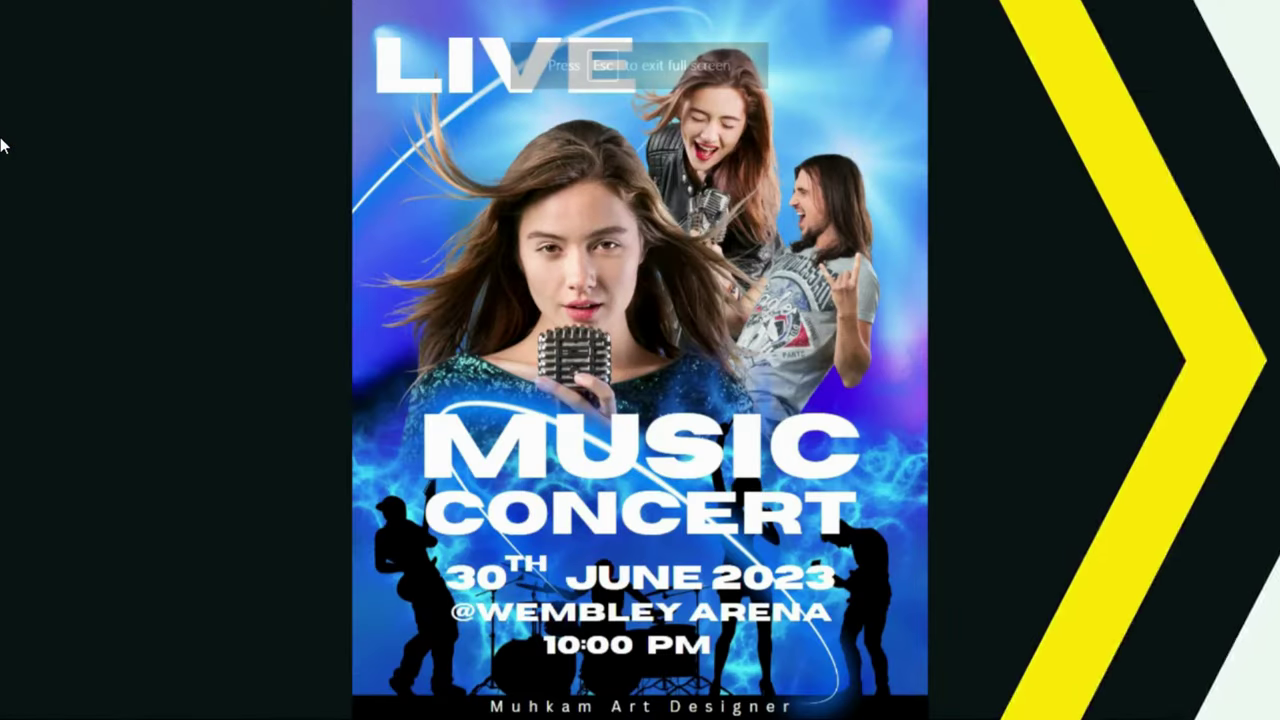